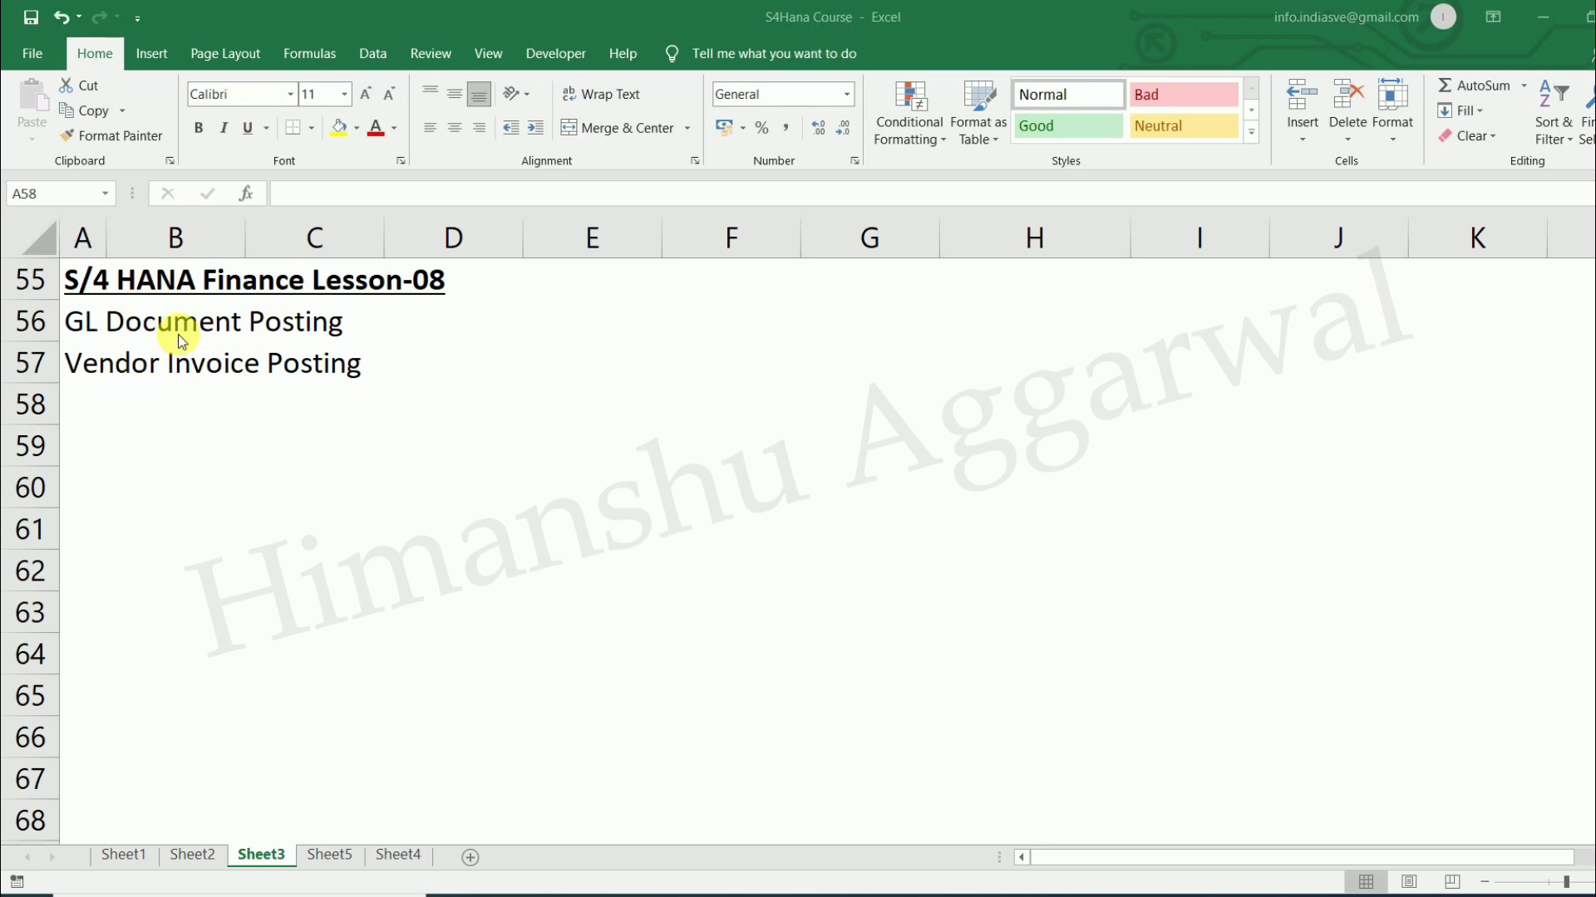
scroll(179, 336, up, 3)
scroll(181, 337, down, 2)
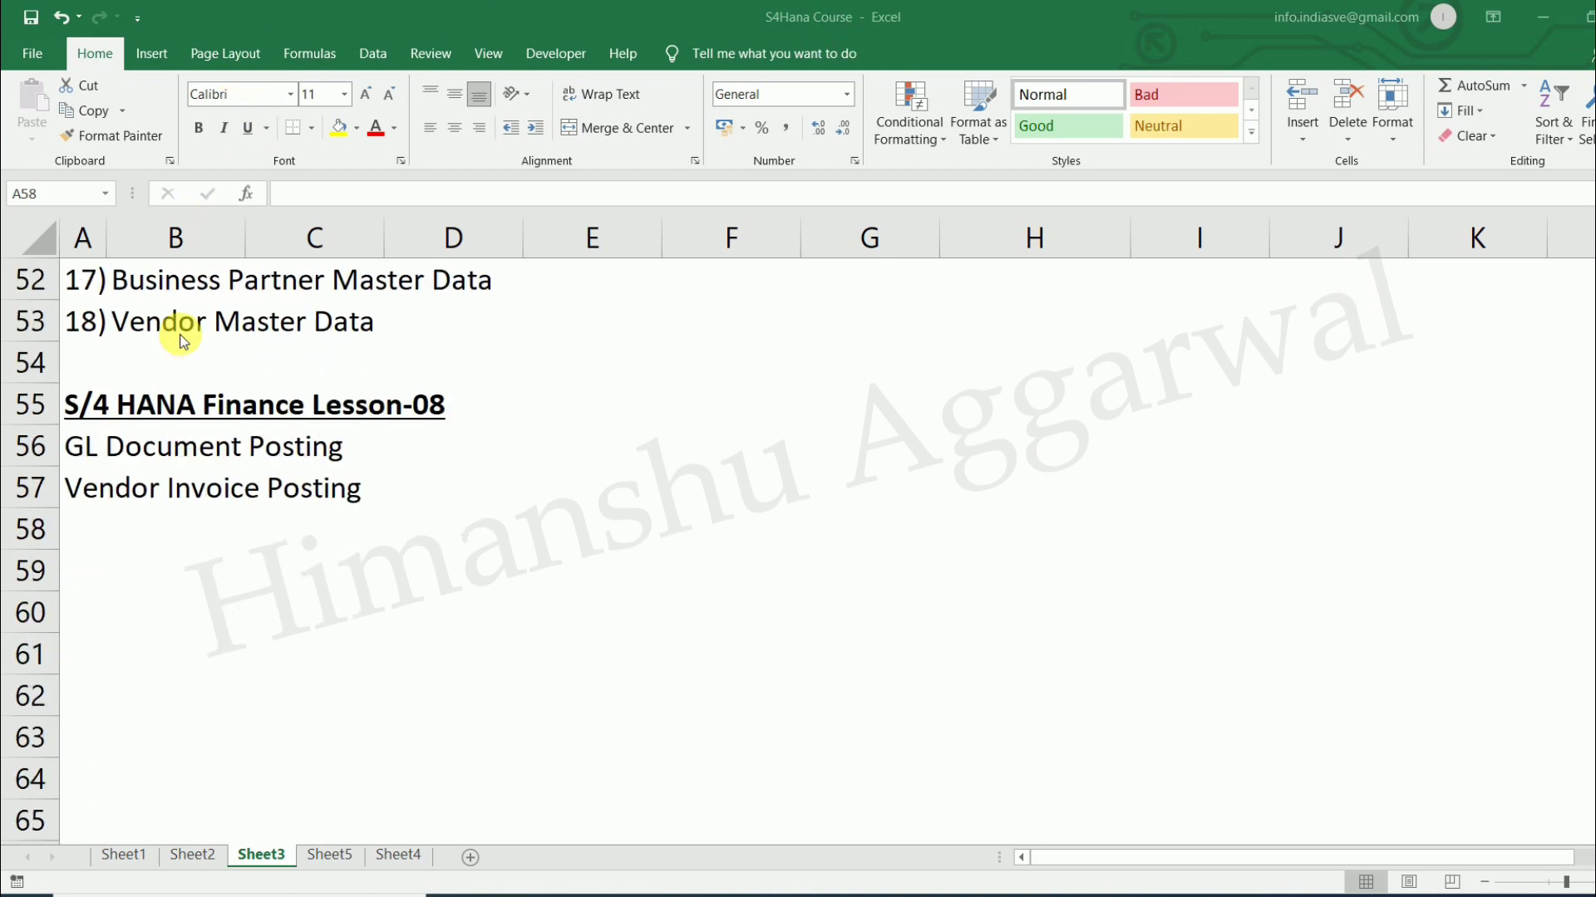
scroll(180, 336, down, 1)
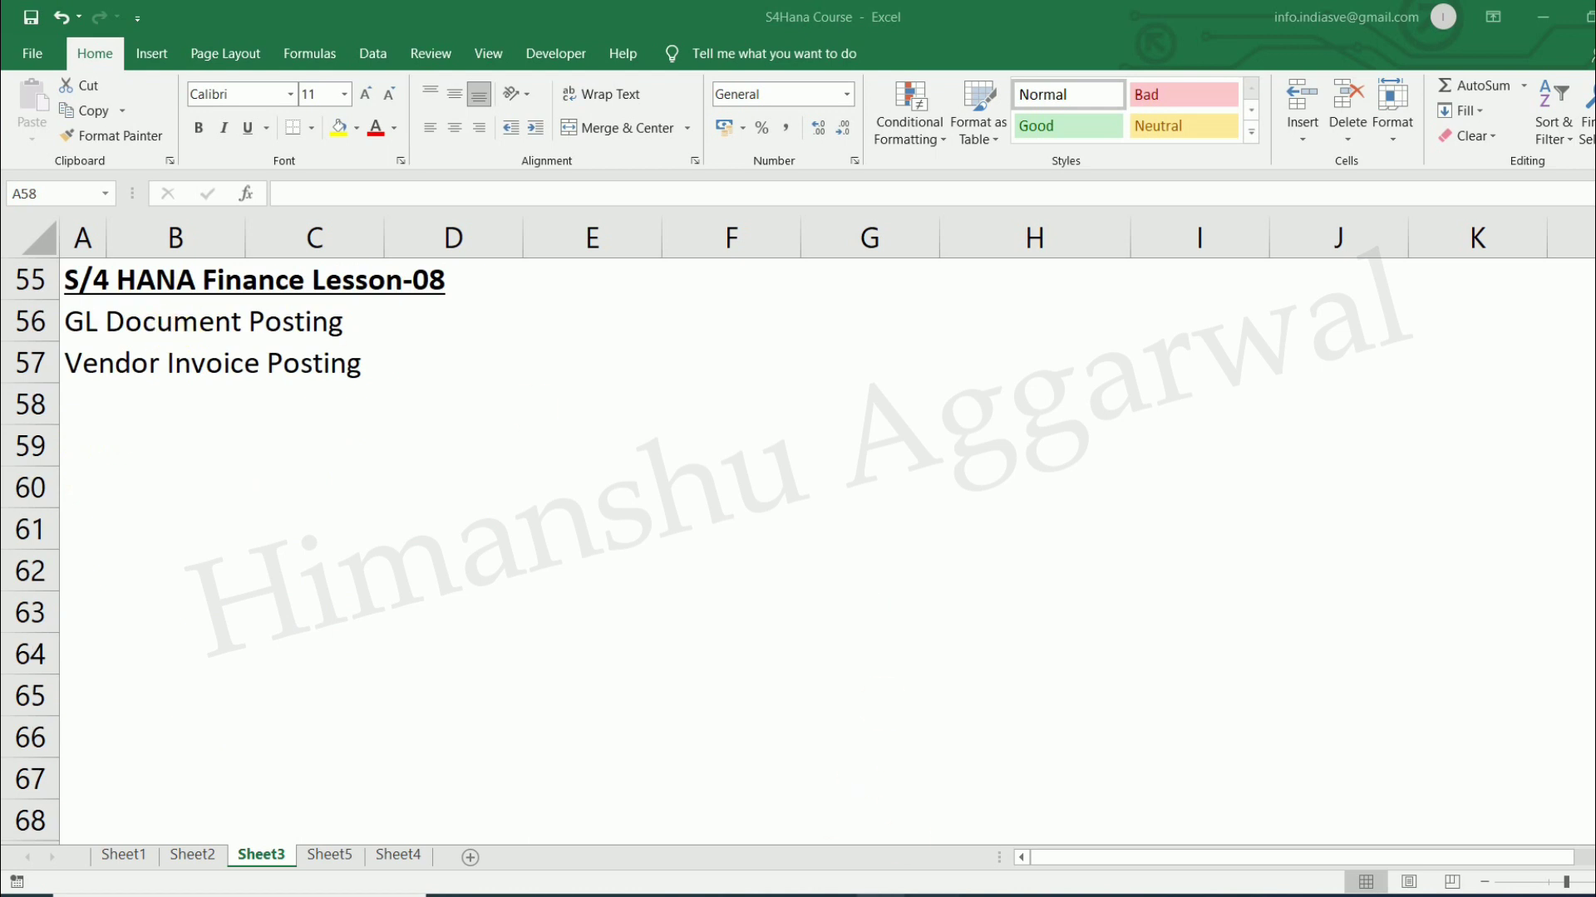
Step: Switch to SAP and open the General Posting transaction (F-02) from the General Ledger document entry functions under Financial Accounting
click(919, 850)
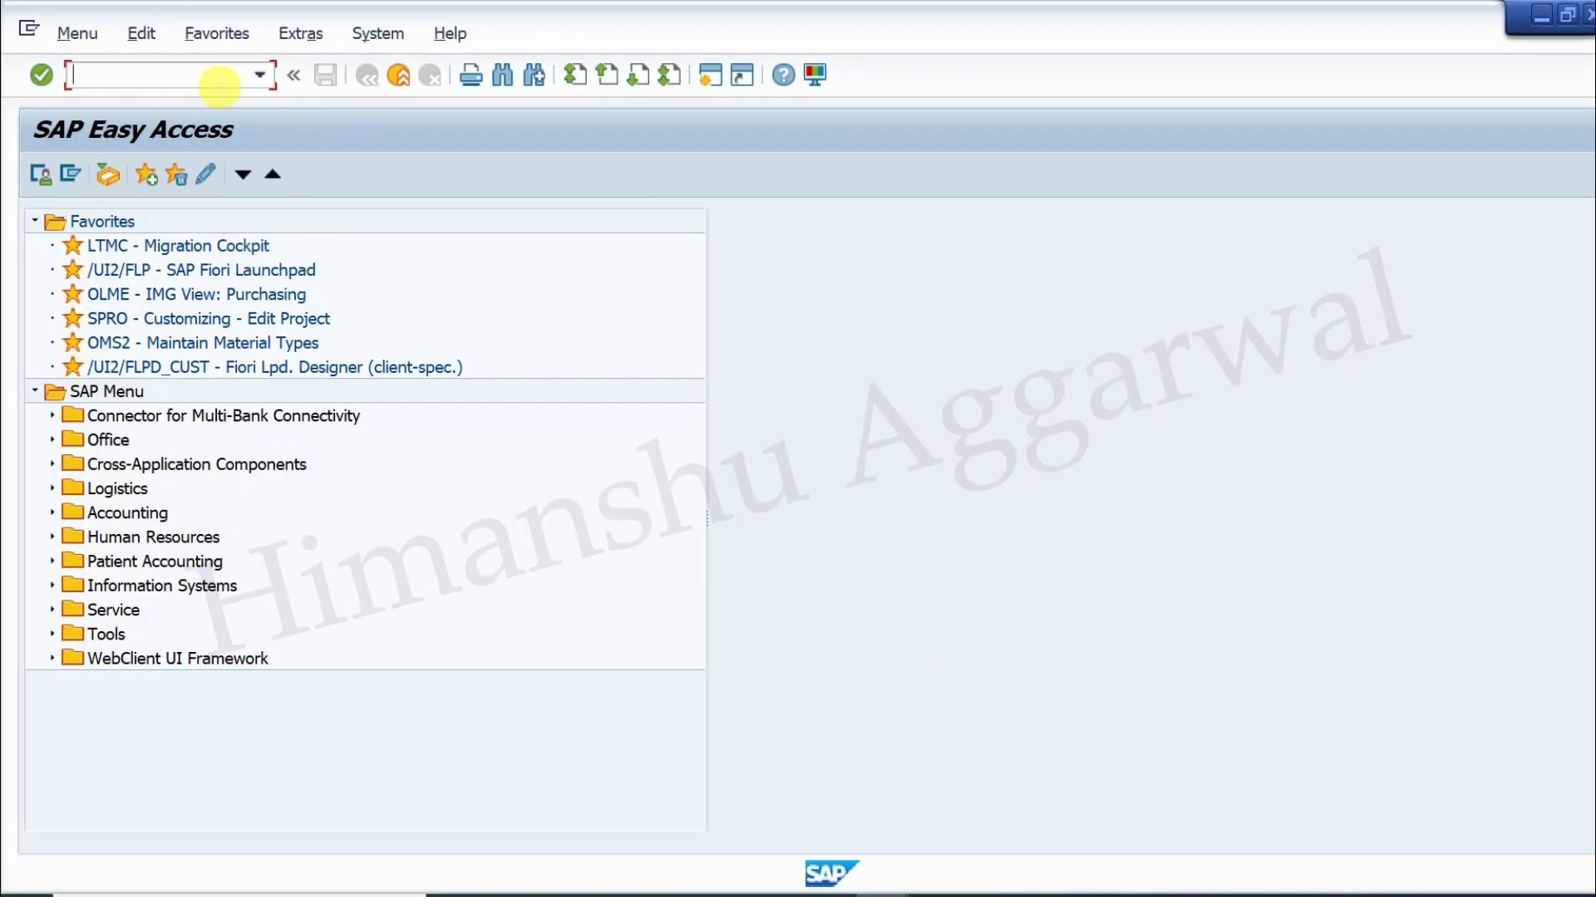
click(51, 514)
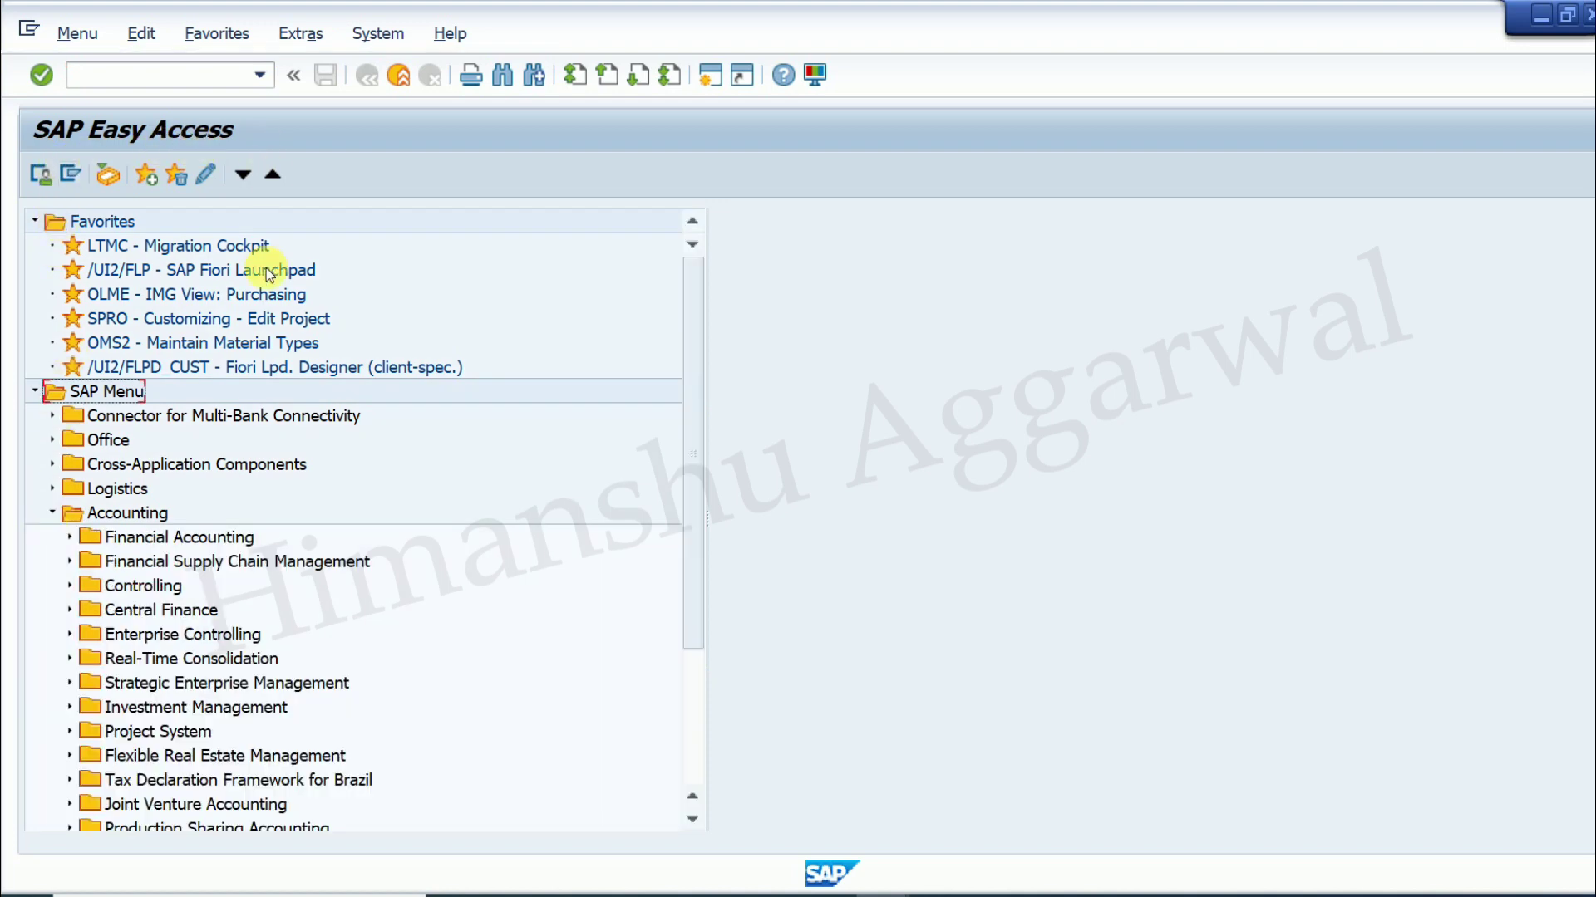
scroll(262, 279, down, 1)
click(70, 489)
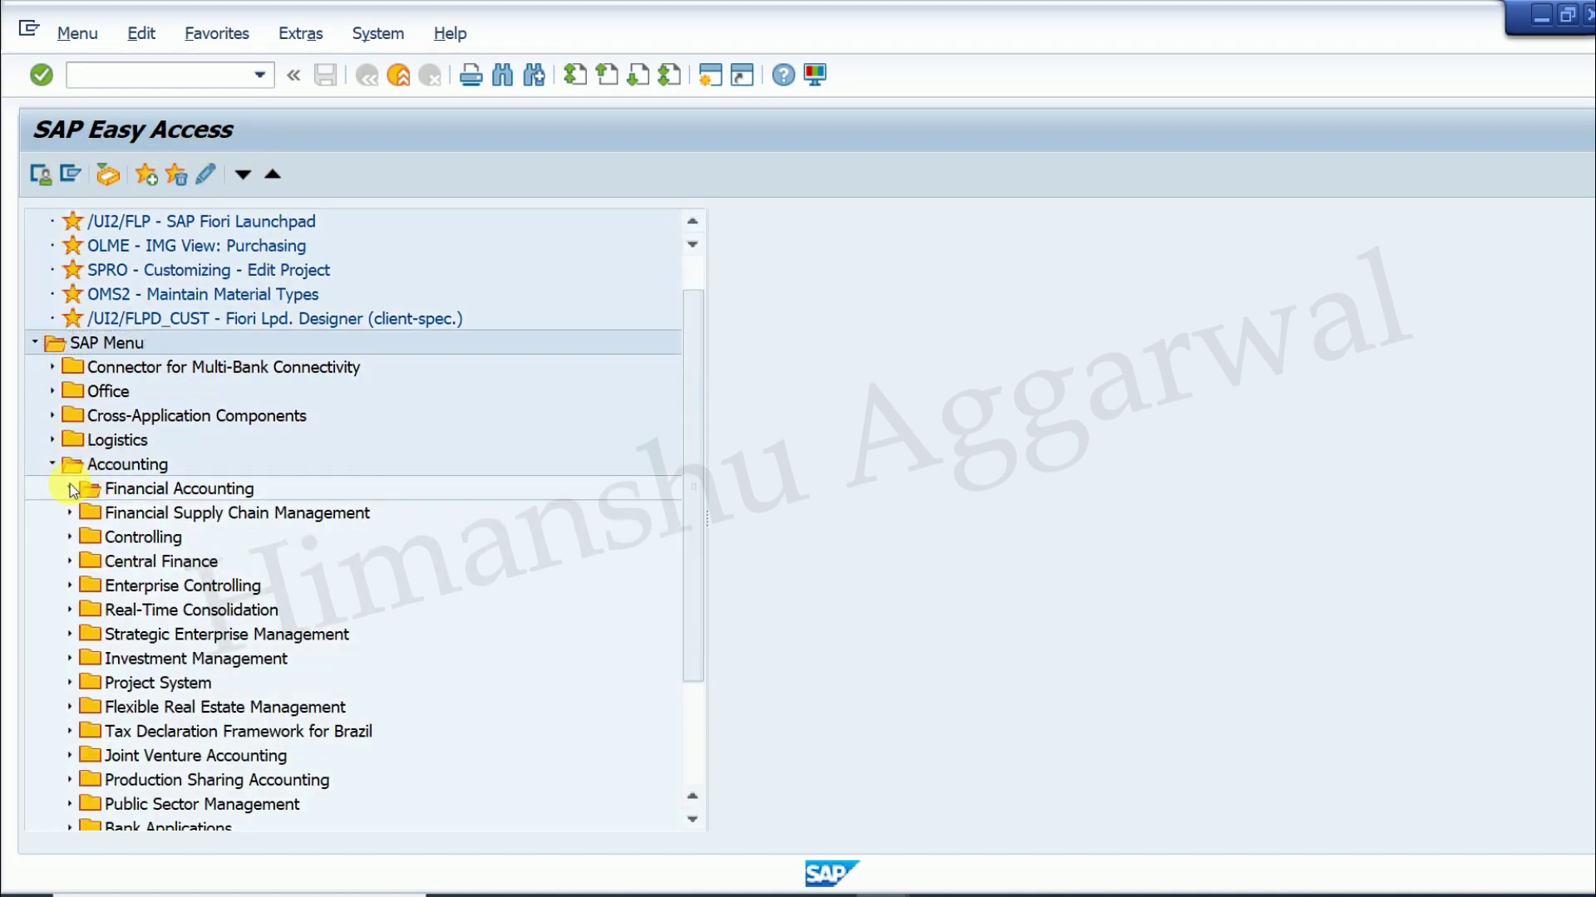
scroll(92, 480, down, 1)
click(88, 466)
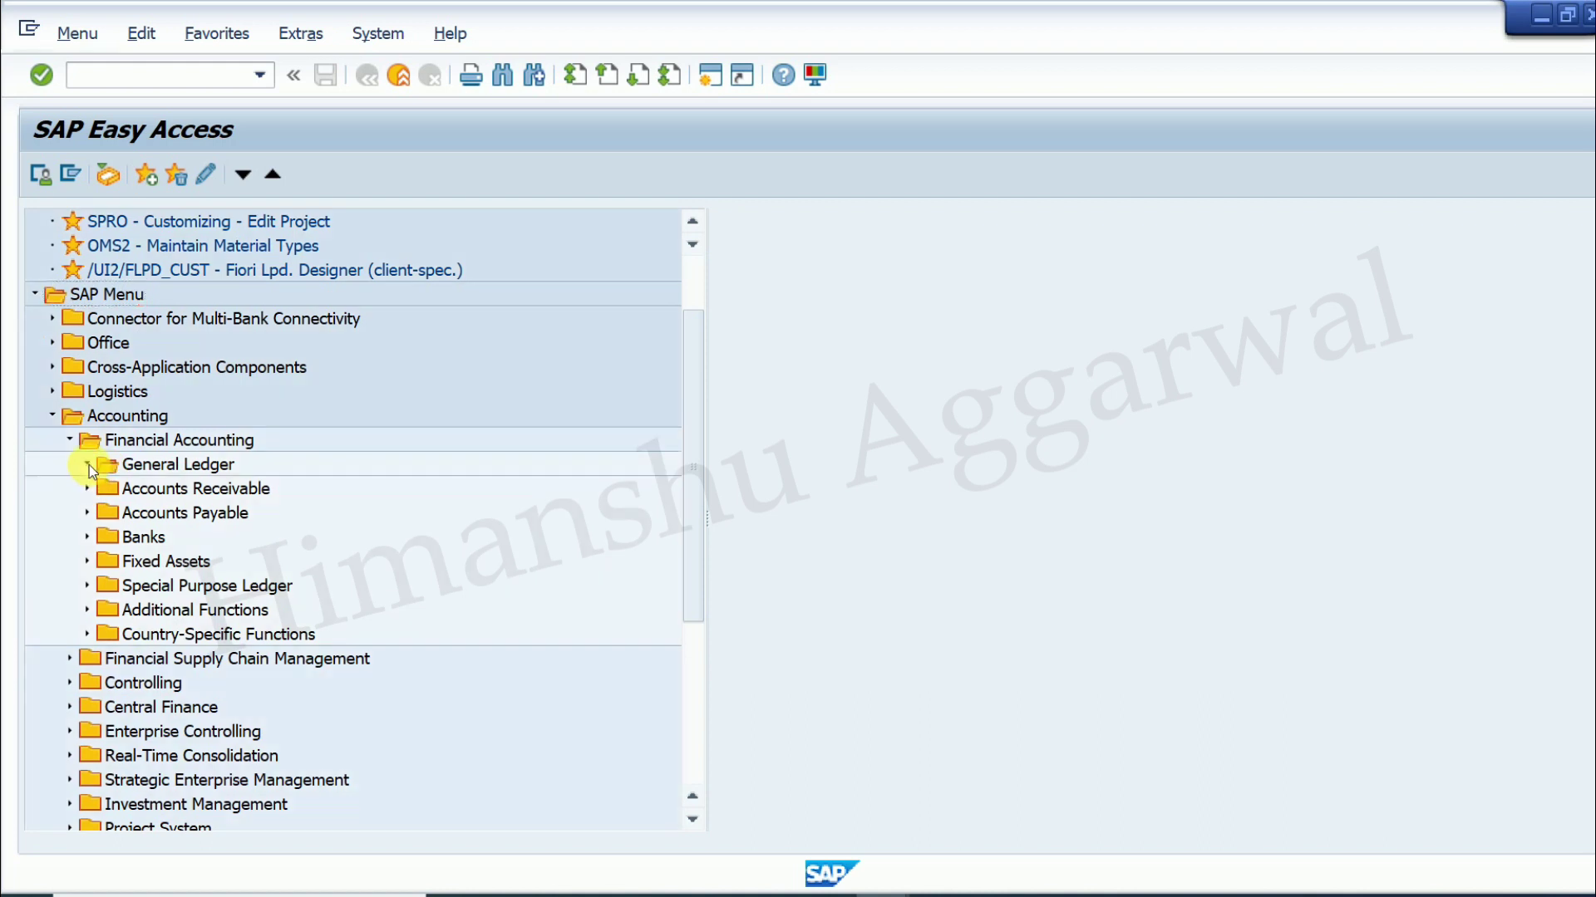
scroll(108, 459, down, 1)
click(103, 440)
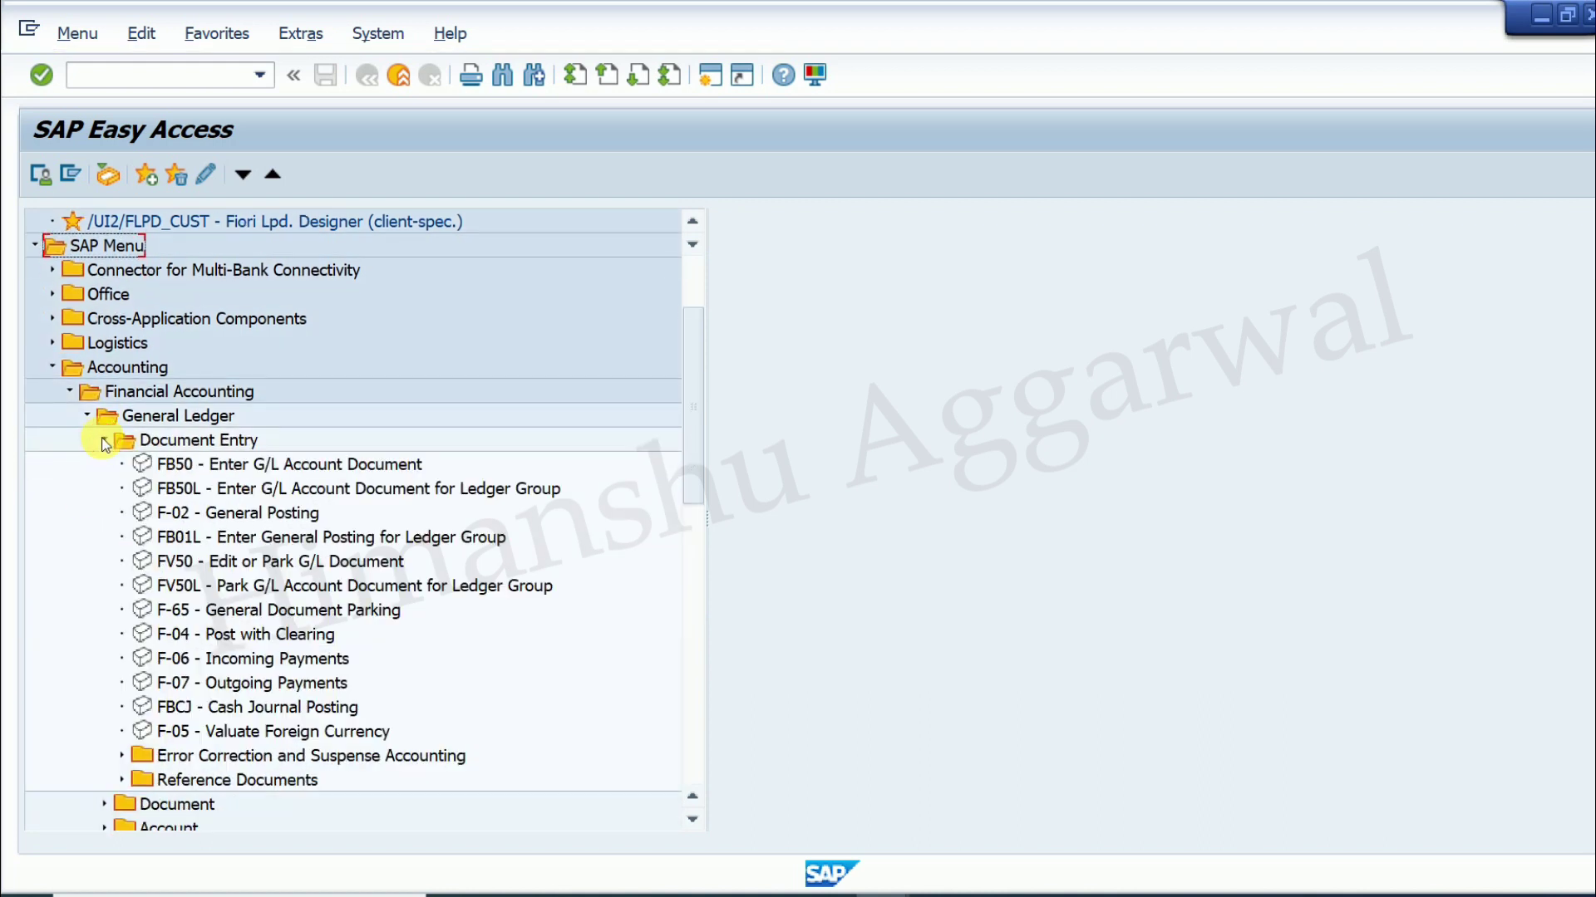
scroll(104, 446, down, 1)
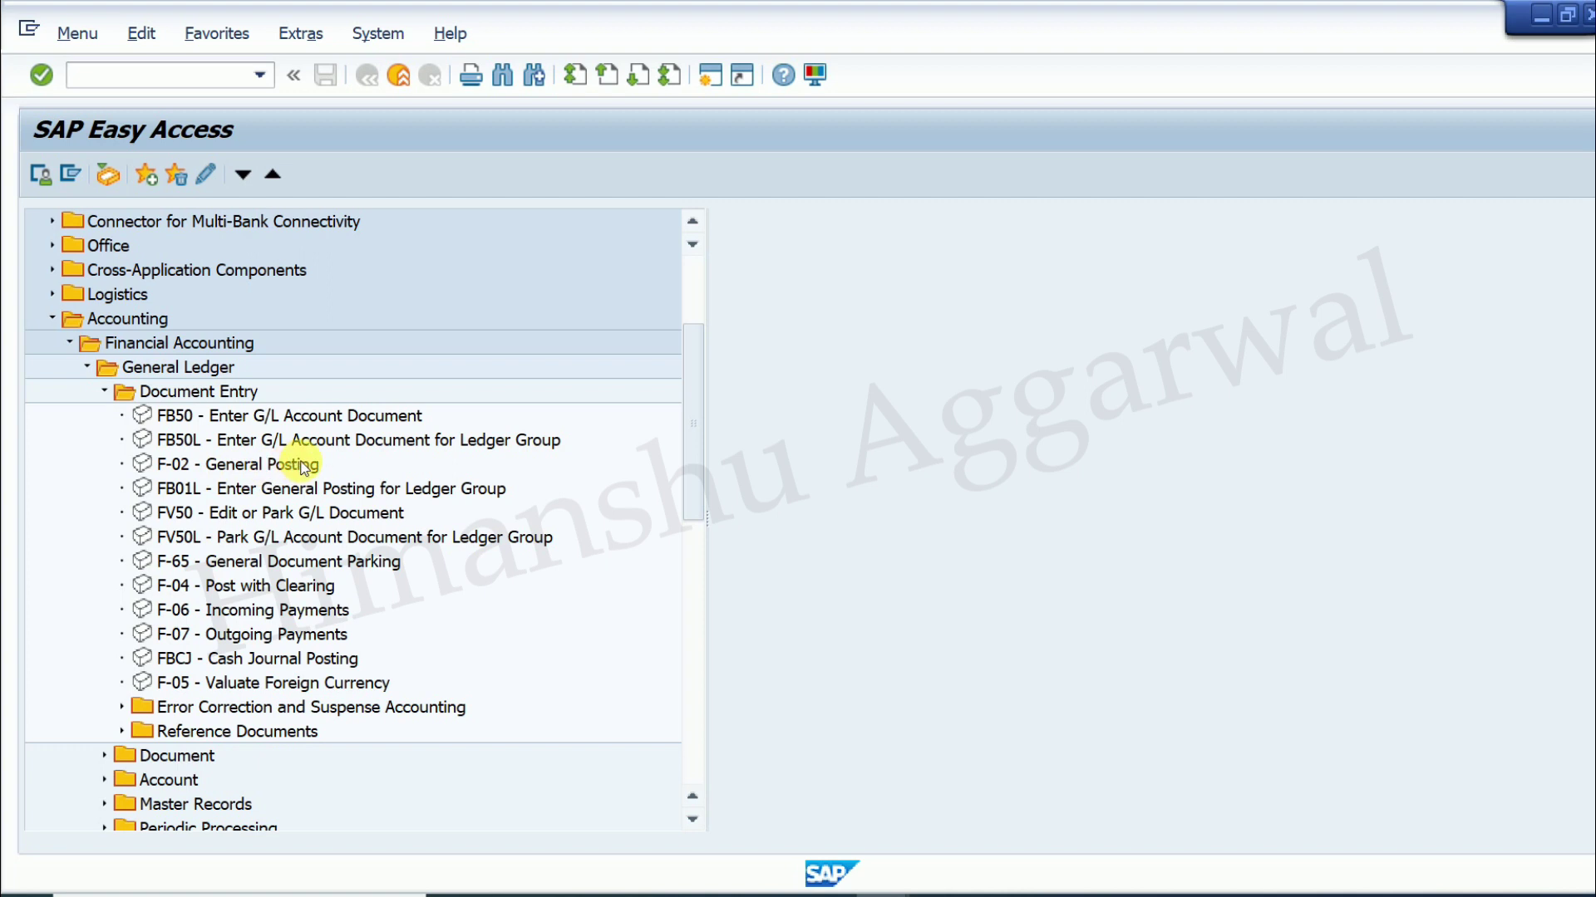
double_click(224, 465)
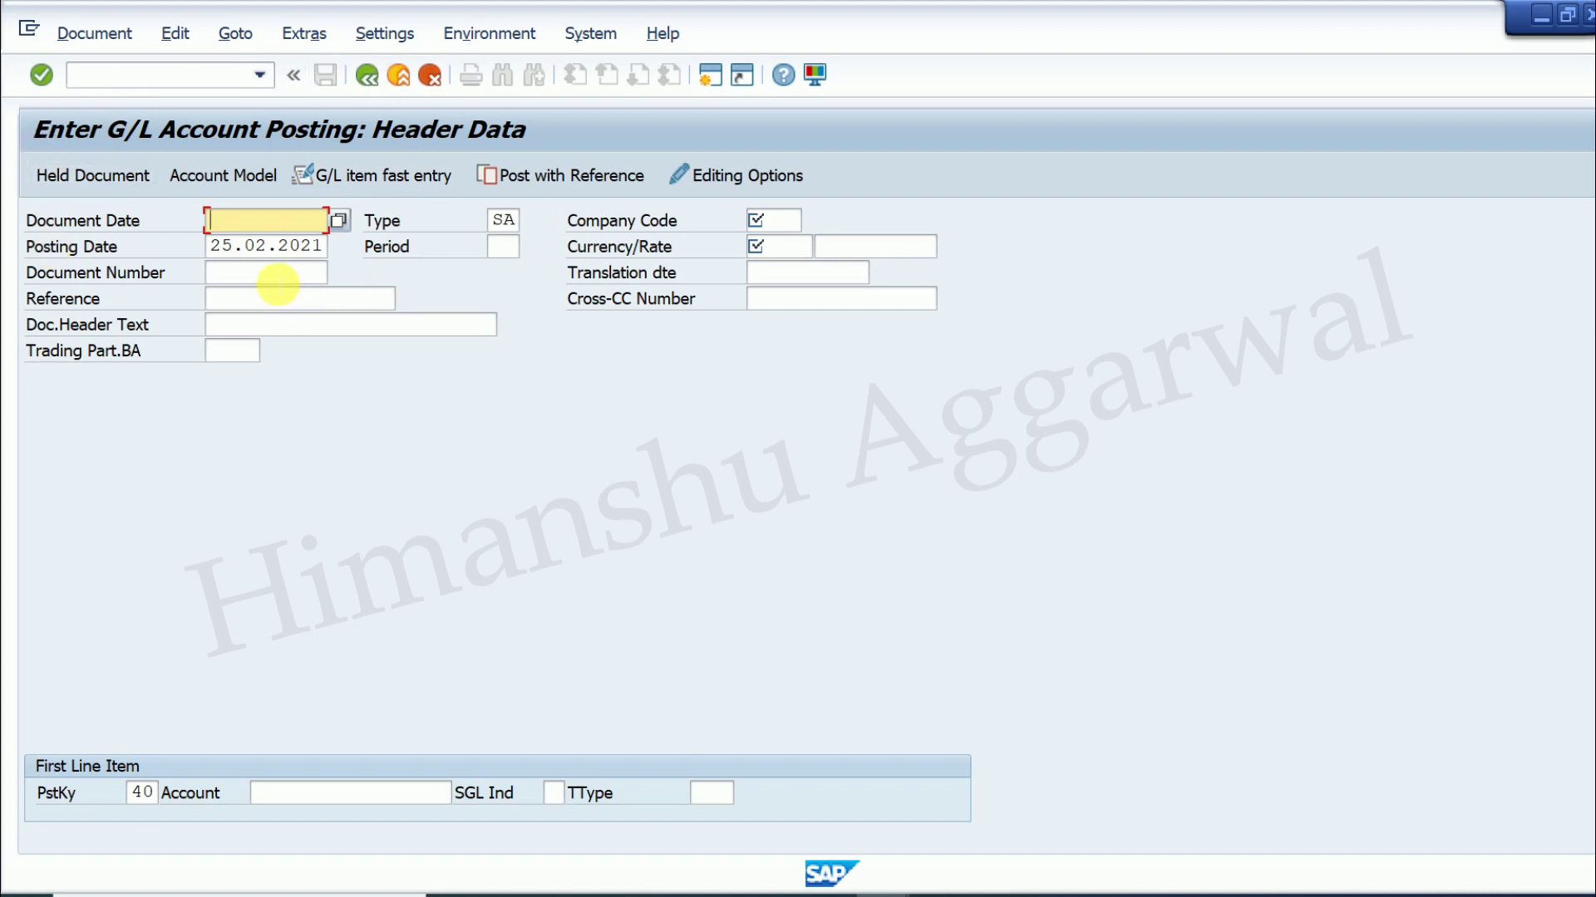
Step: Set the posting header's document date to 01.02.2021, the company code to BYPL and the currency to INR
text(01.02.2021)
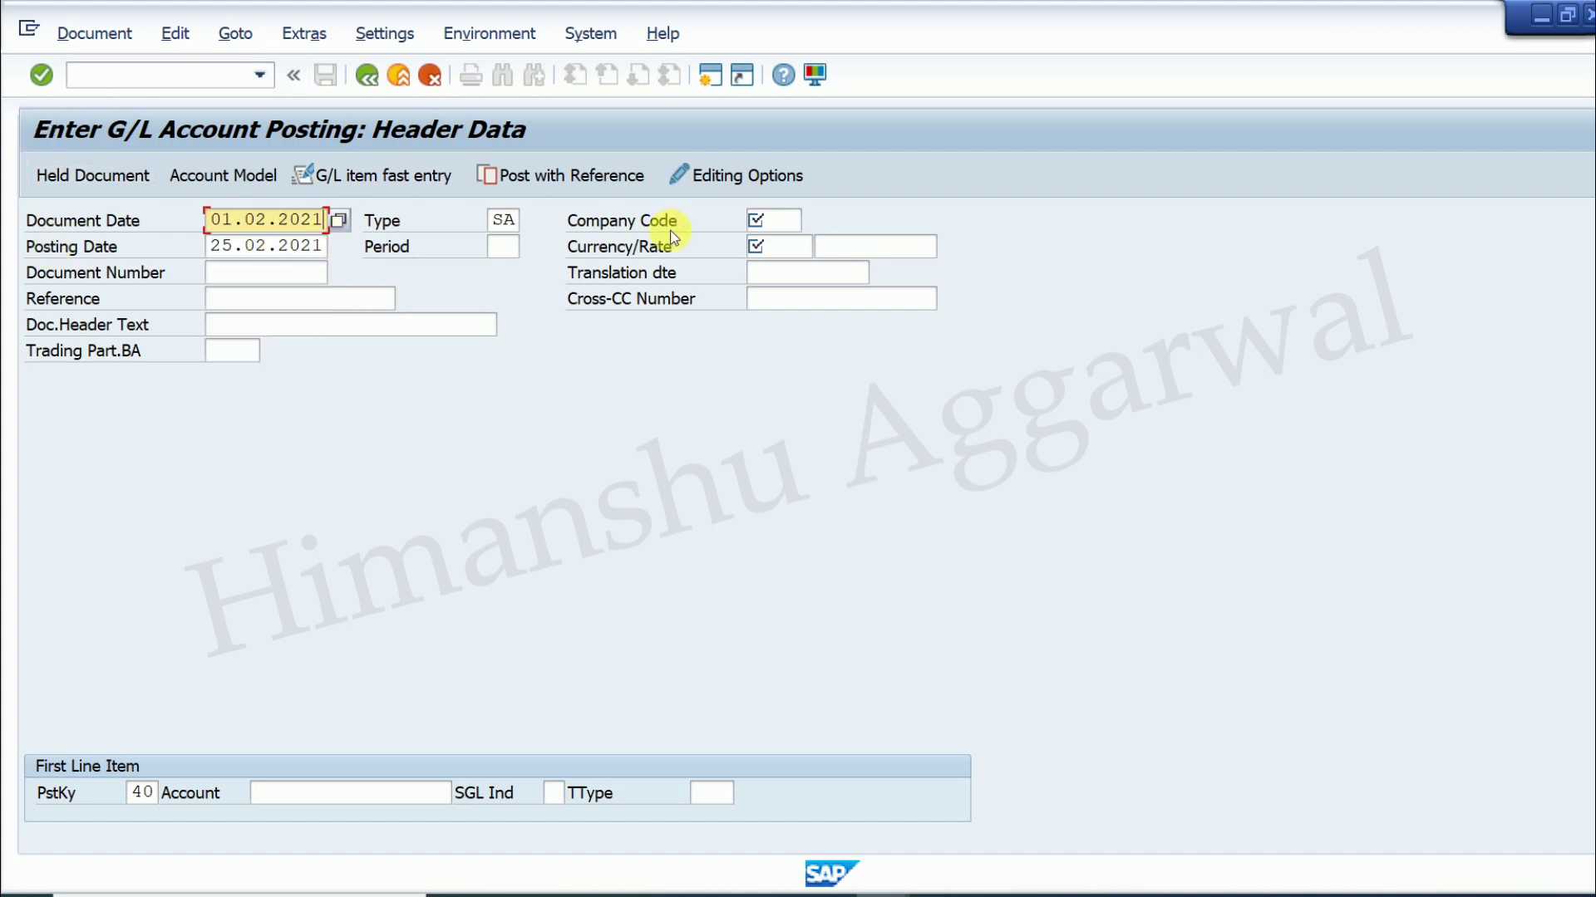
click(773, 220)
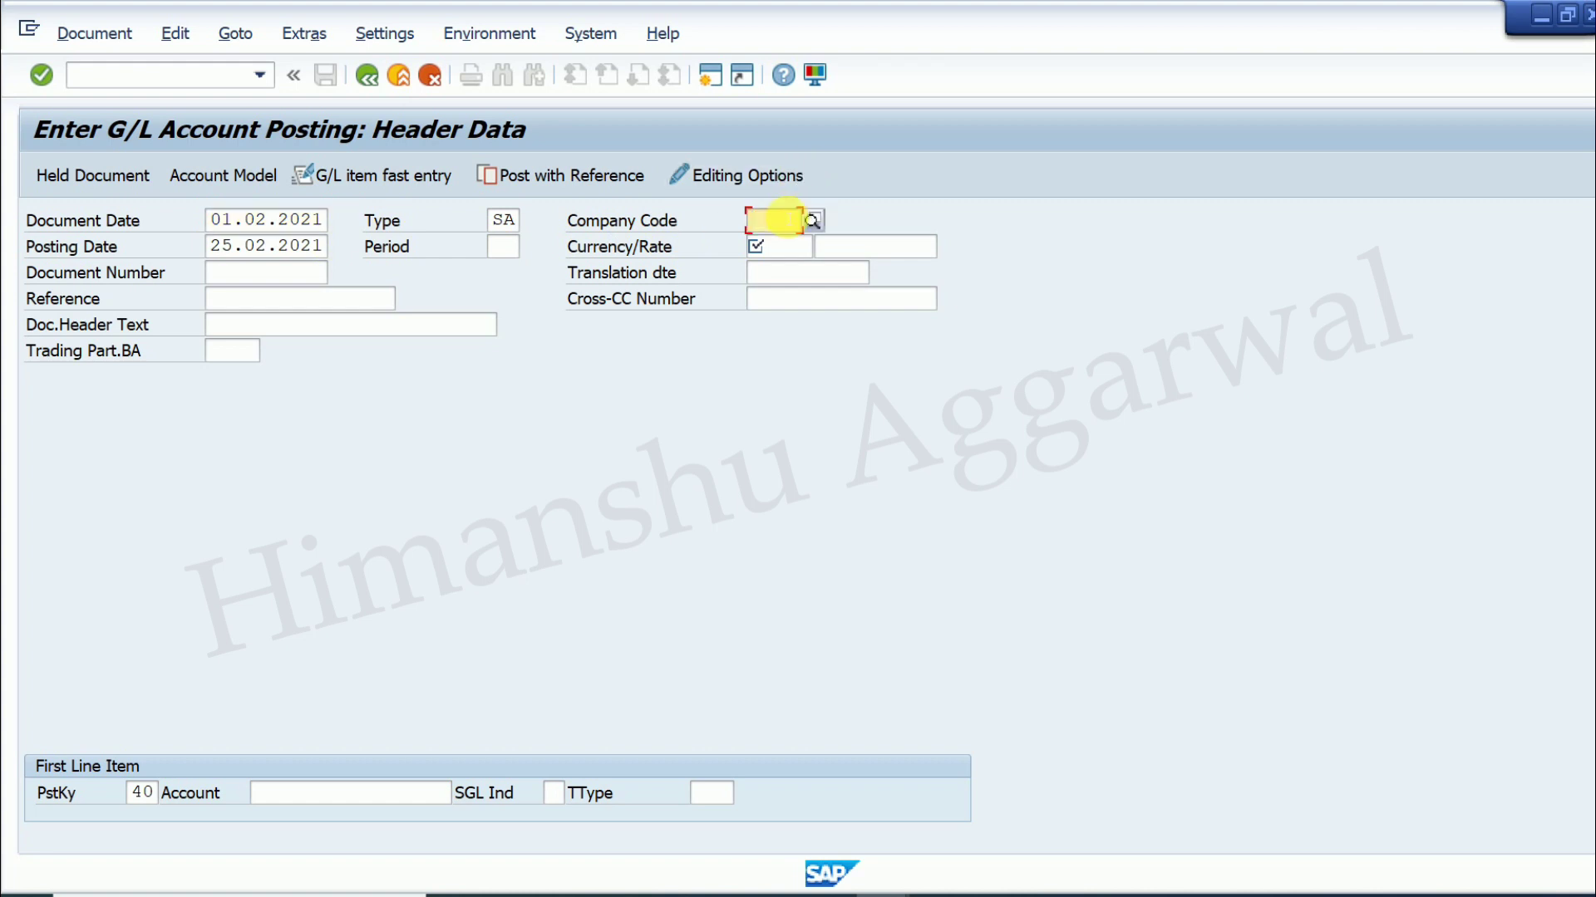
text(bypl)
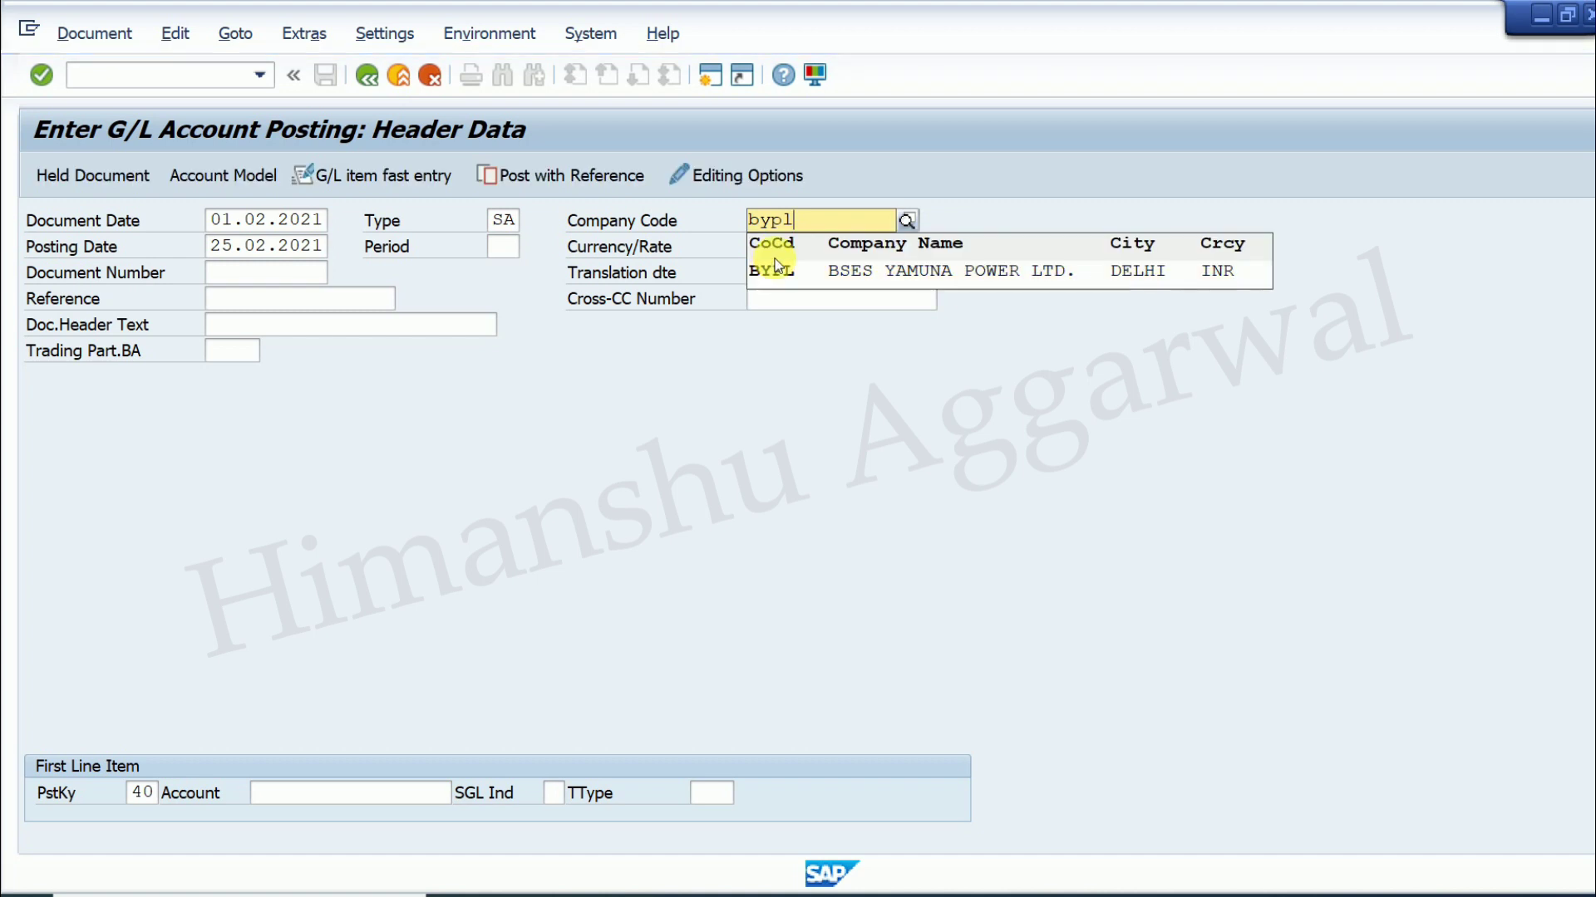
click(800, 271)
click(799, 246)
text(inr)
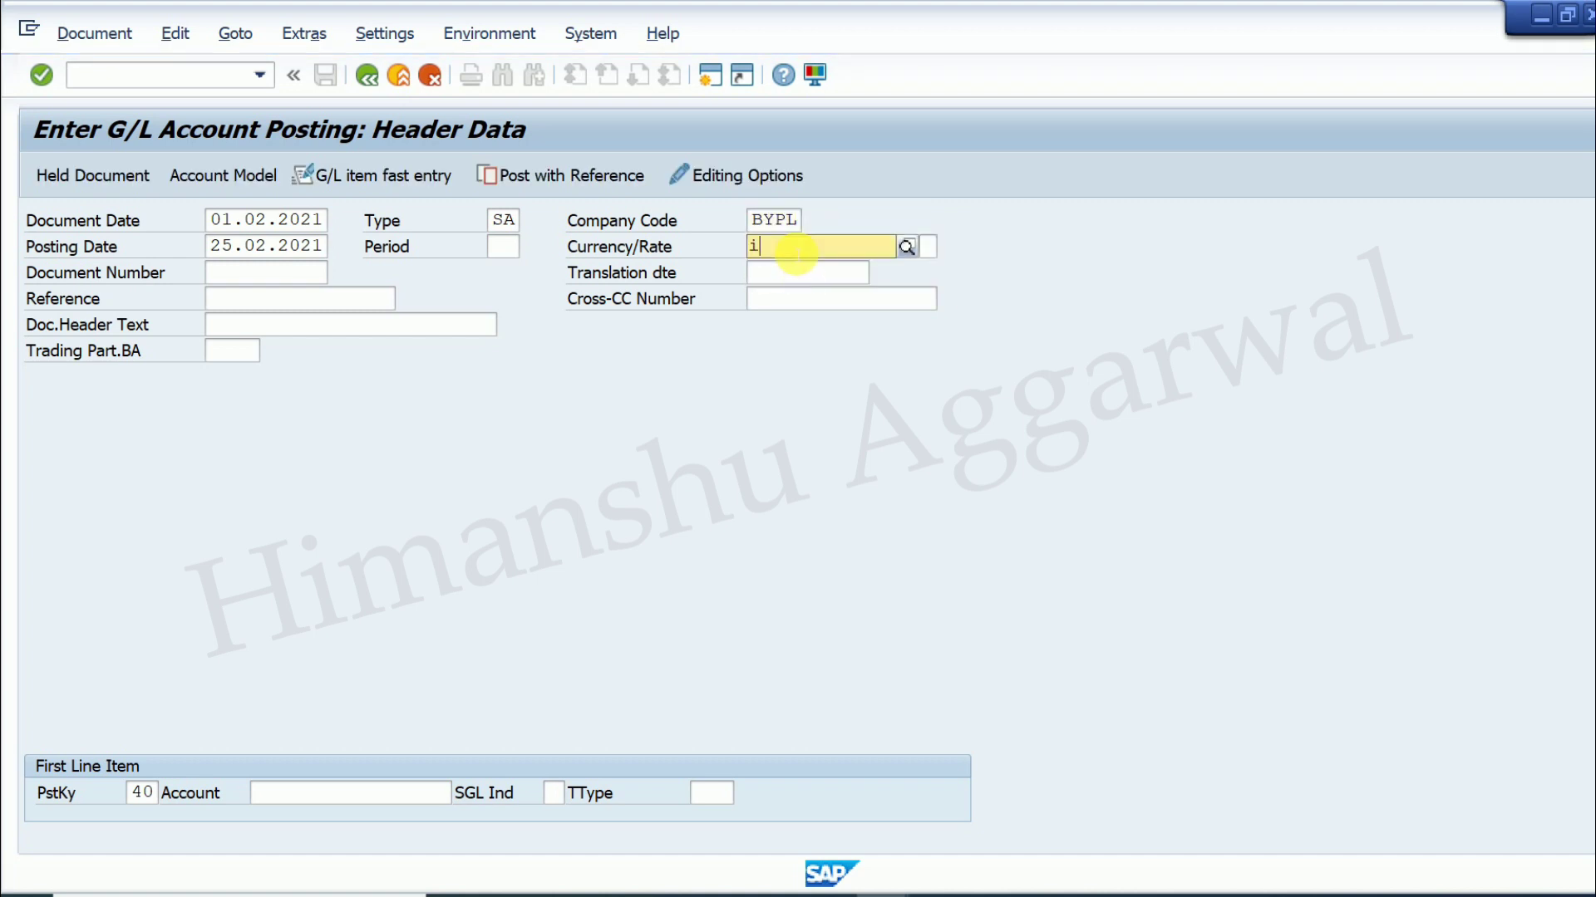
click(752, 306)
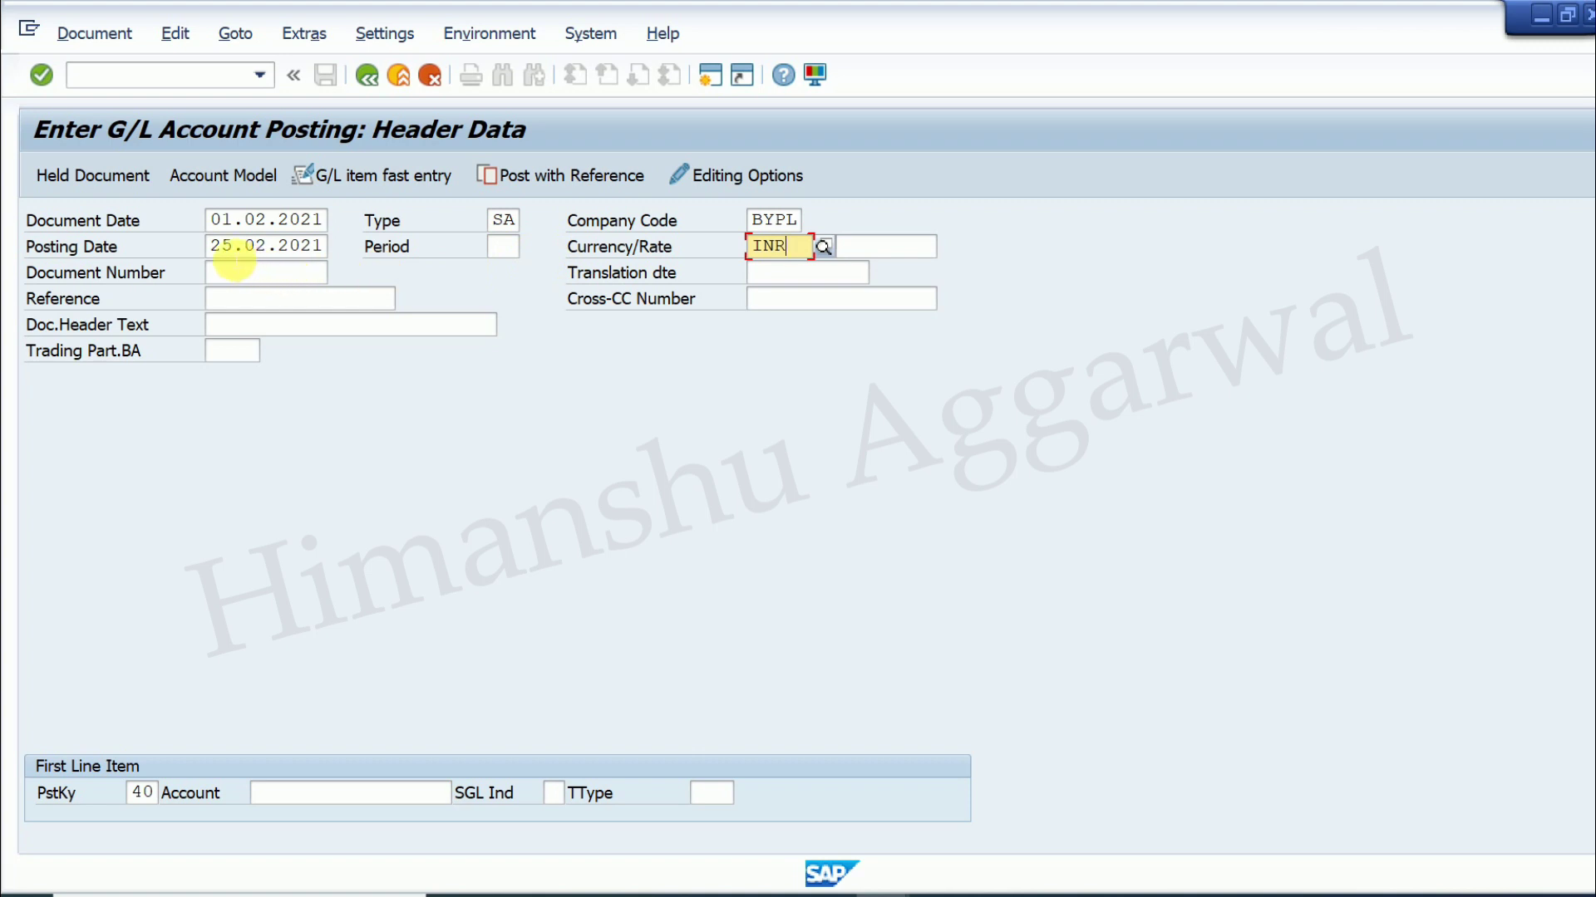
Step: Enter GL DOCUMENT as the reference in the posting header
click(214, 248)
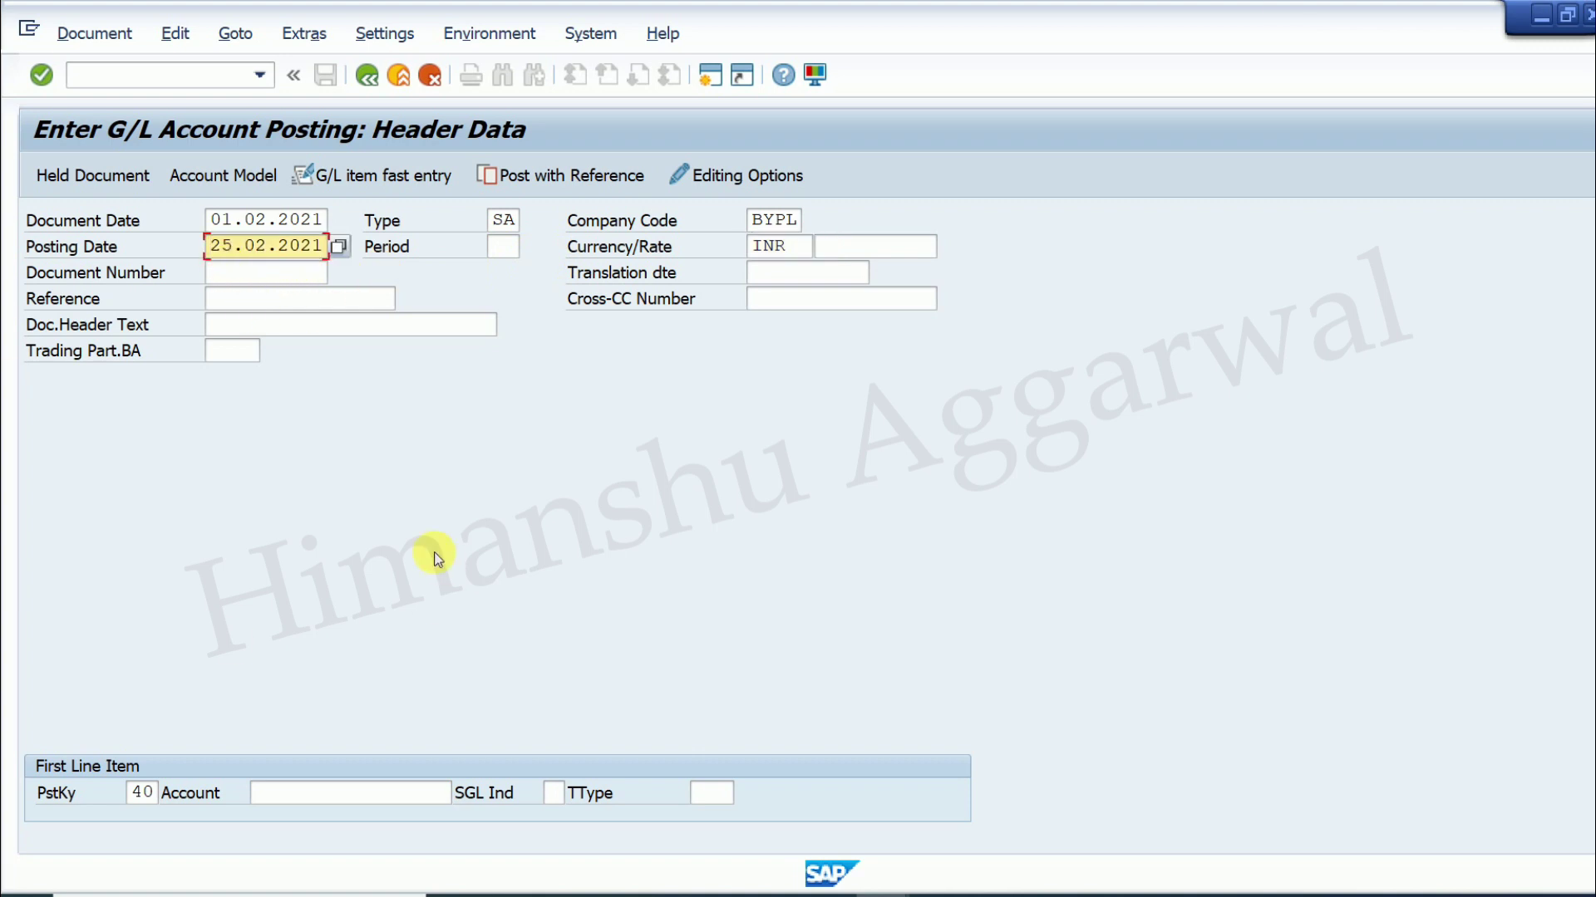
click(287, 308)
text(GL)
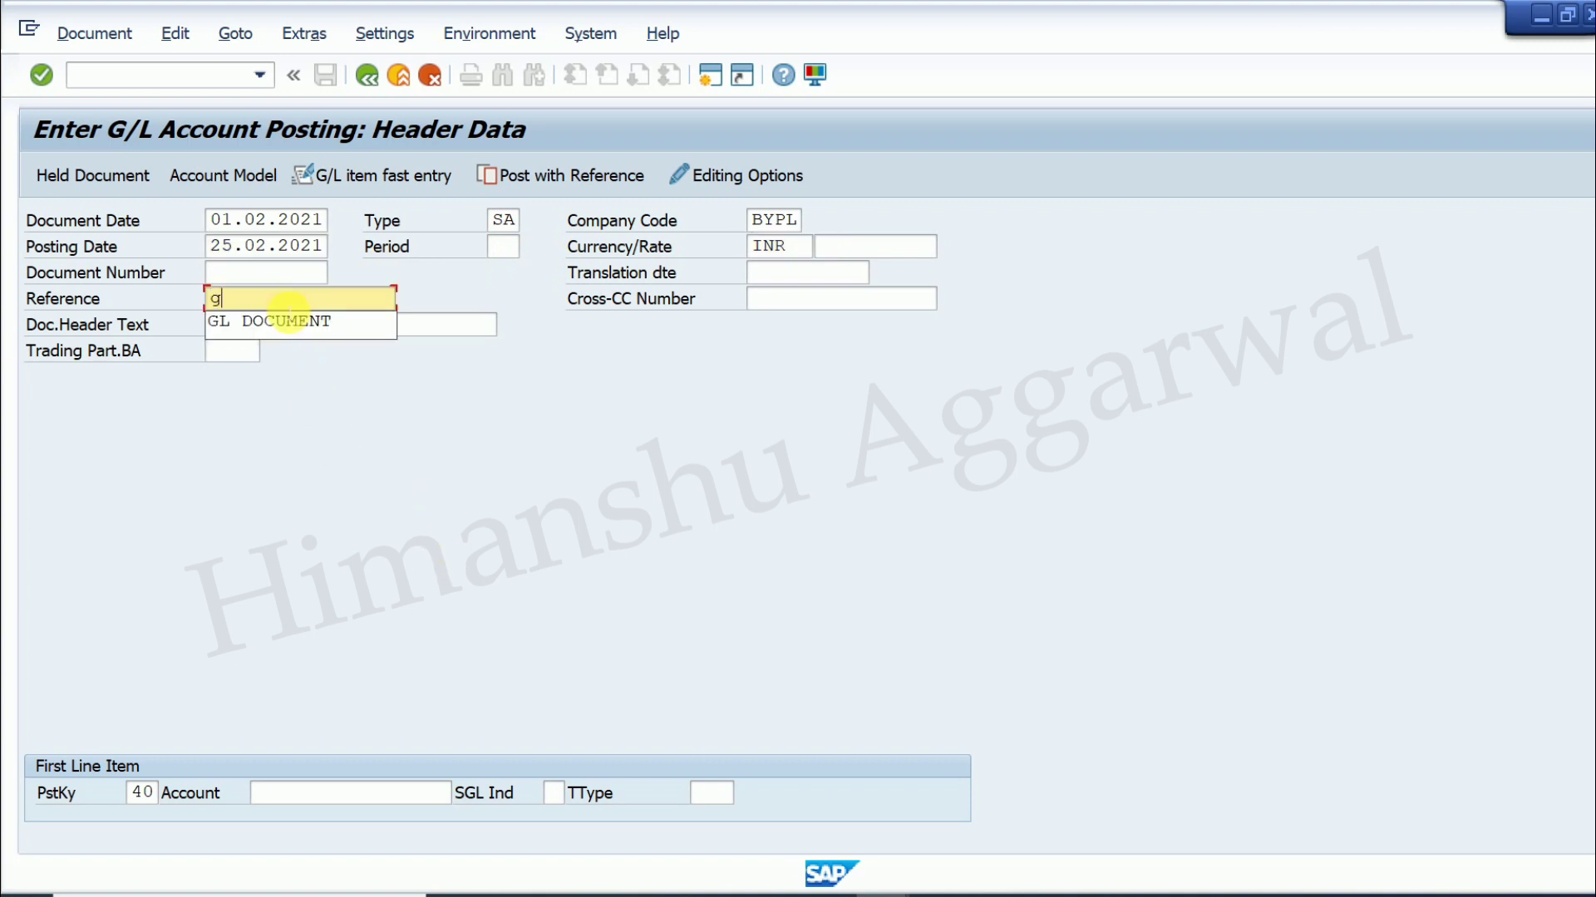
click(286, 325)
Step: Look up the G/L accounts, choose Cash in hand (200005) for the first line item and submit the header data
click(305, 792)
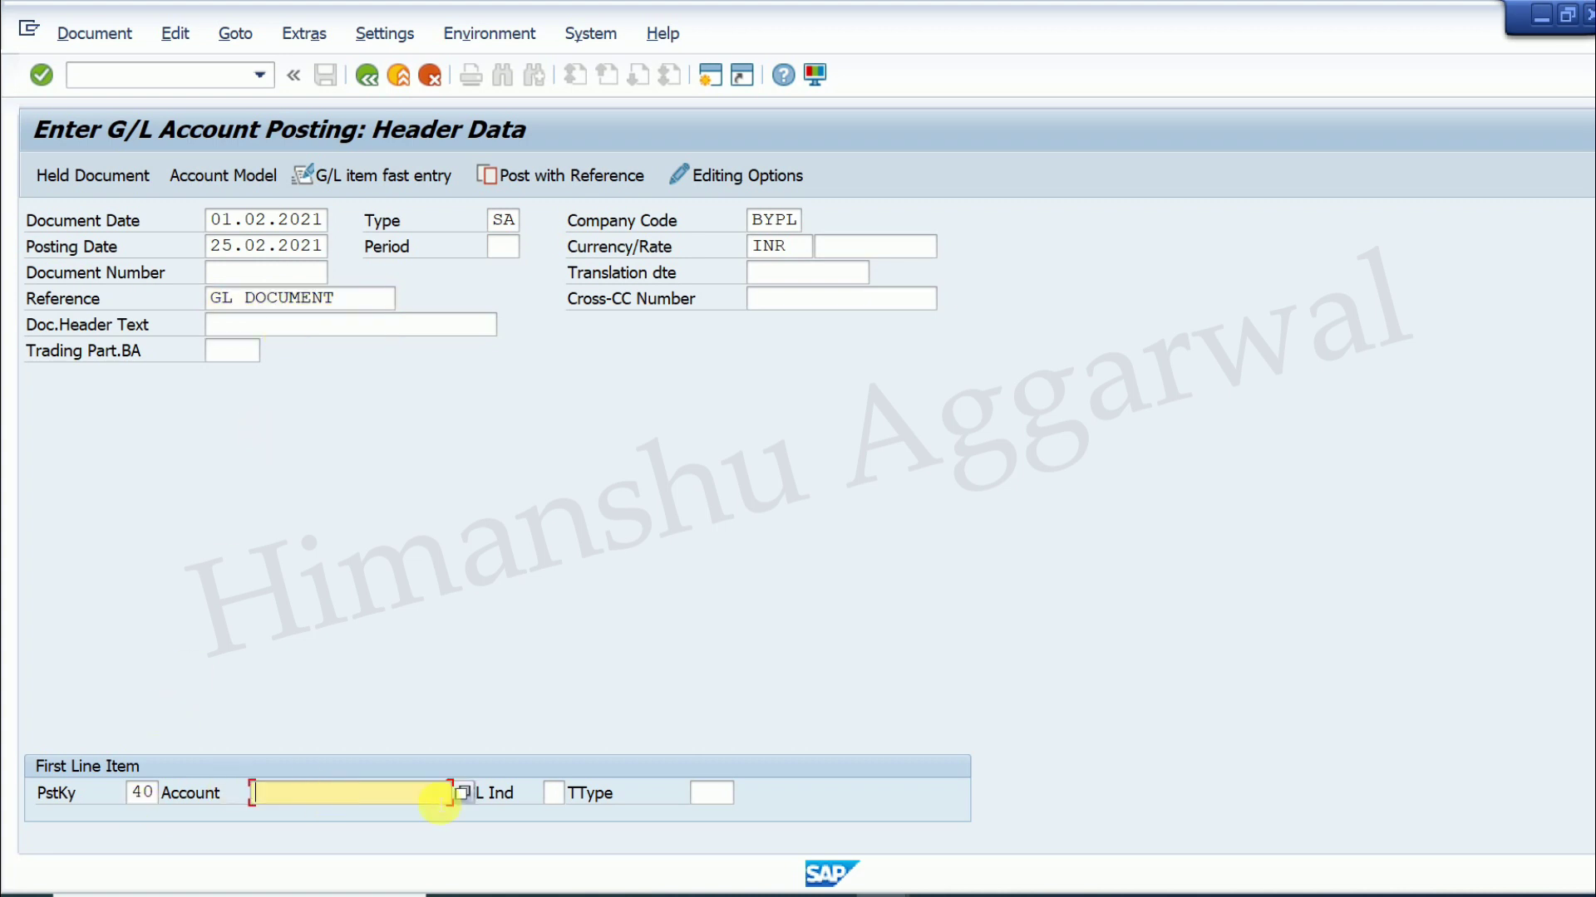
click(459, 794)
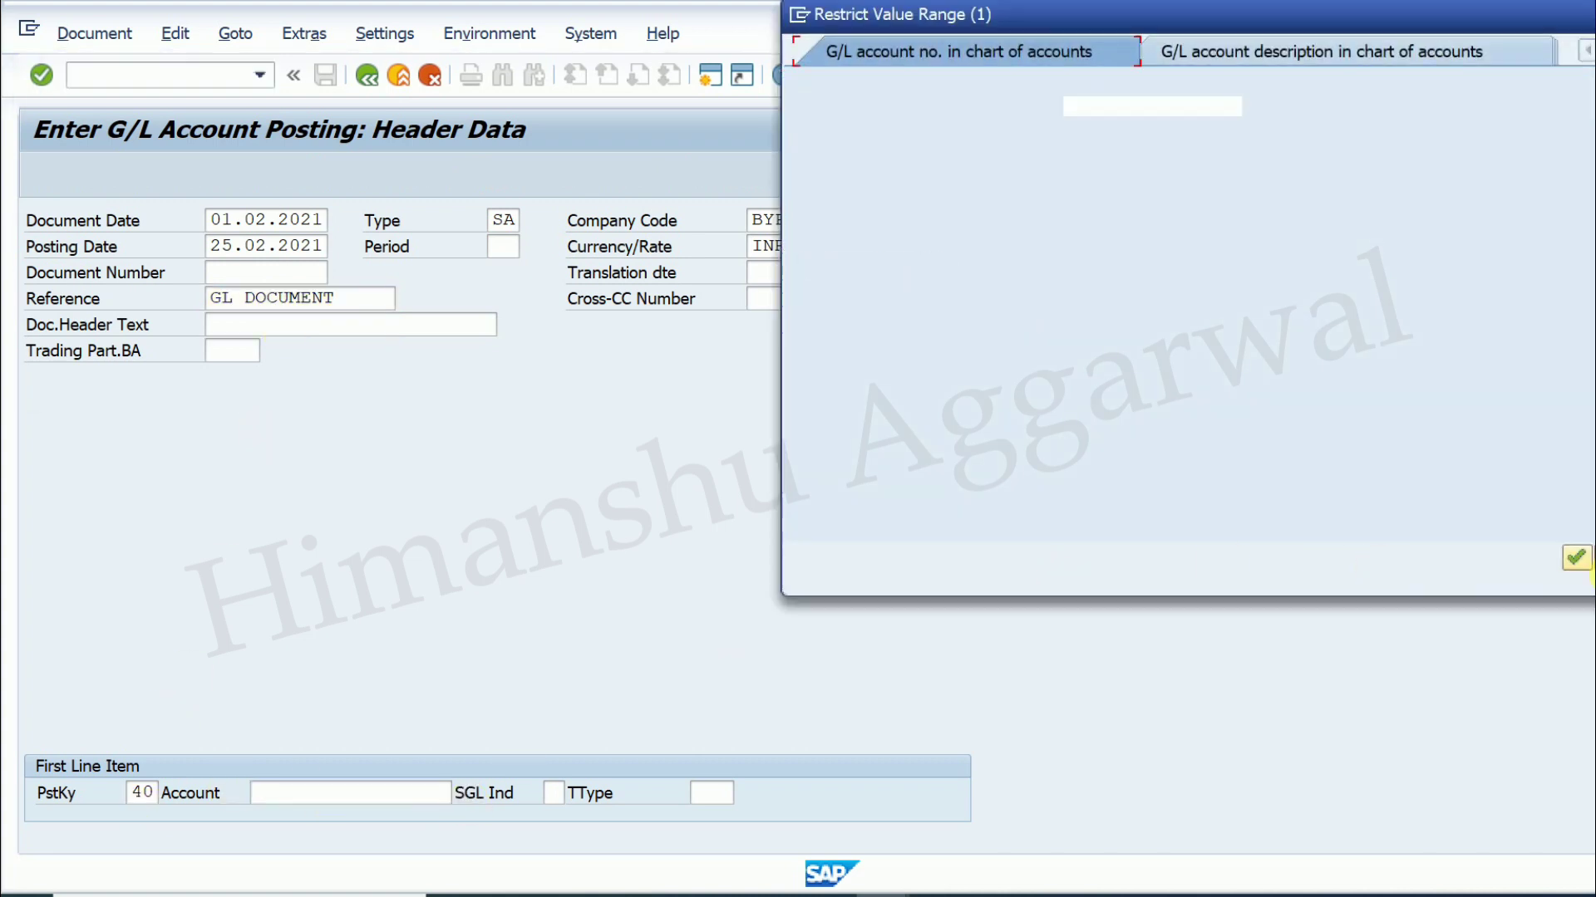
click(1577, 558)
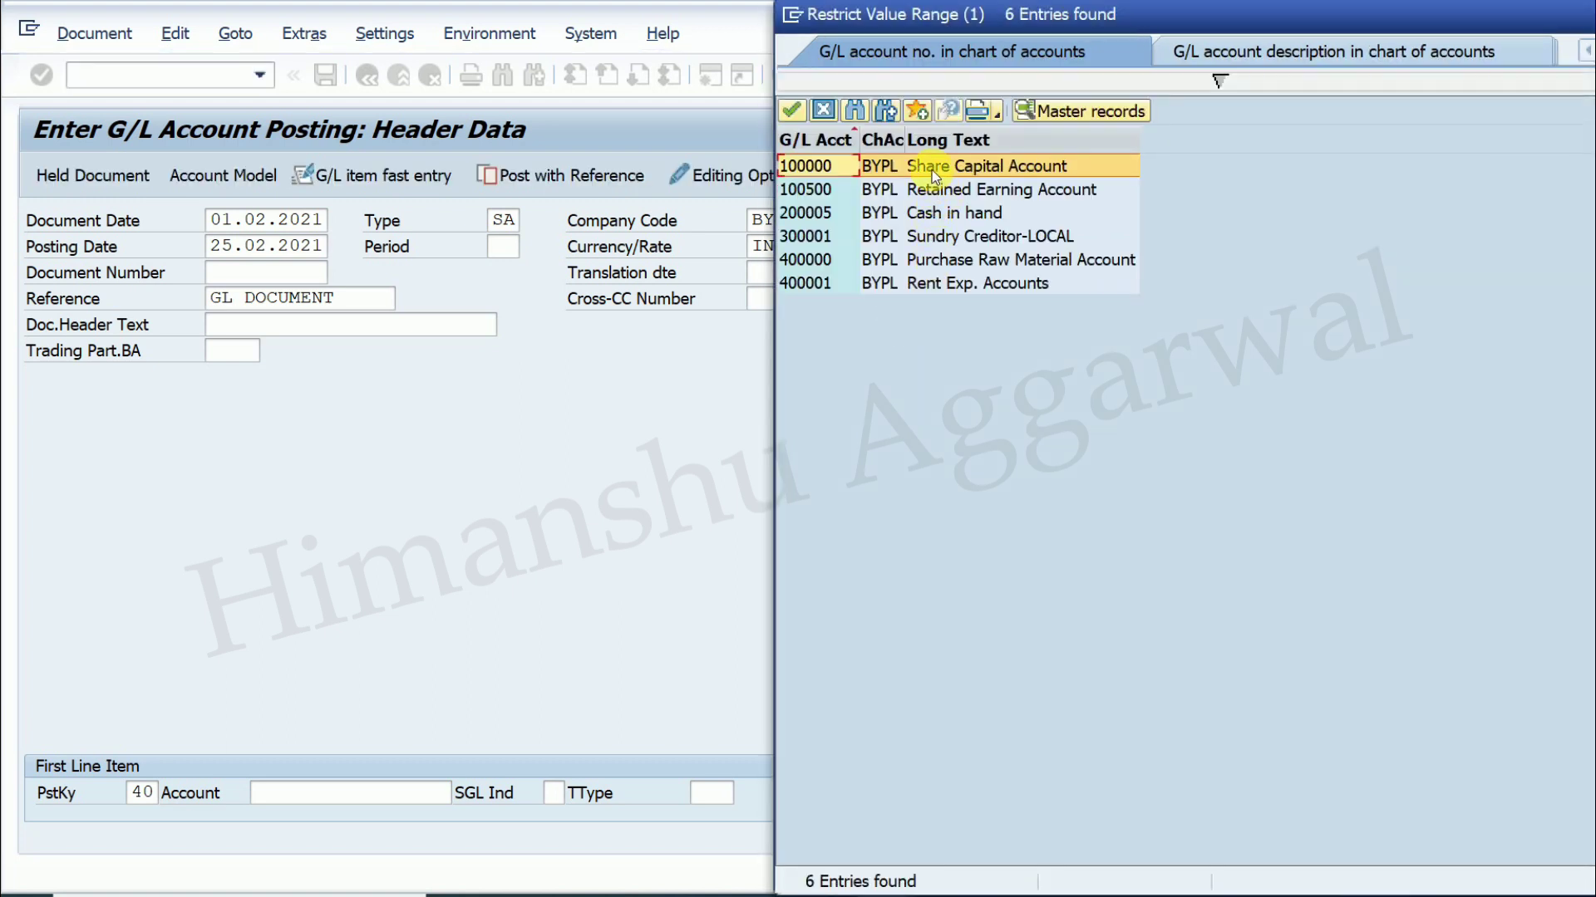
double_click(935, 215)
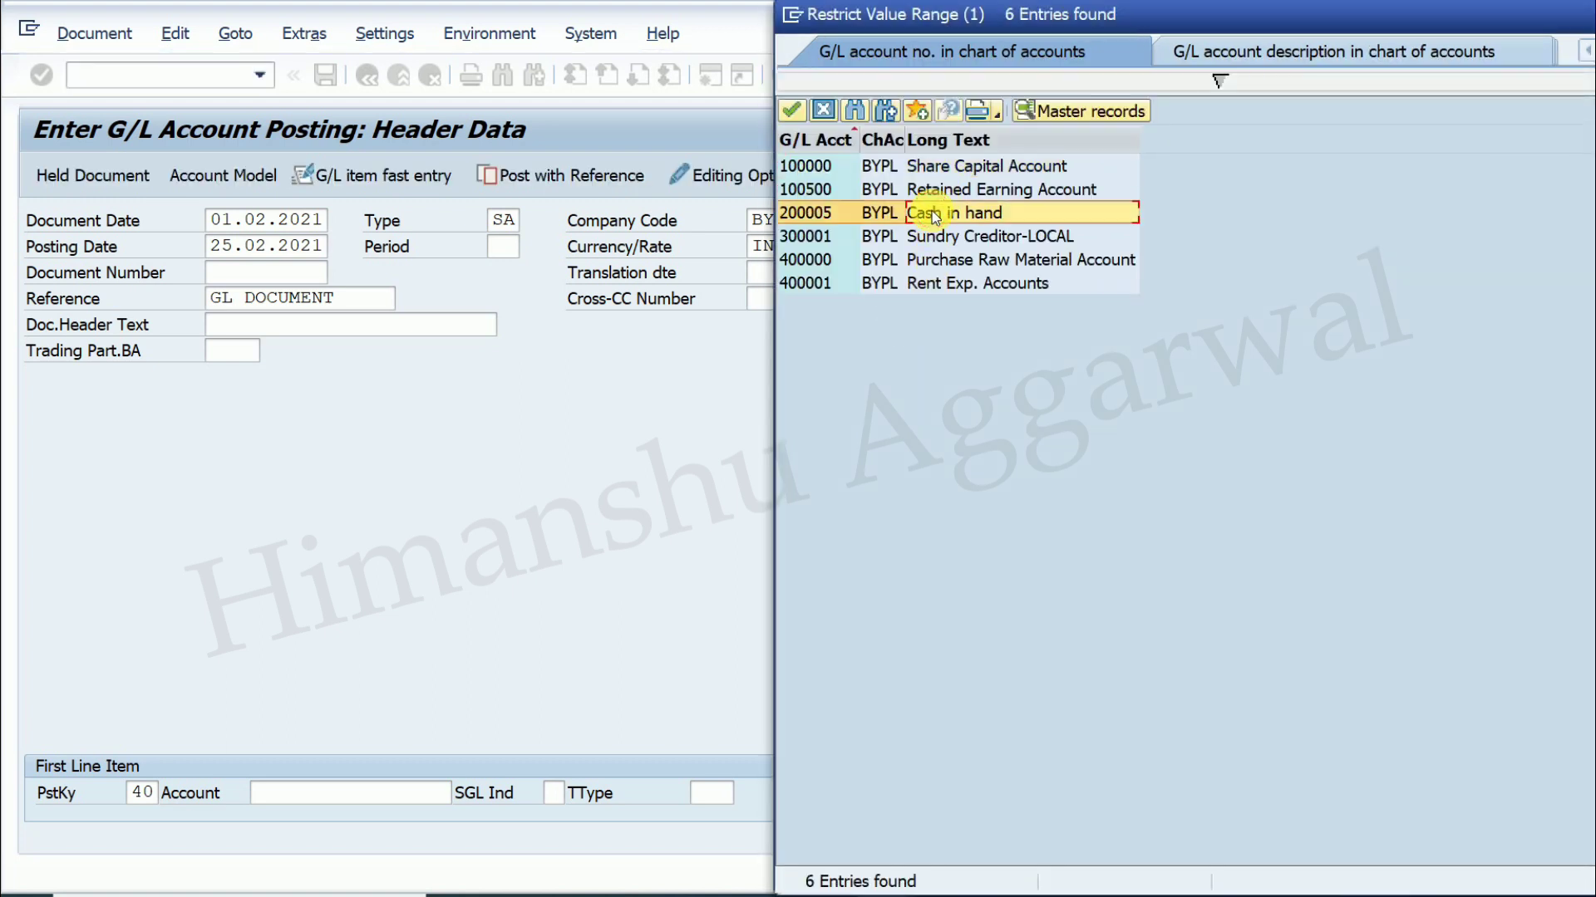
key(Return)
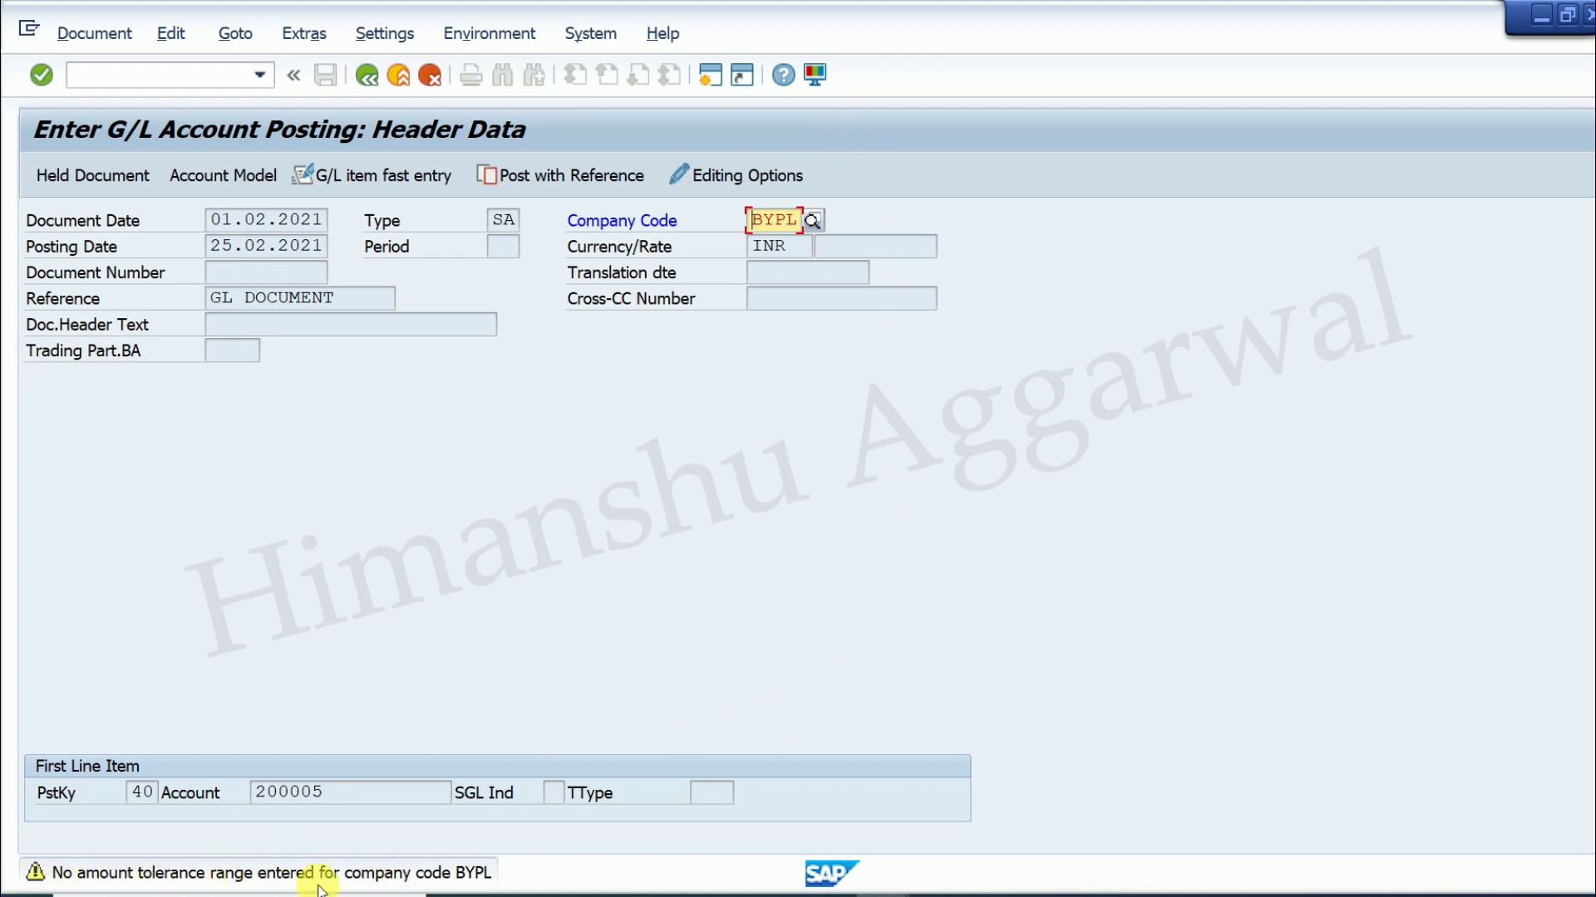
Step: Open the warning's long text and follow its link to the Define Tolerance Groups for Employees customizing activity
double_click(36, 879)
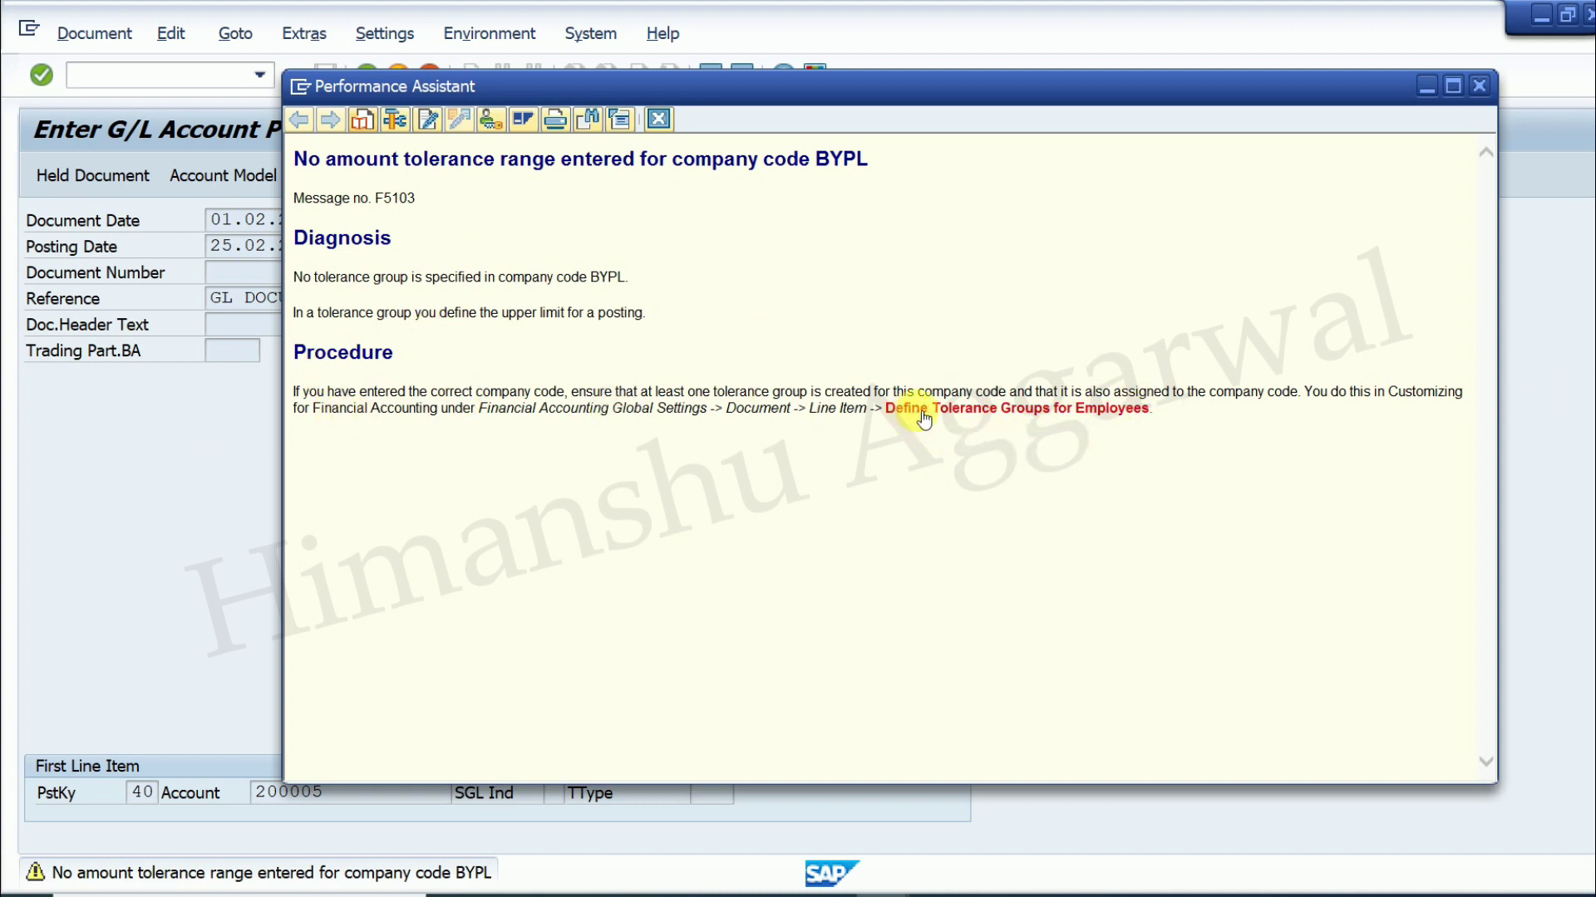
click(1061, 413)
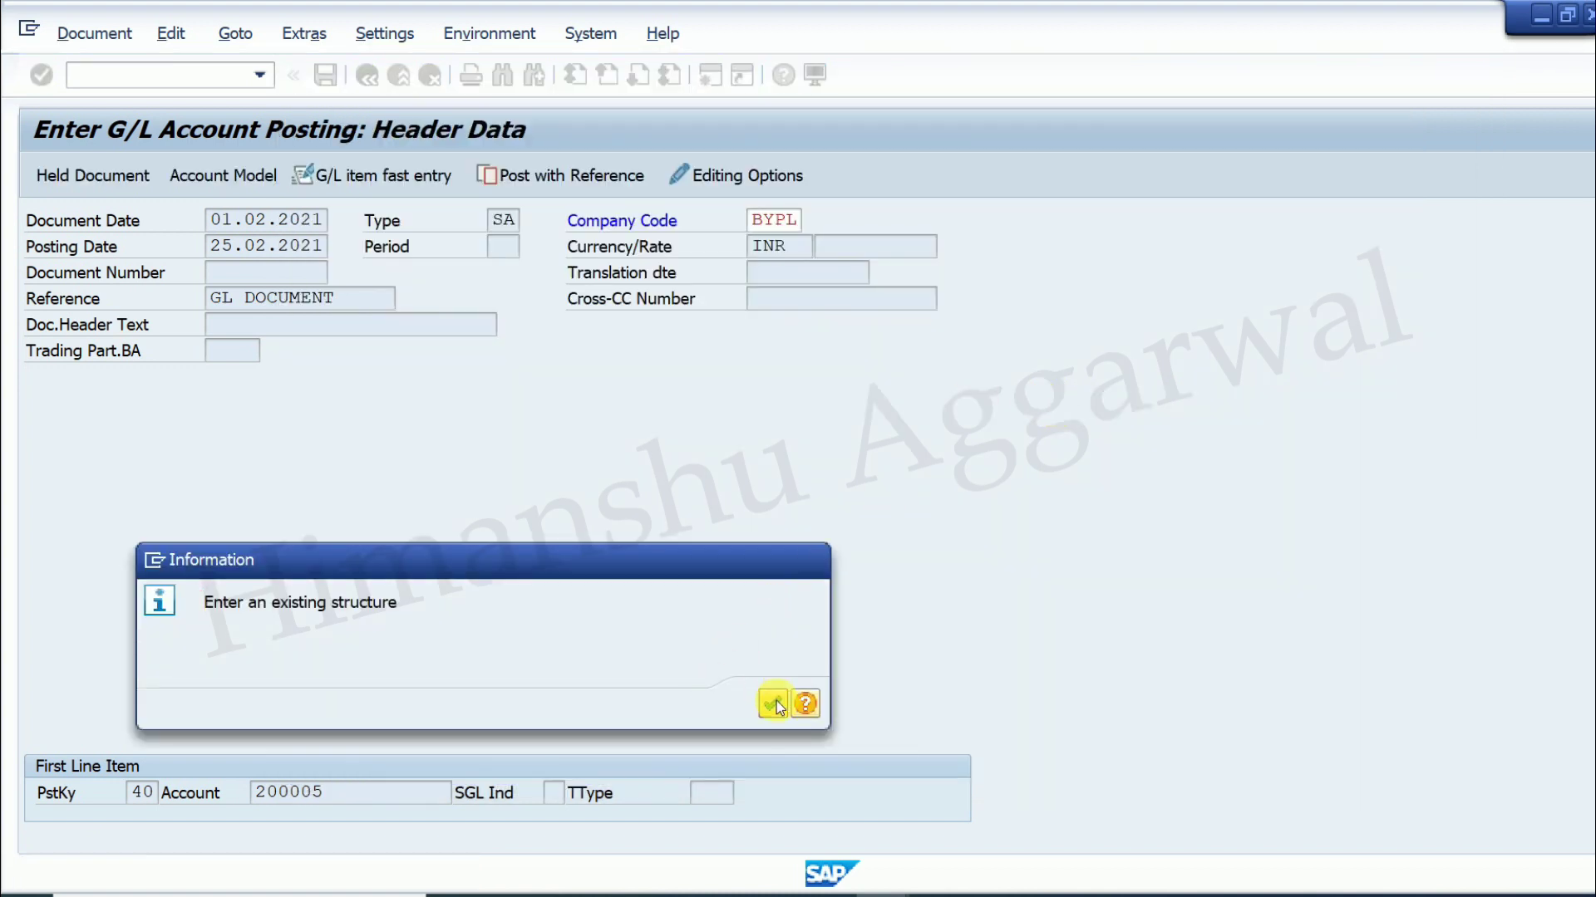
click(773, 704)
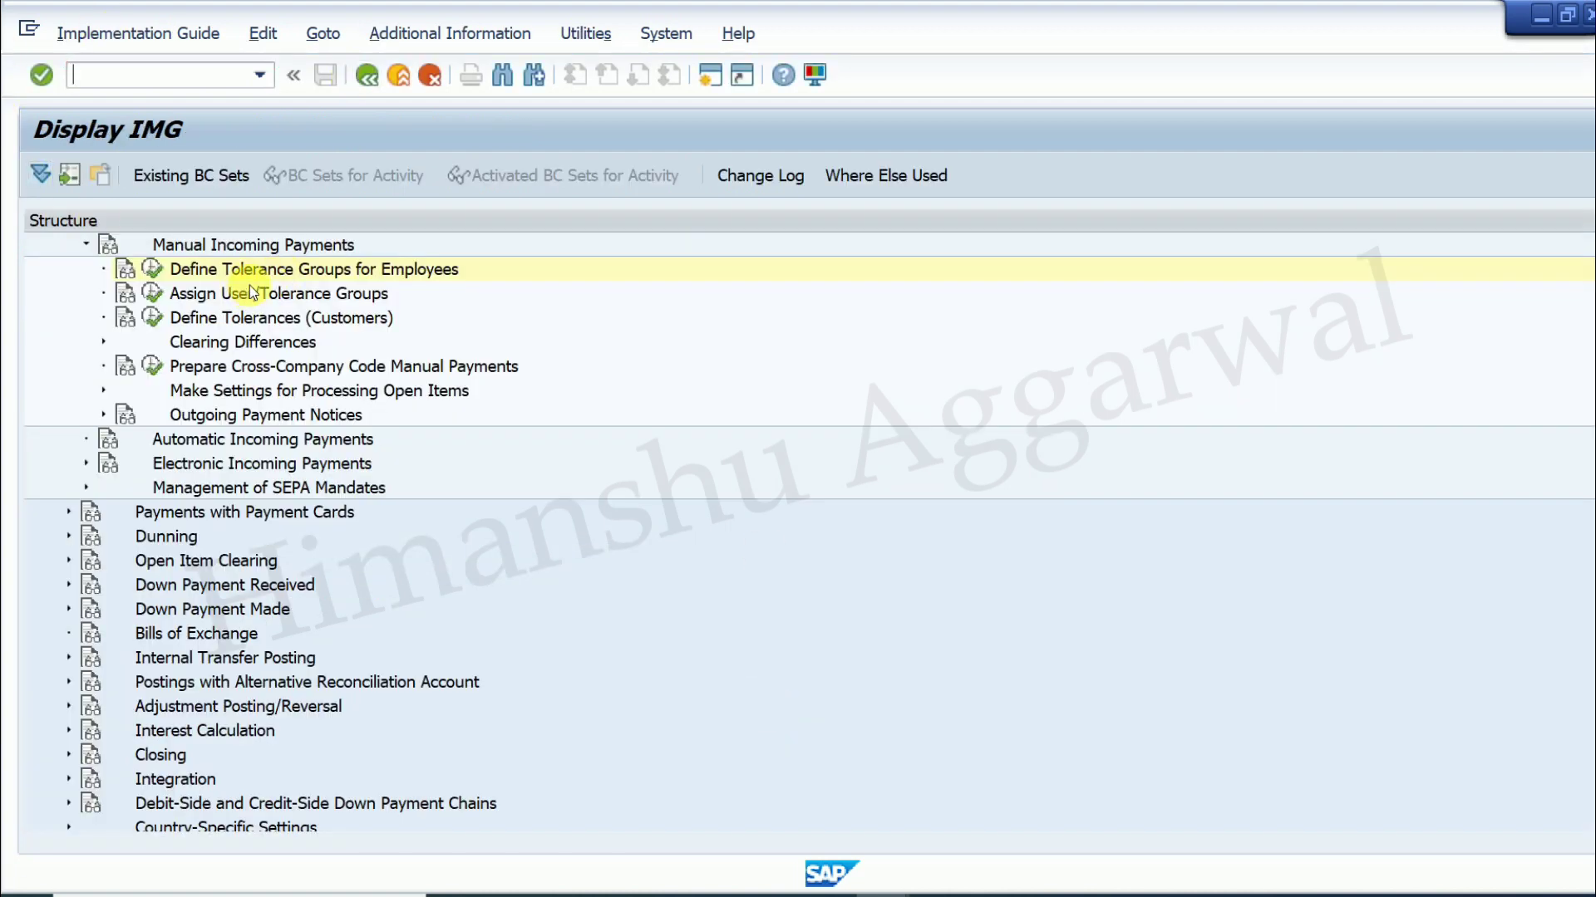
click(153, 270)
Step: Create a new employee tolerance group entry for company code BYPL with a blank group name
click(153, 176)
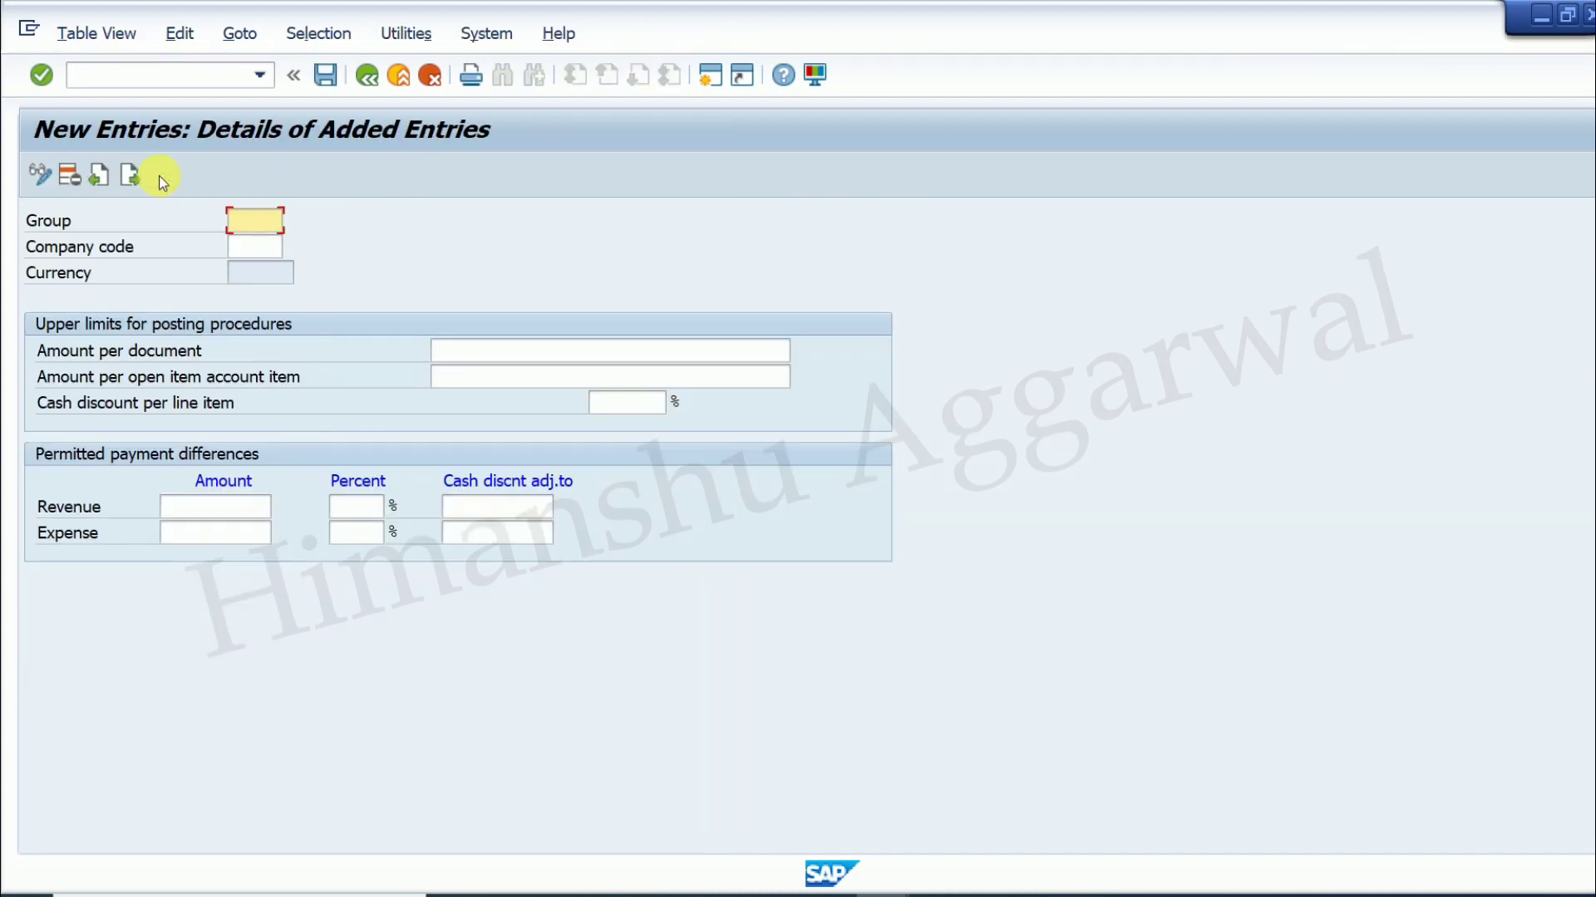
key(Tab)
text(by)
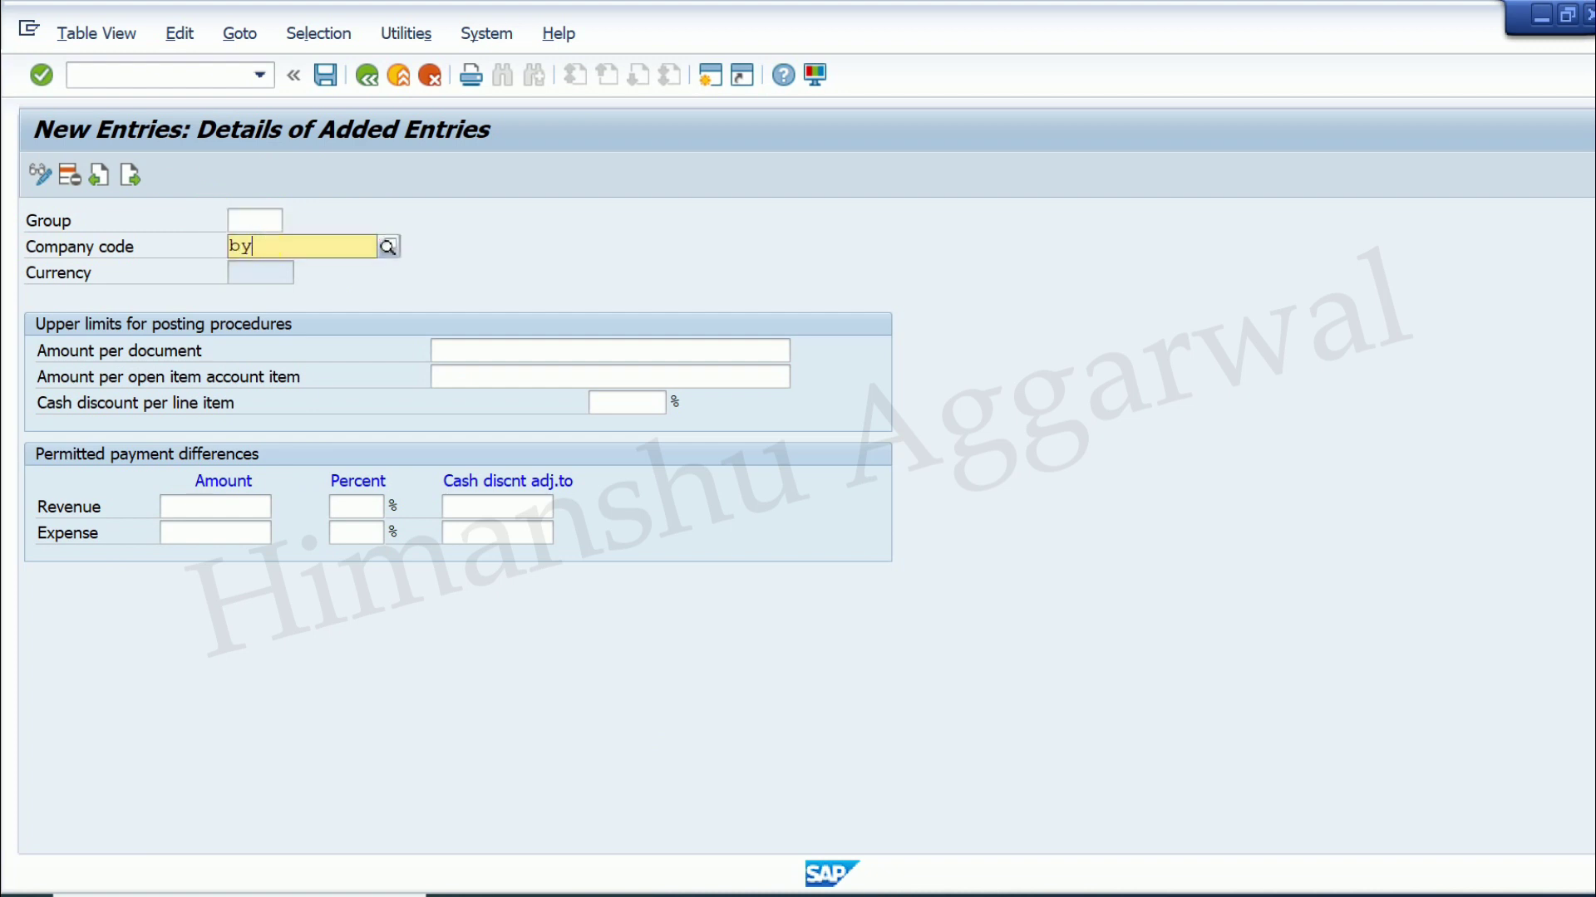
text(pl)
click(266, 290)
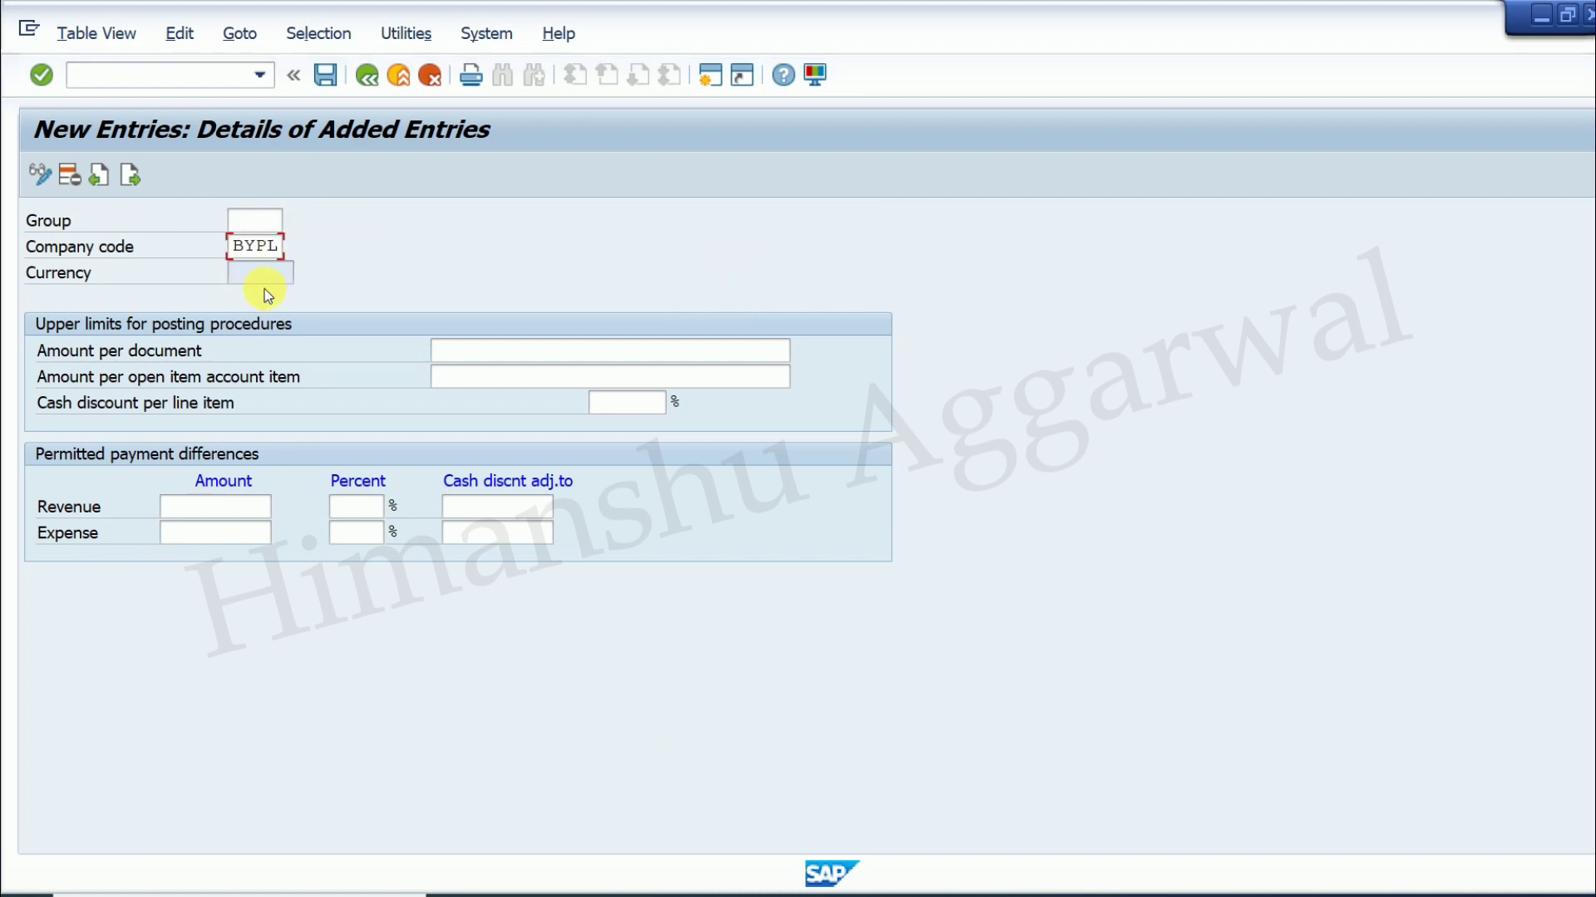
Step: Set the upper posting limits to 1500000 per document, 500000 per open item account item and 10% cash discount per line item
click(570, 353)
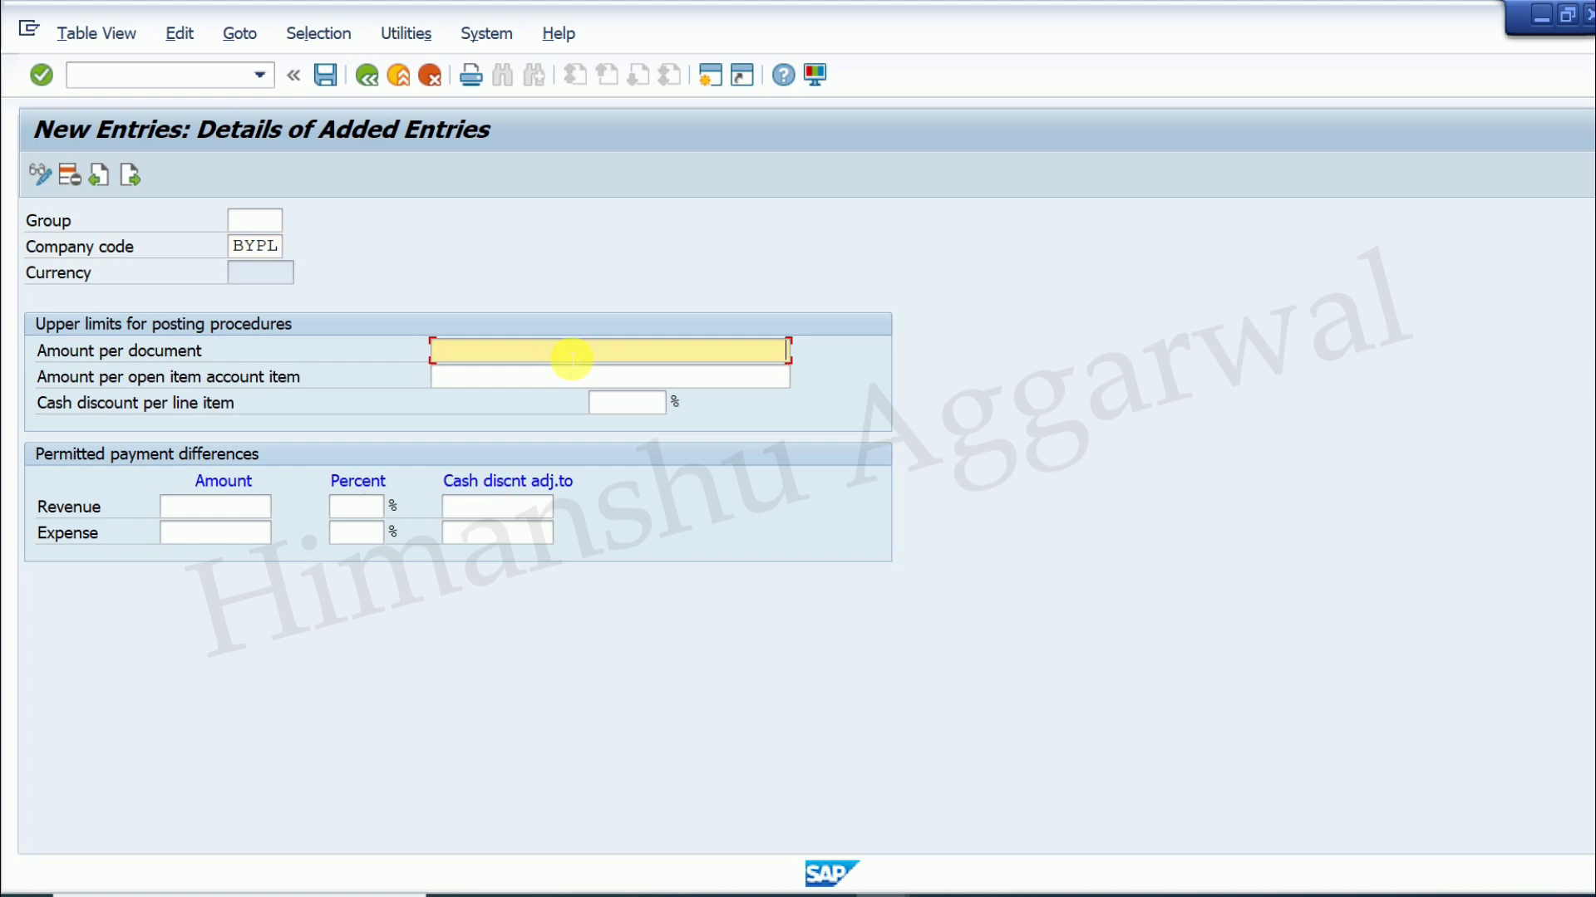
click(619, 370)
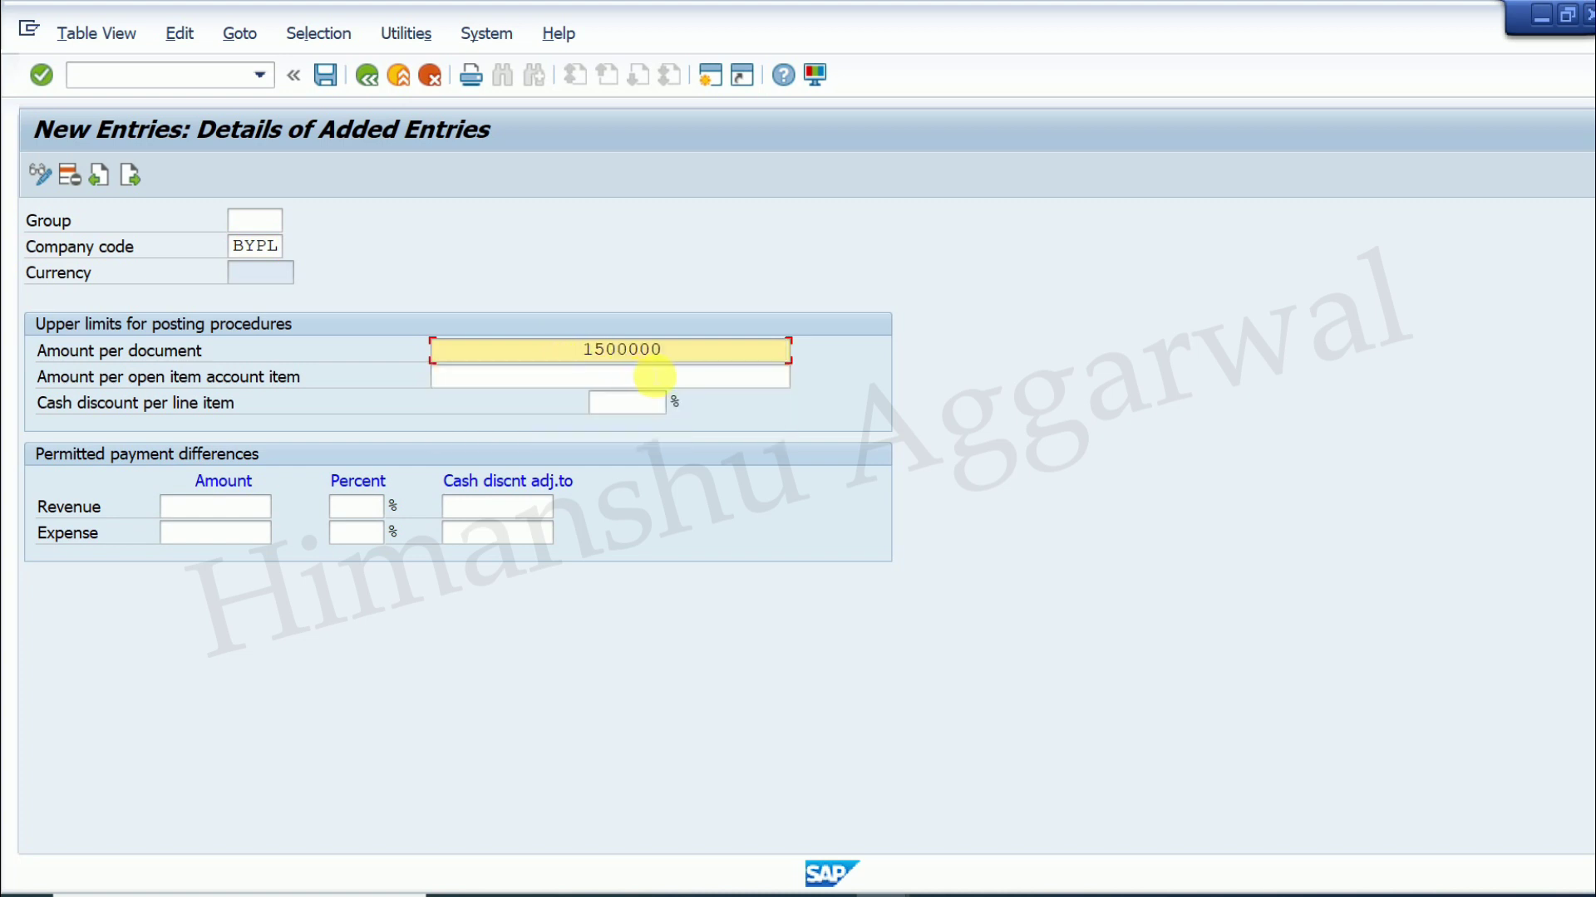
click(655, 378)
click(634, 401)
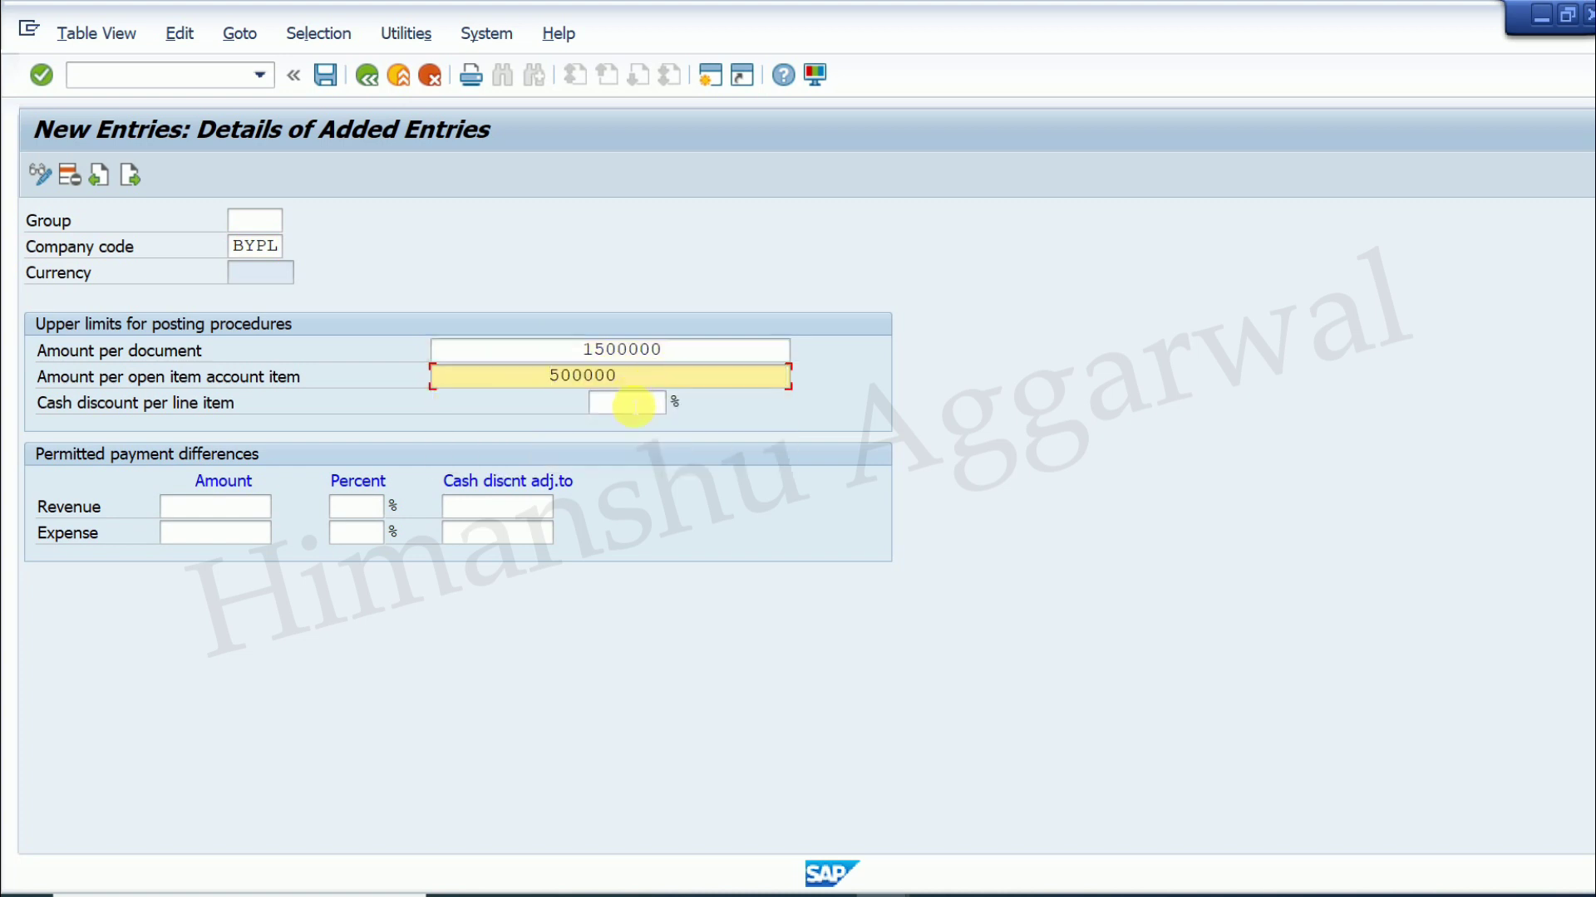
click(633, 404)
text(10)
key(Return)
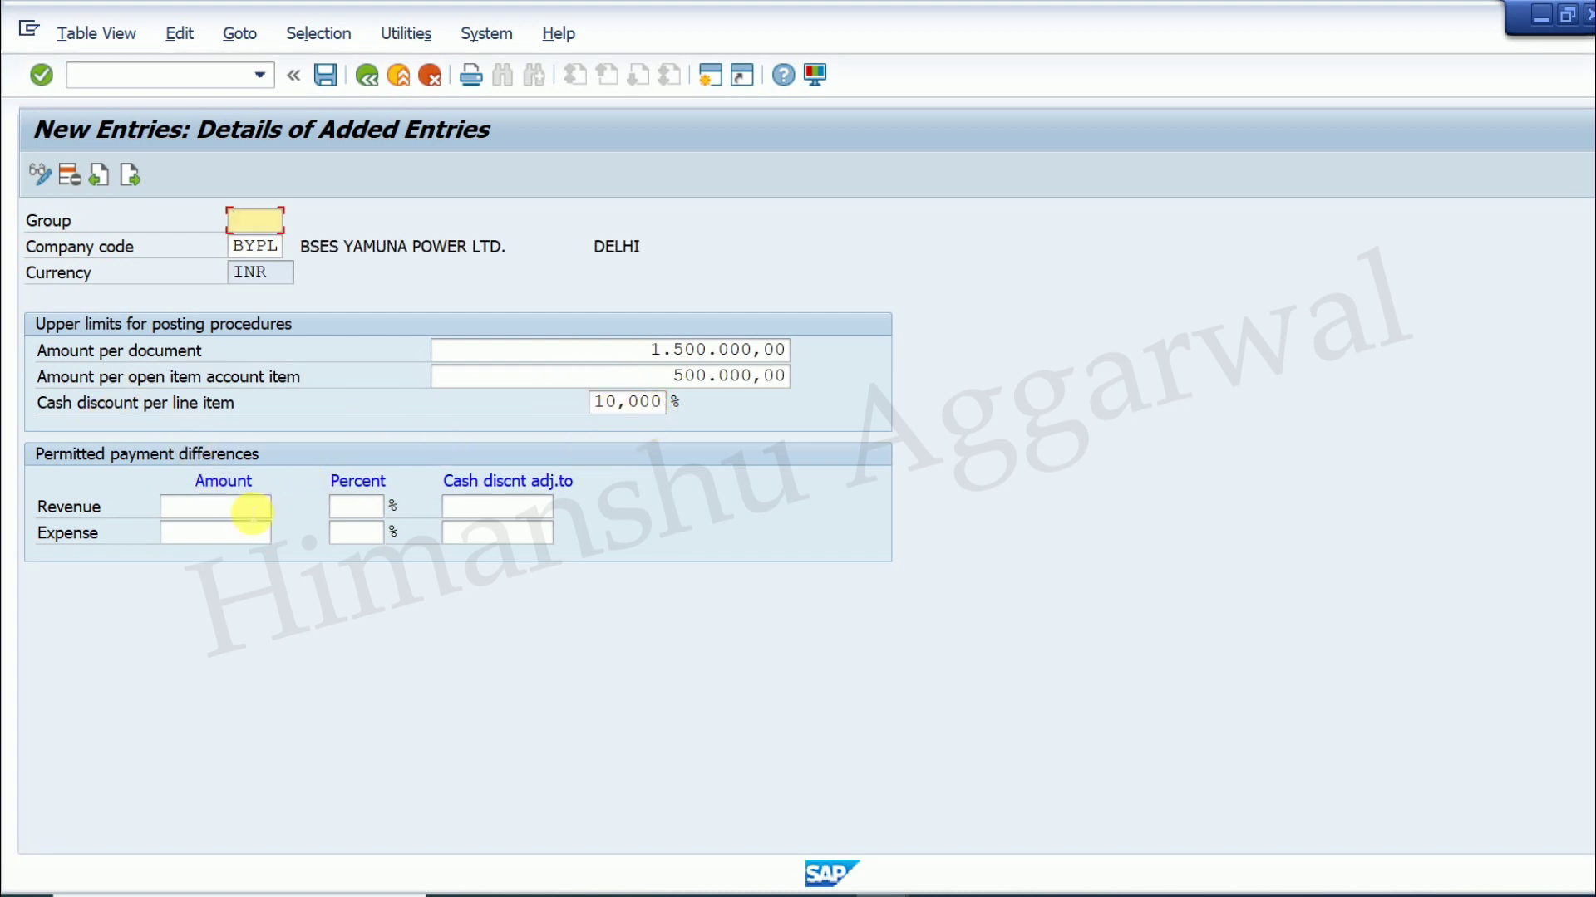
Step: Set the permitted payment differences to an amount of 100 and 10% for both revenue and expense, and save the tolerance group
click(251, 510)
text(100)
key(Tab)
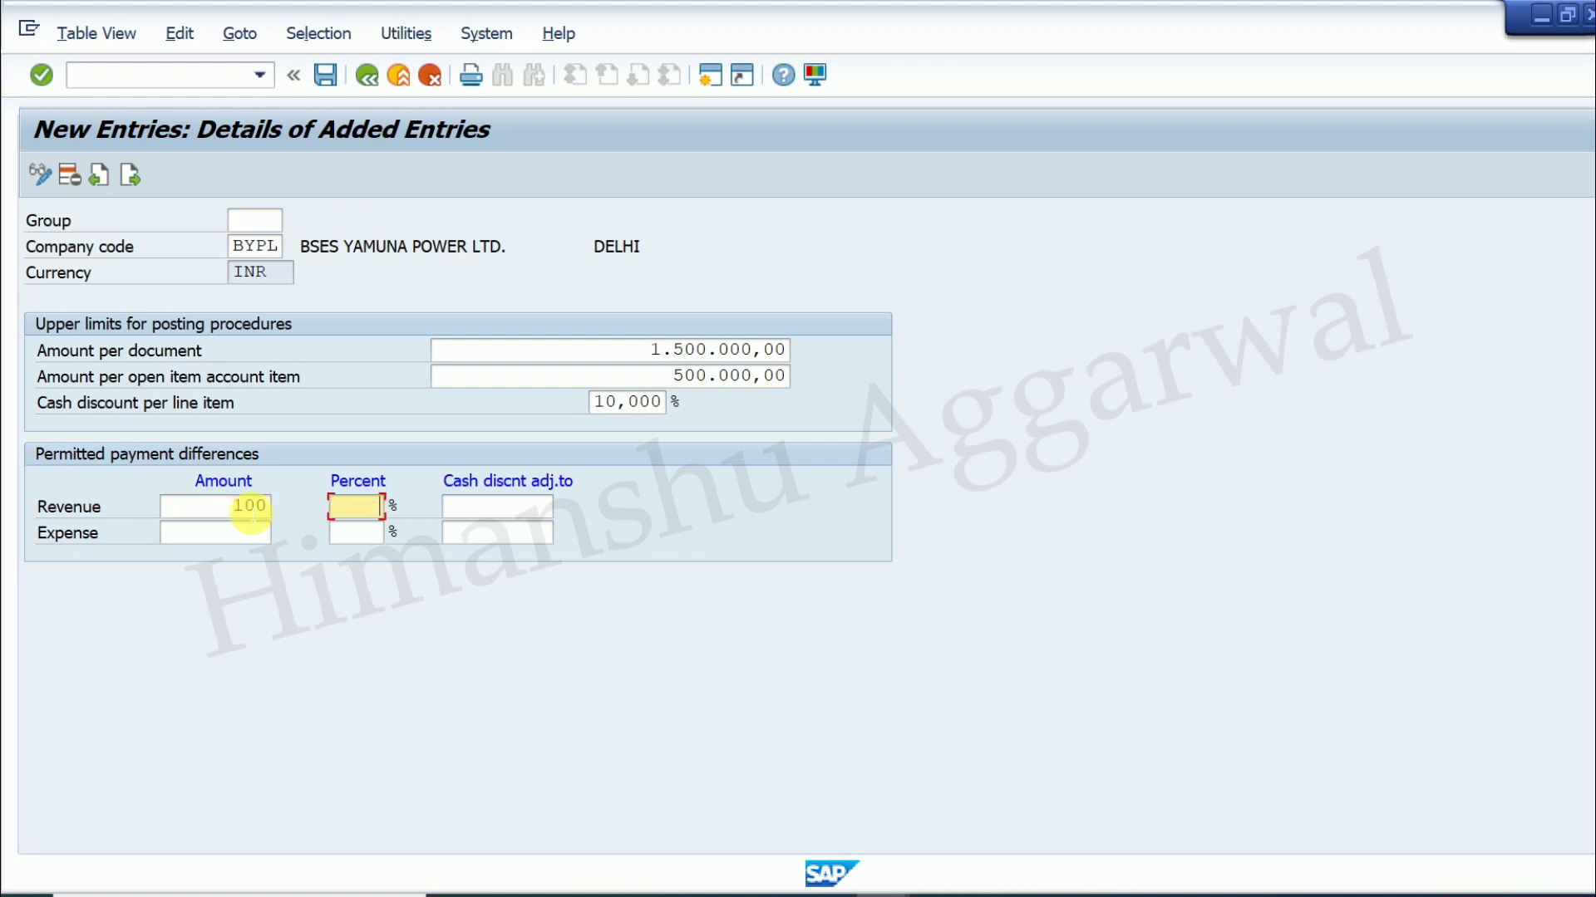
text(10)
key(Tab)
key(Tab)
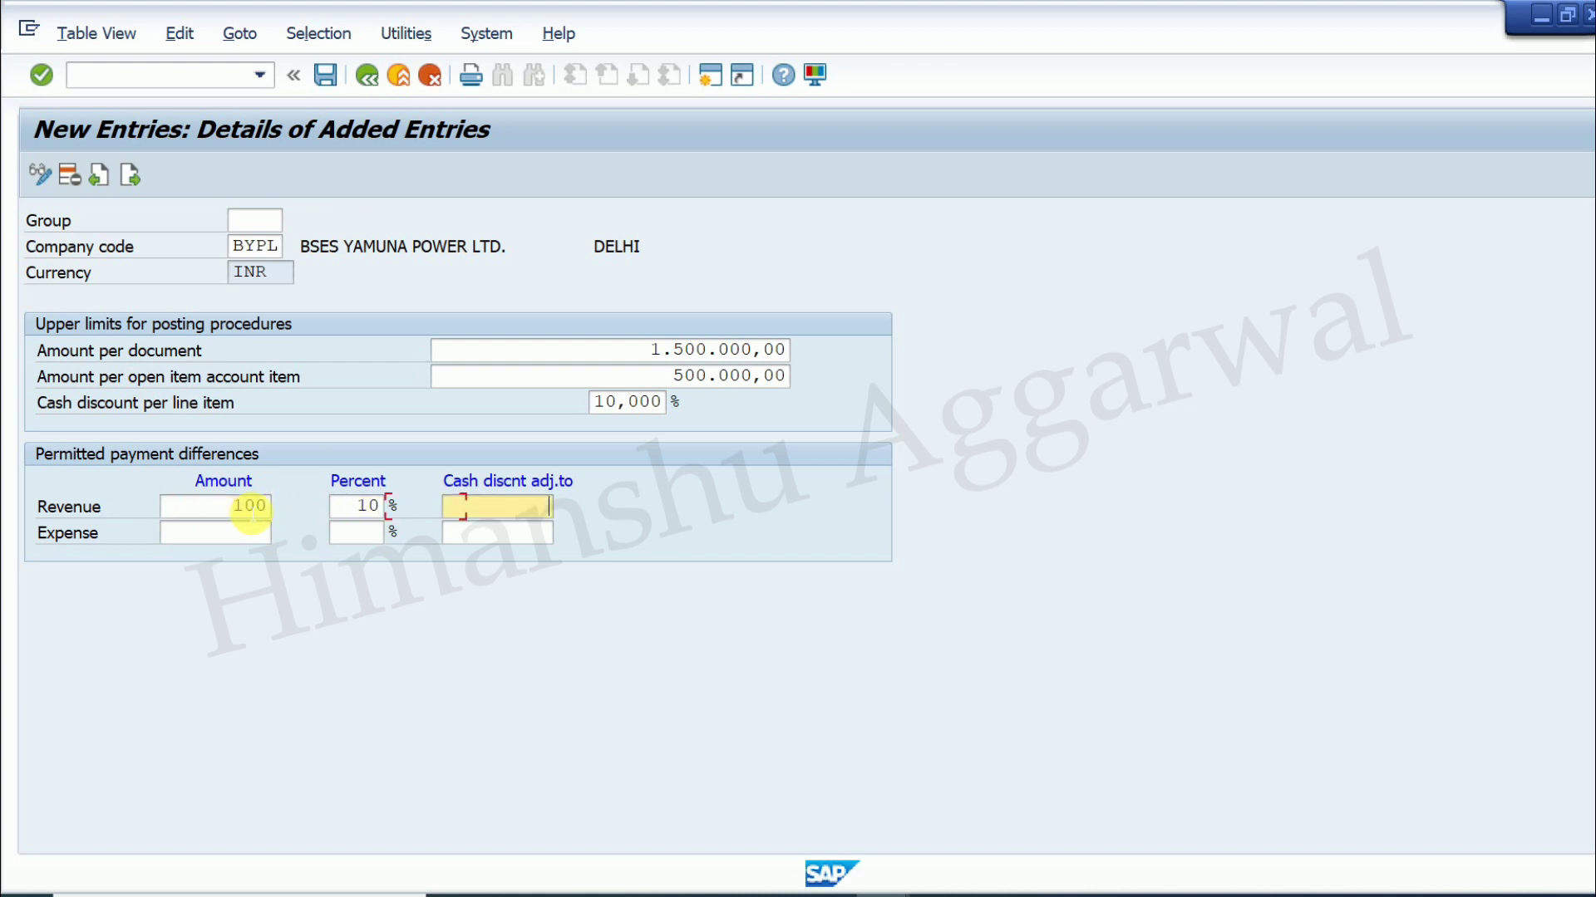
text(100)
key(Tab)
text(10)
key(Return)
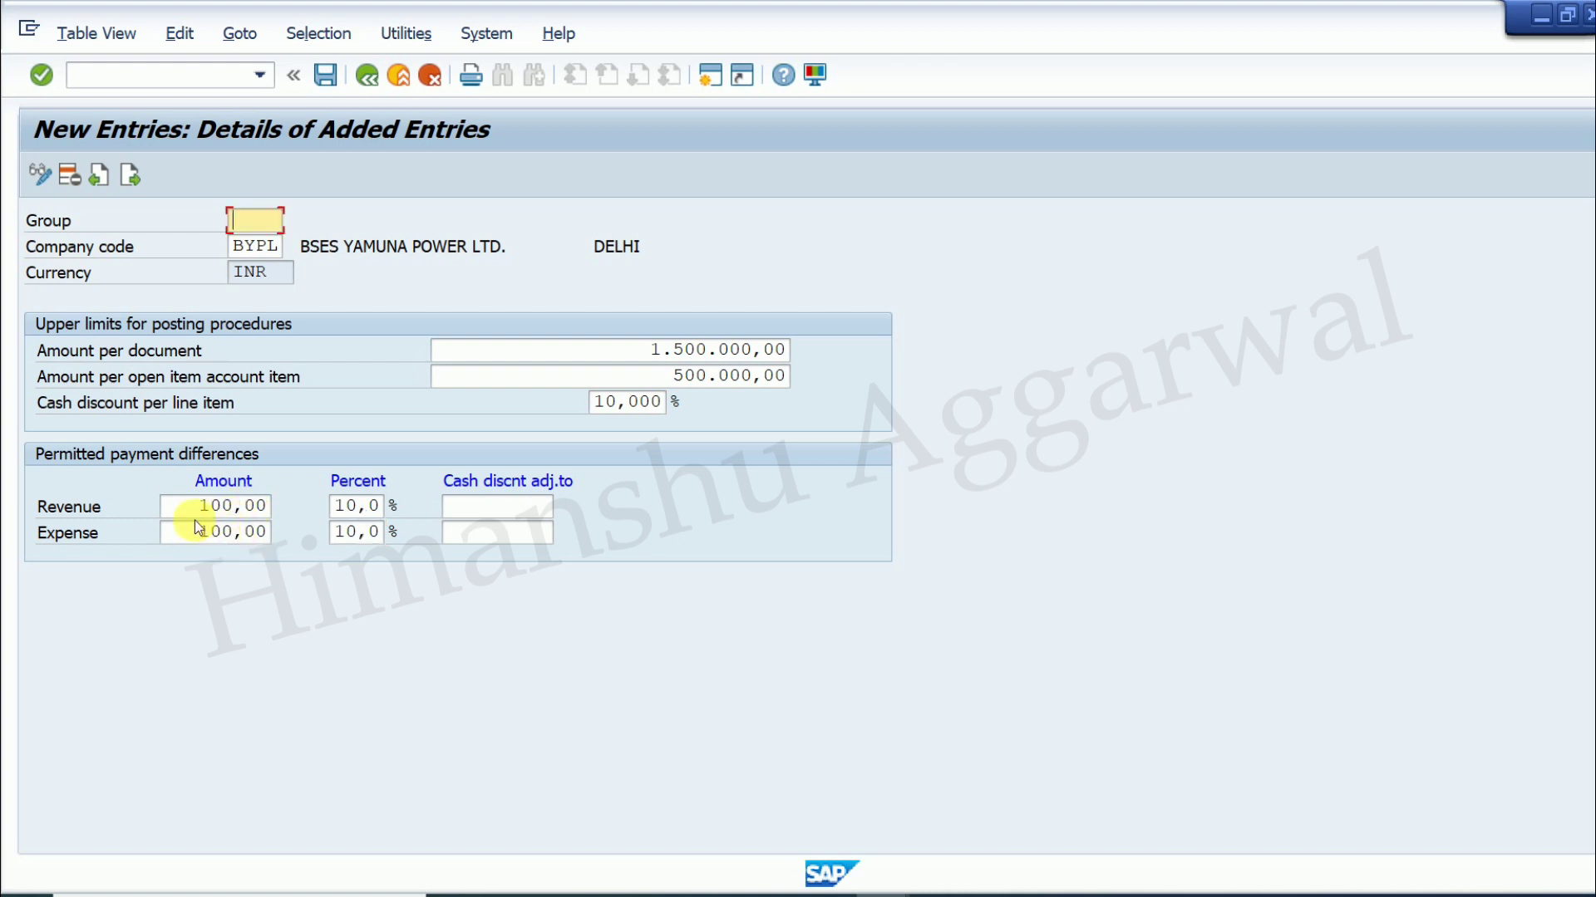
click(326, 76)
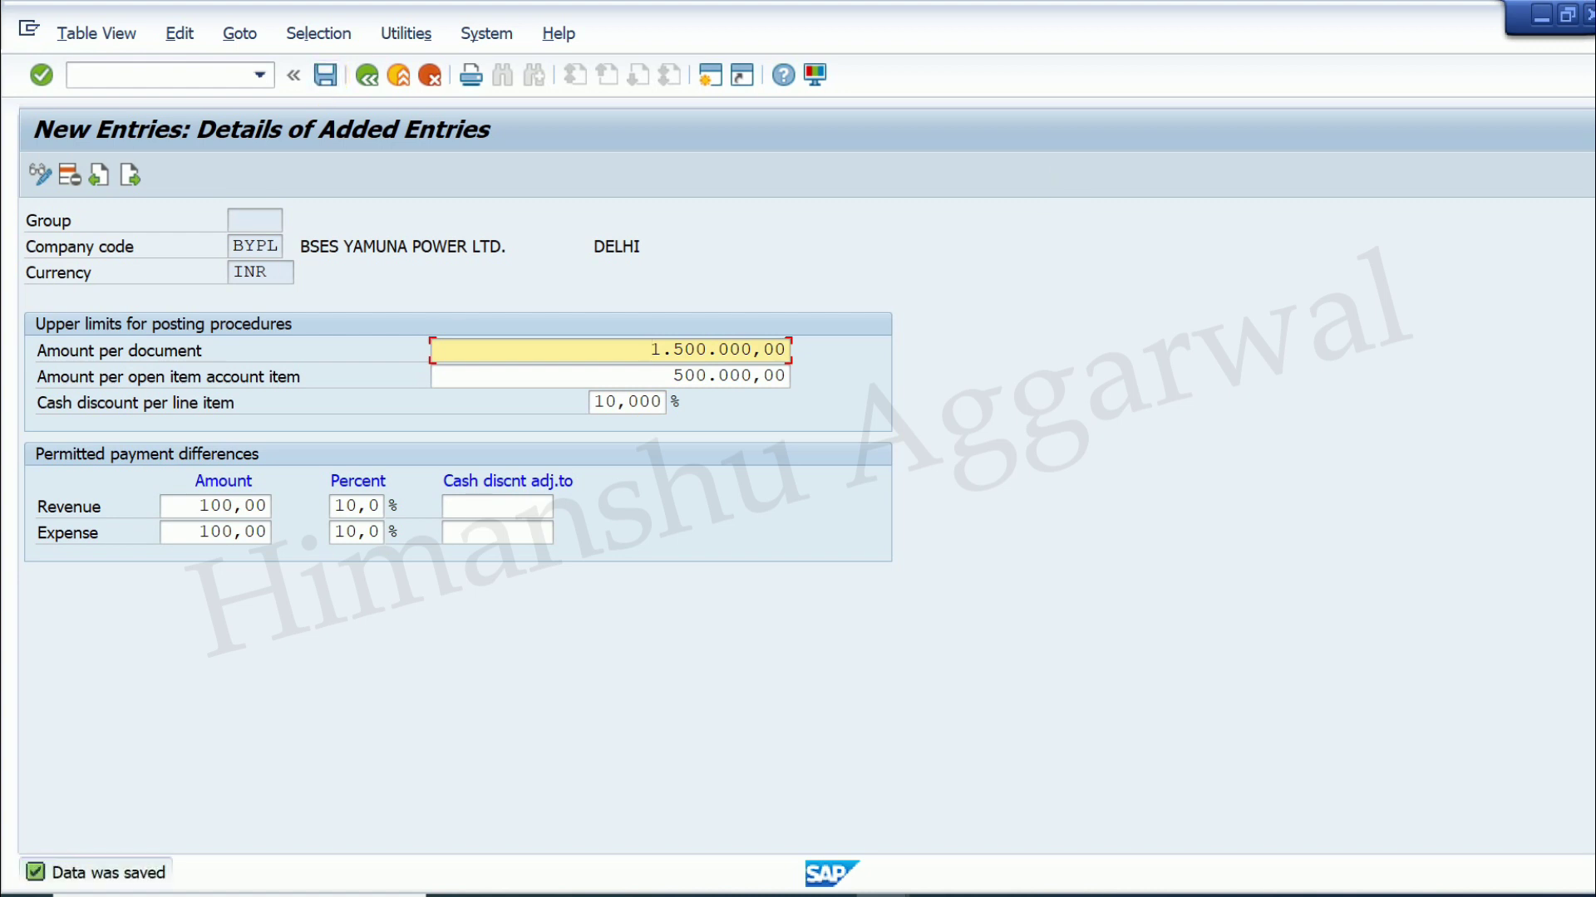
Step: Leave the tolerance group customizing, close the warning's long text and continue to the first G/L account item
click(1588, 17)
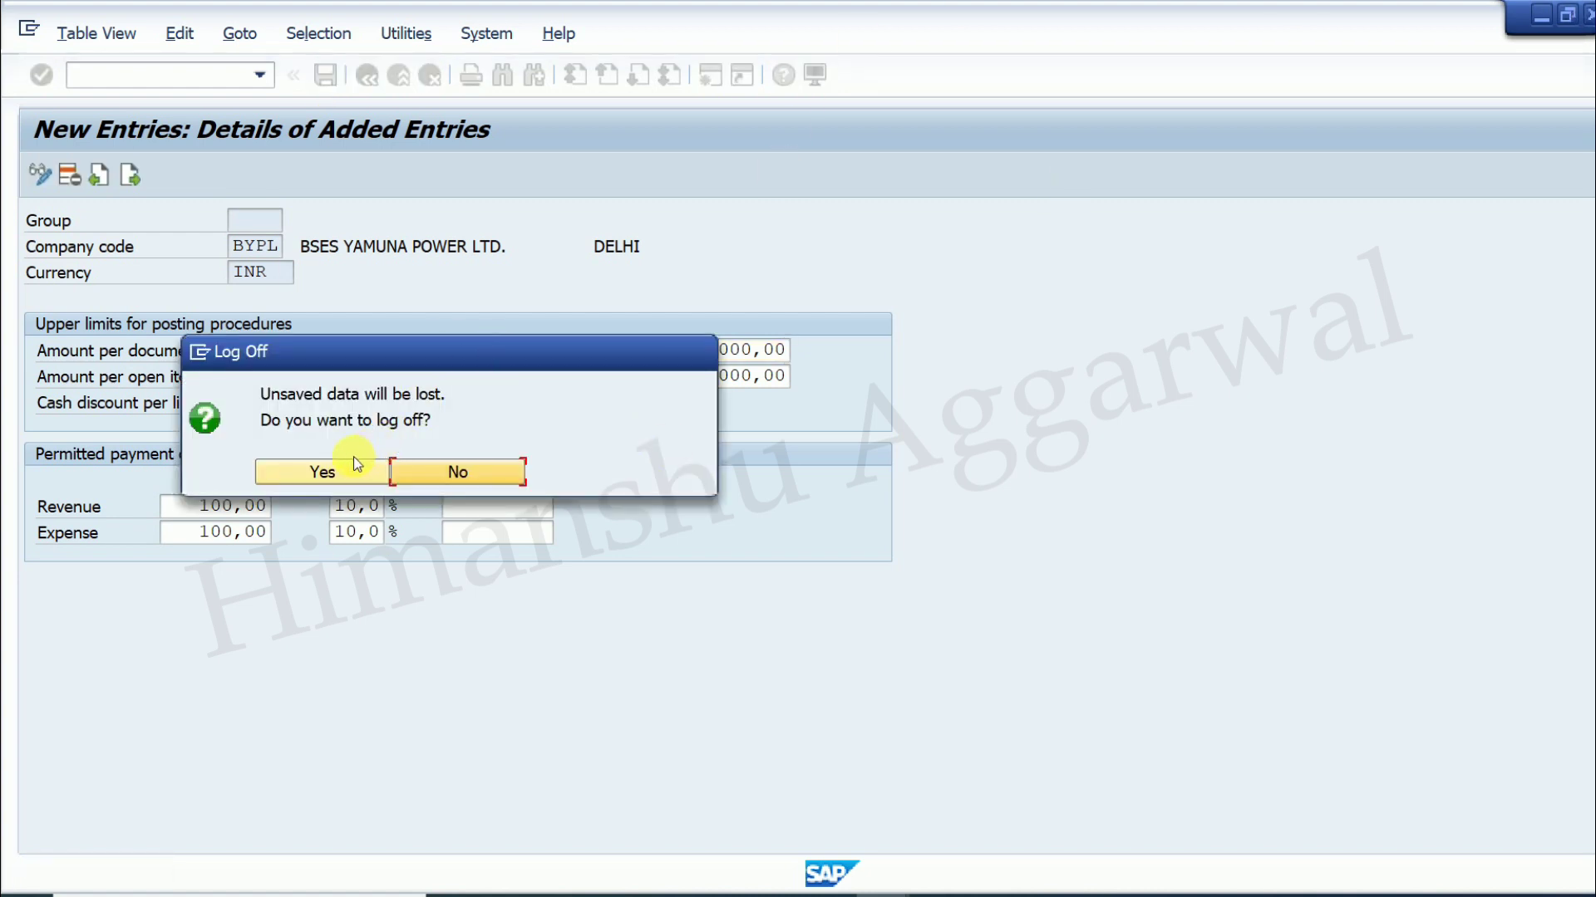
click(489, 471)
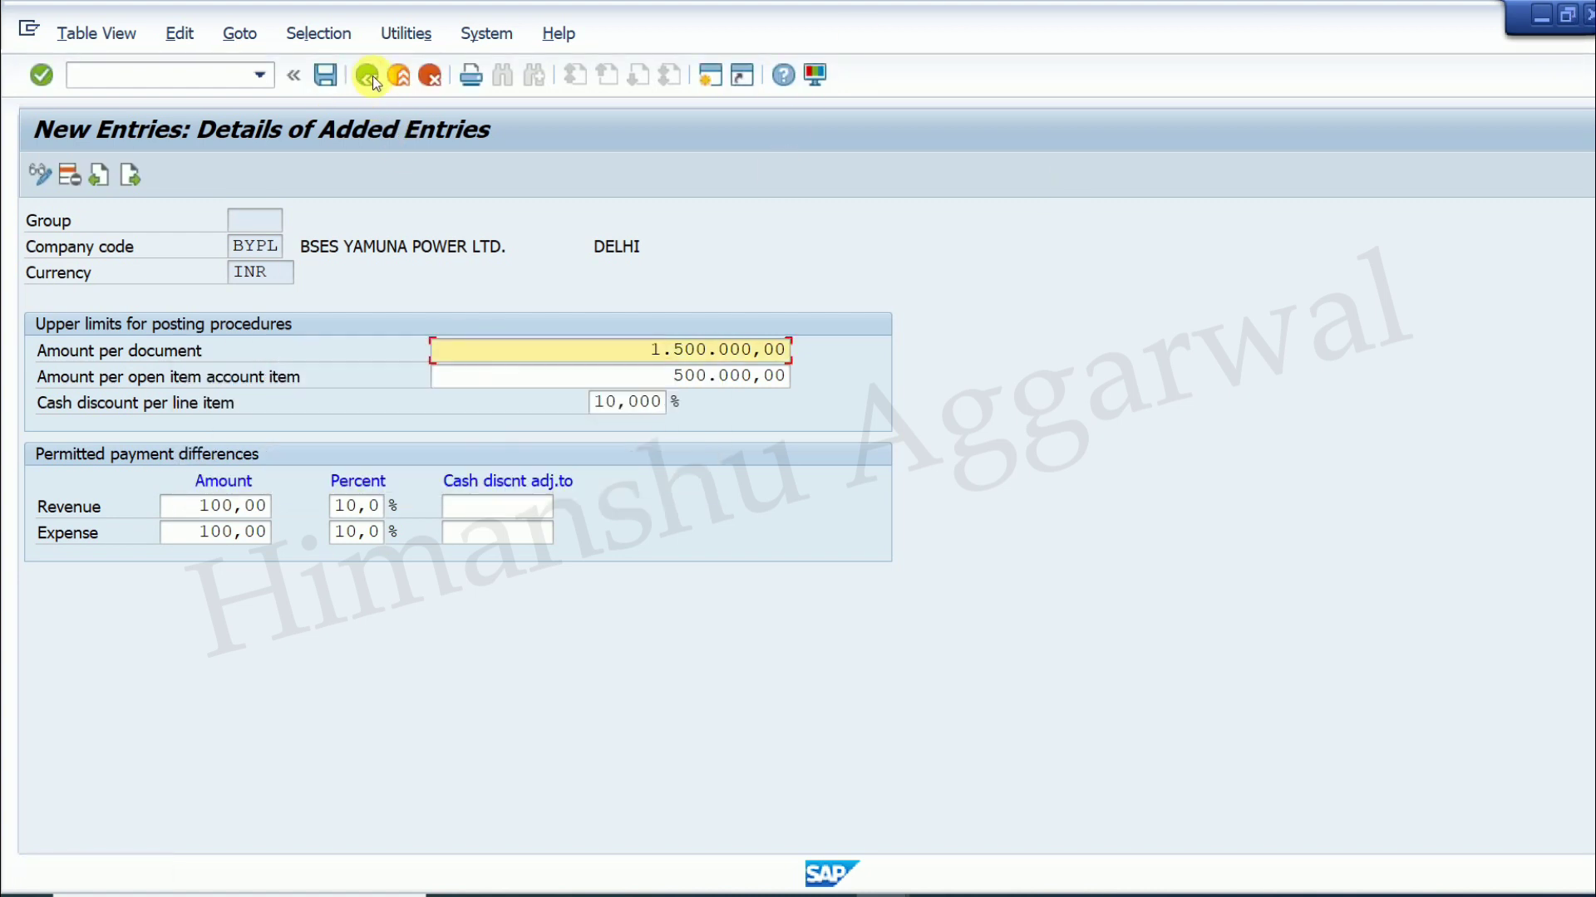
click(368, 76)
click(372, 75)
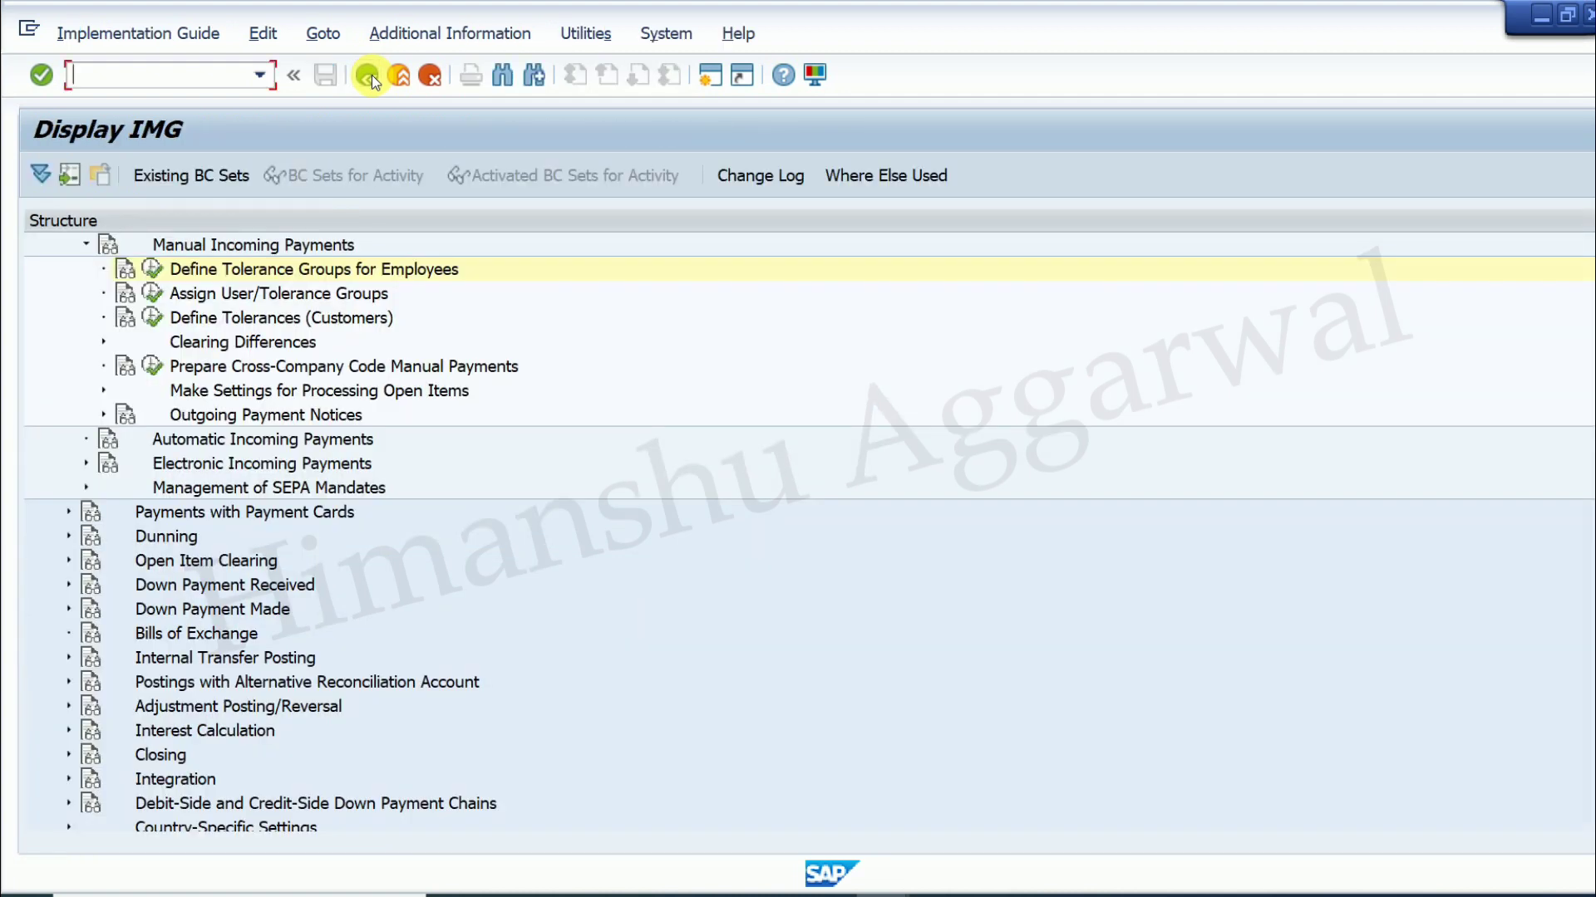
click(371, 75)
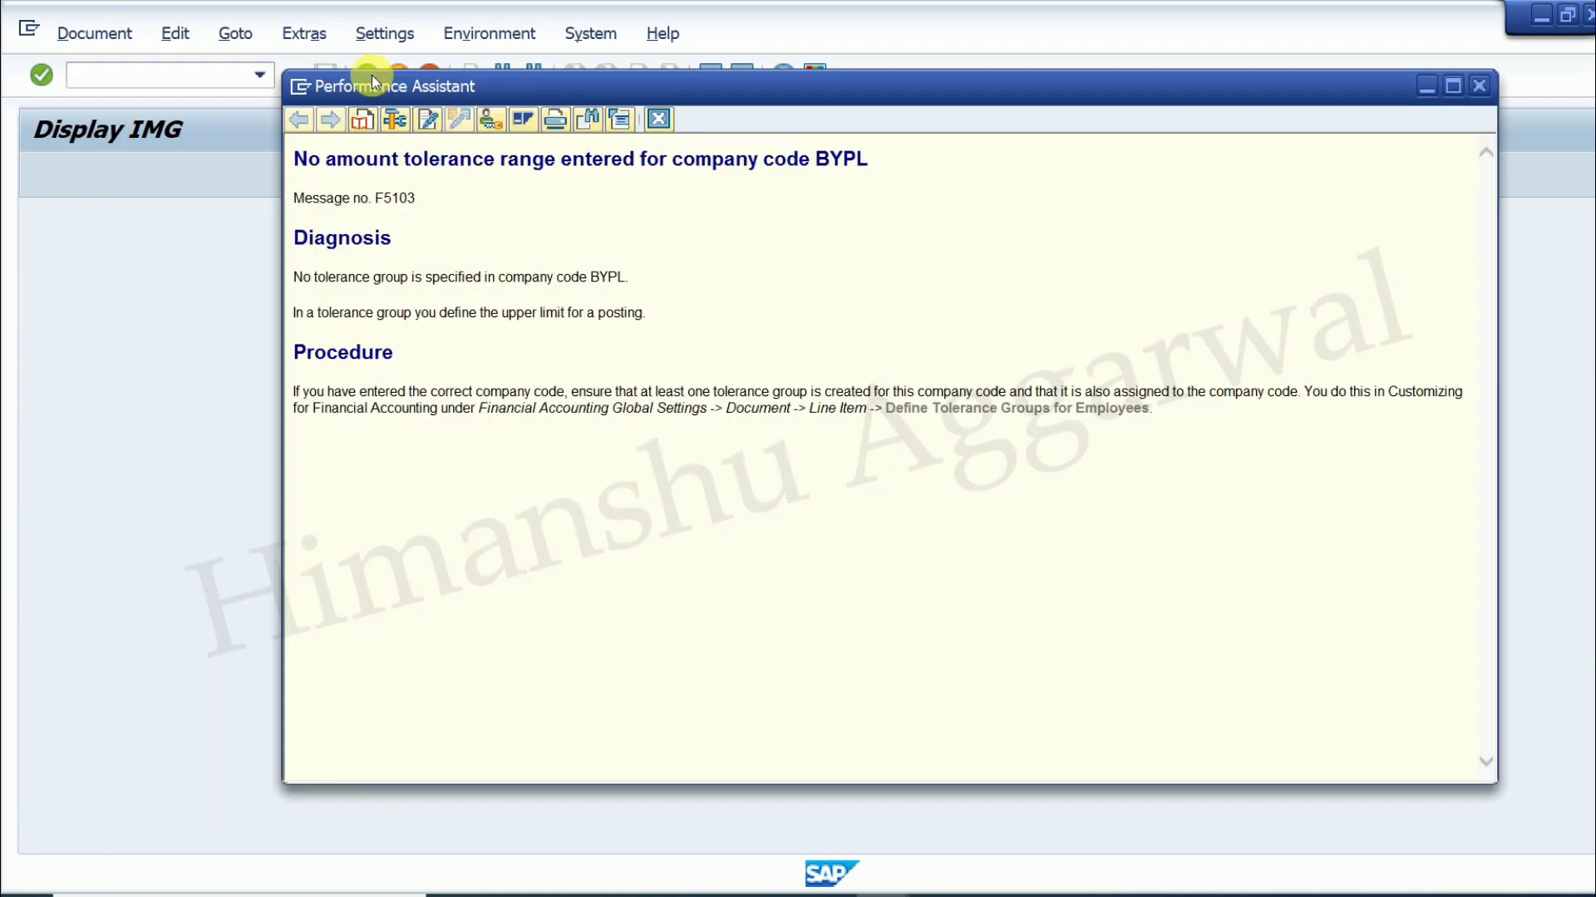
click(1480, 85)
key(Return)
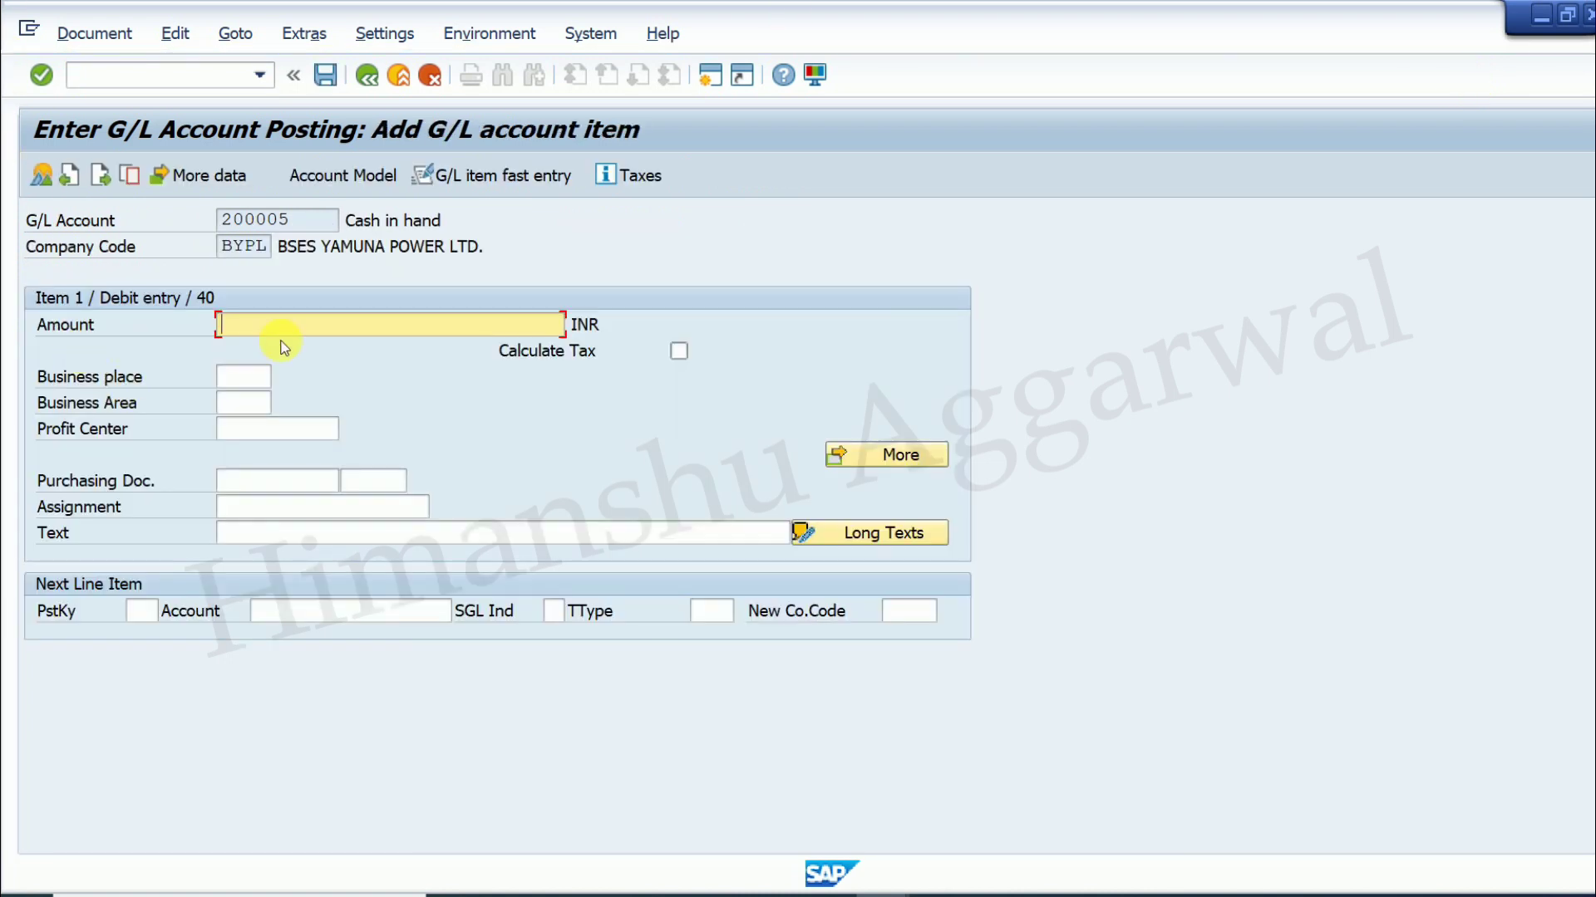
Step: Enter 500000 for the Cash in hand debit item and add a credit item with posting key 50 on Share Capital account 100000
text(500000)
click(241, 404)
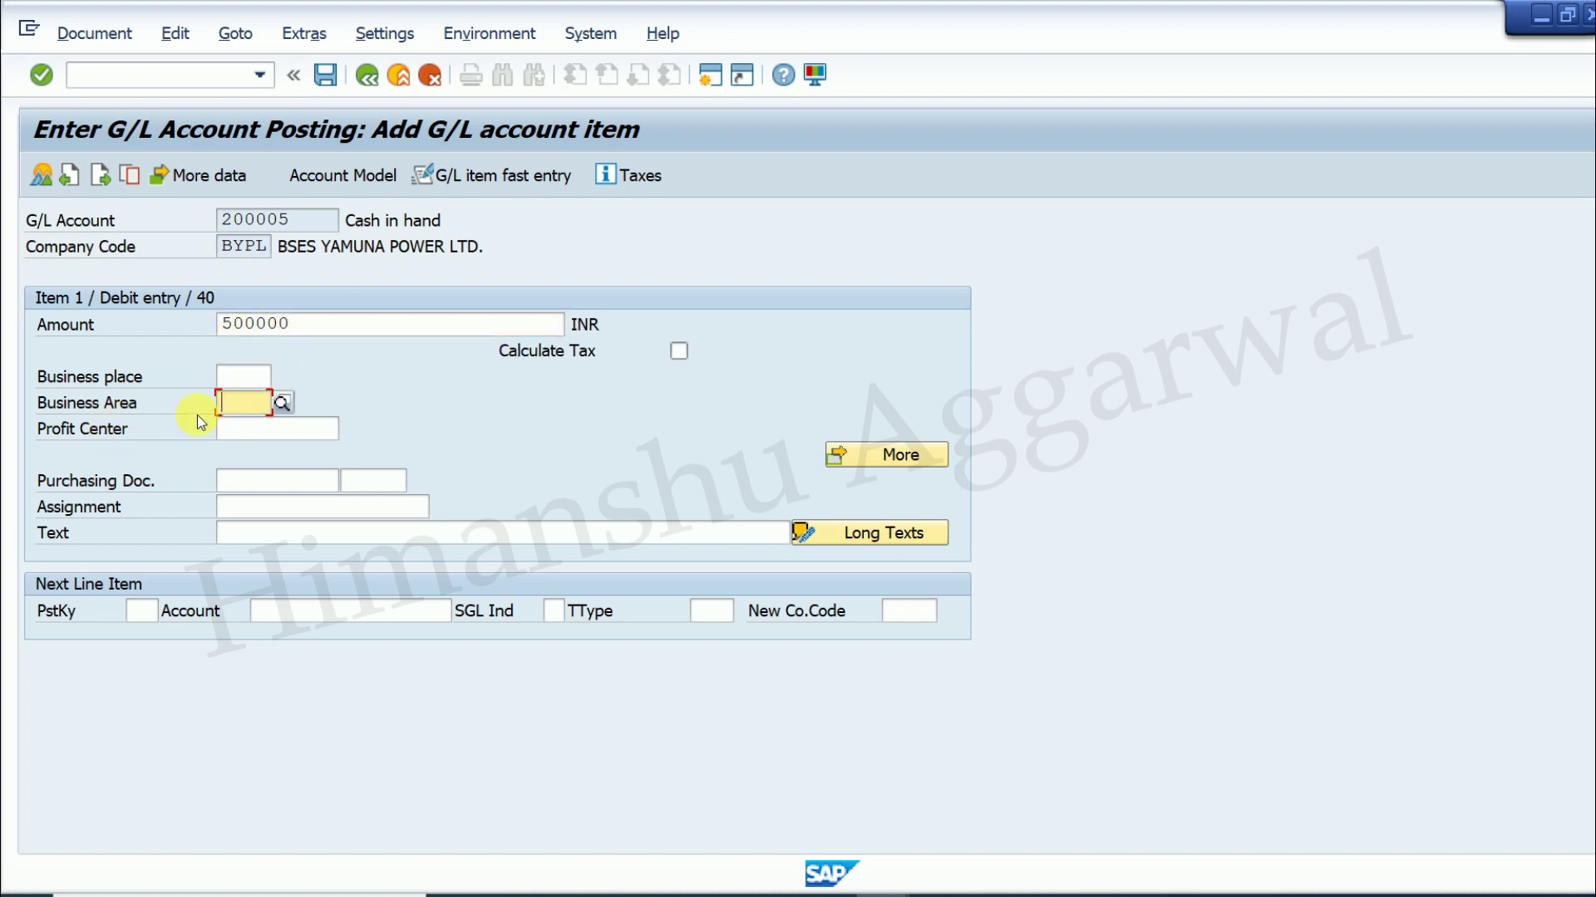
click(143, 612)
text(50)
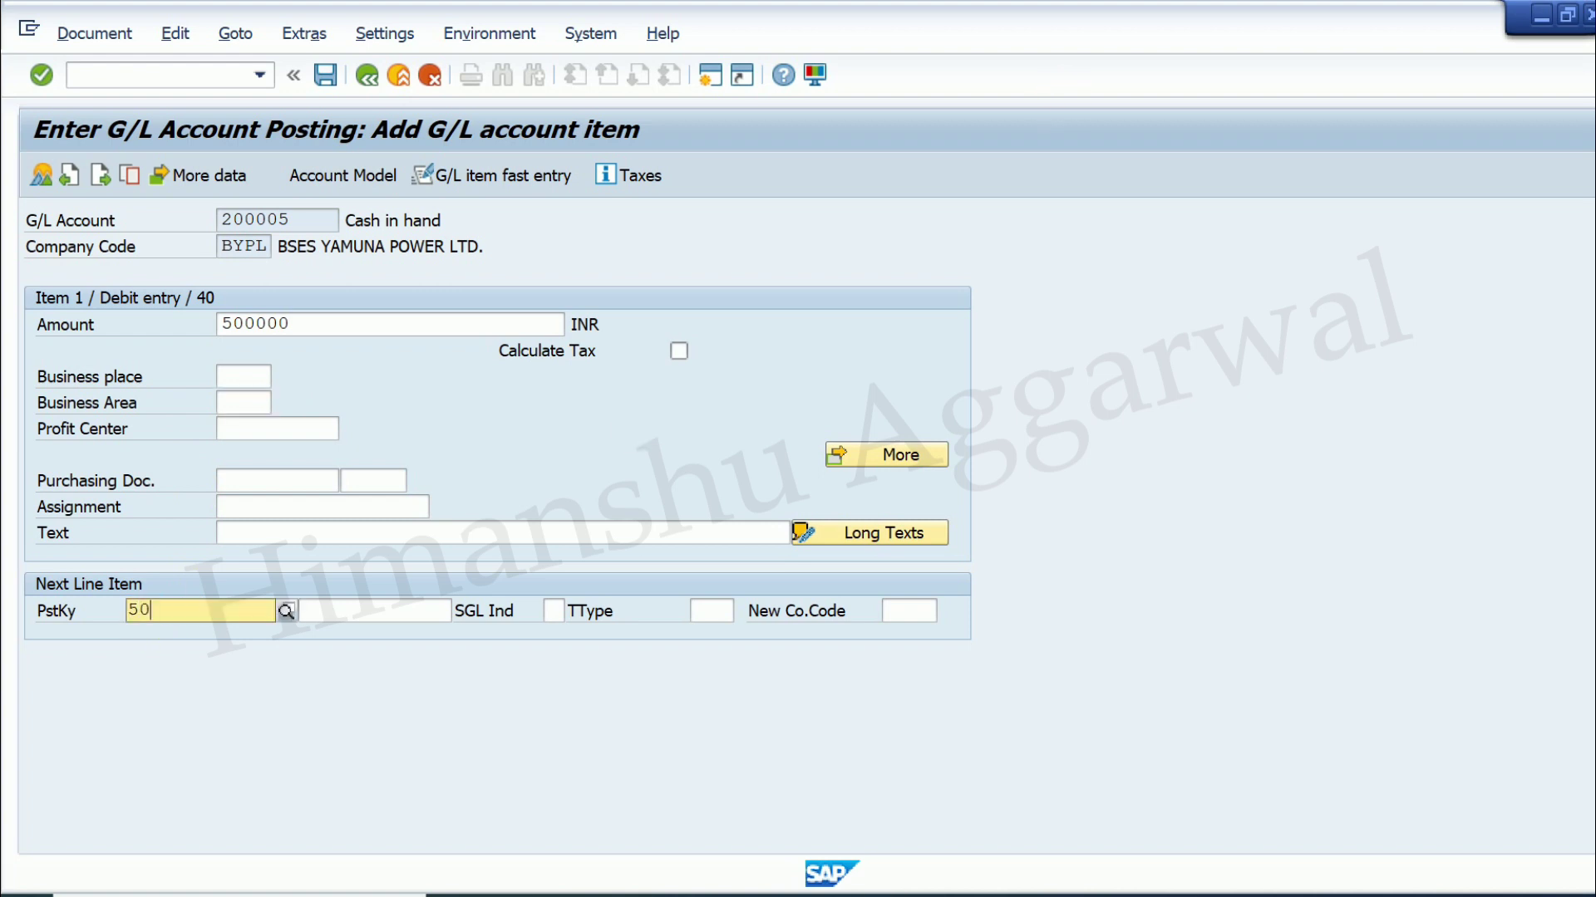
click(357, 609)
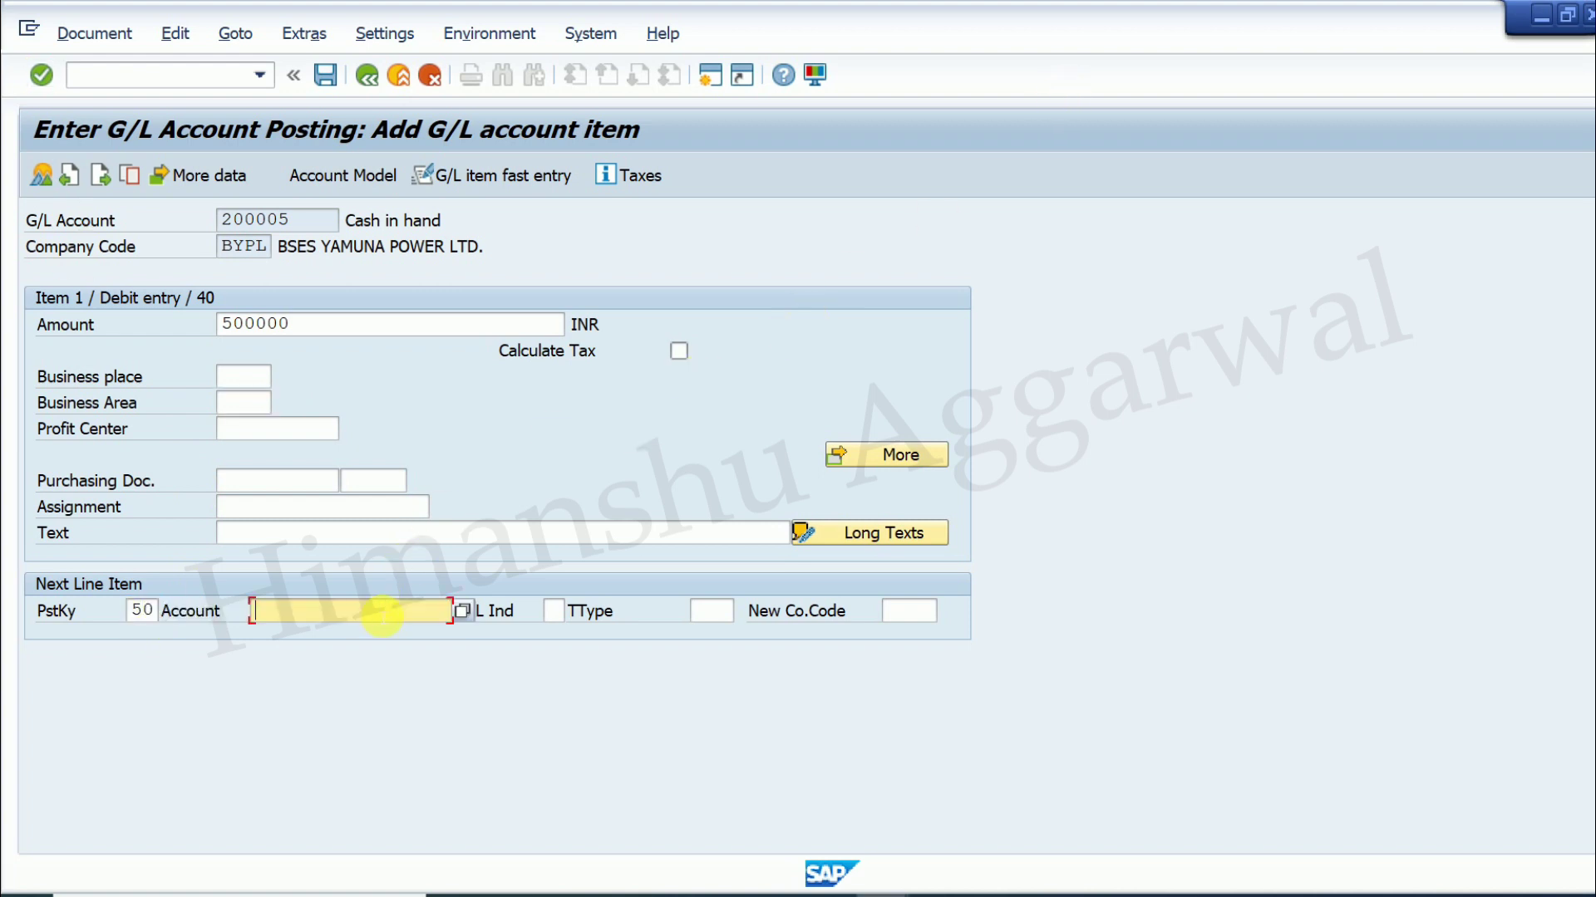
click(462, 611)
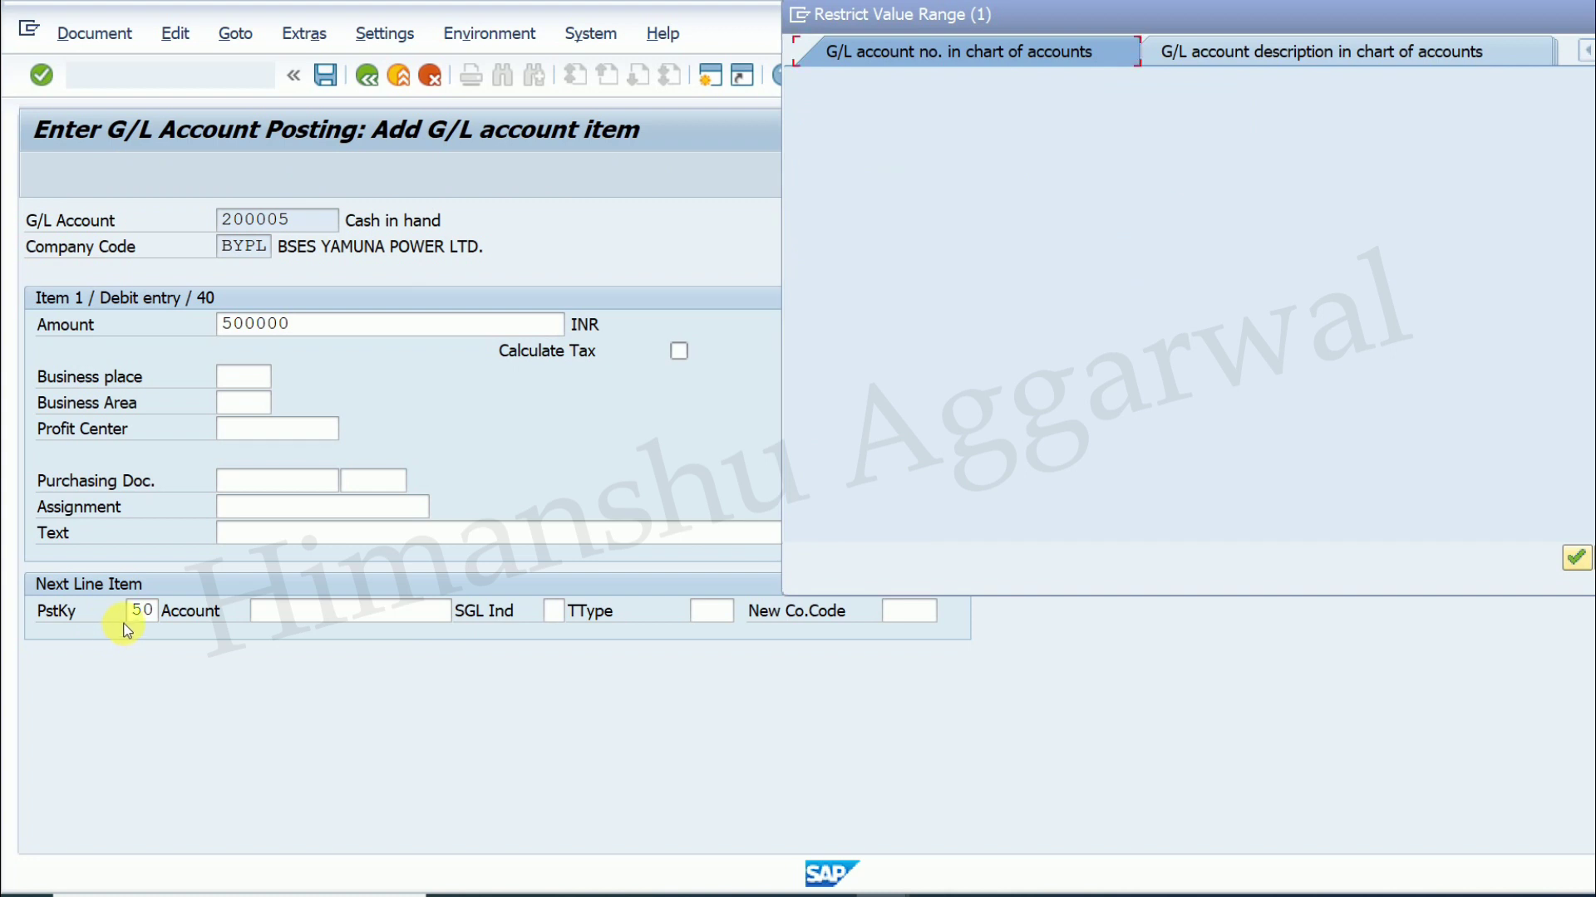
click(1583, 562)
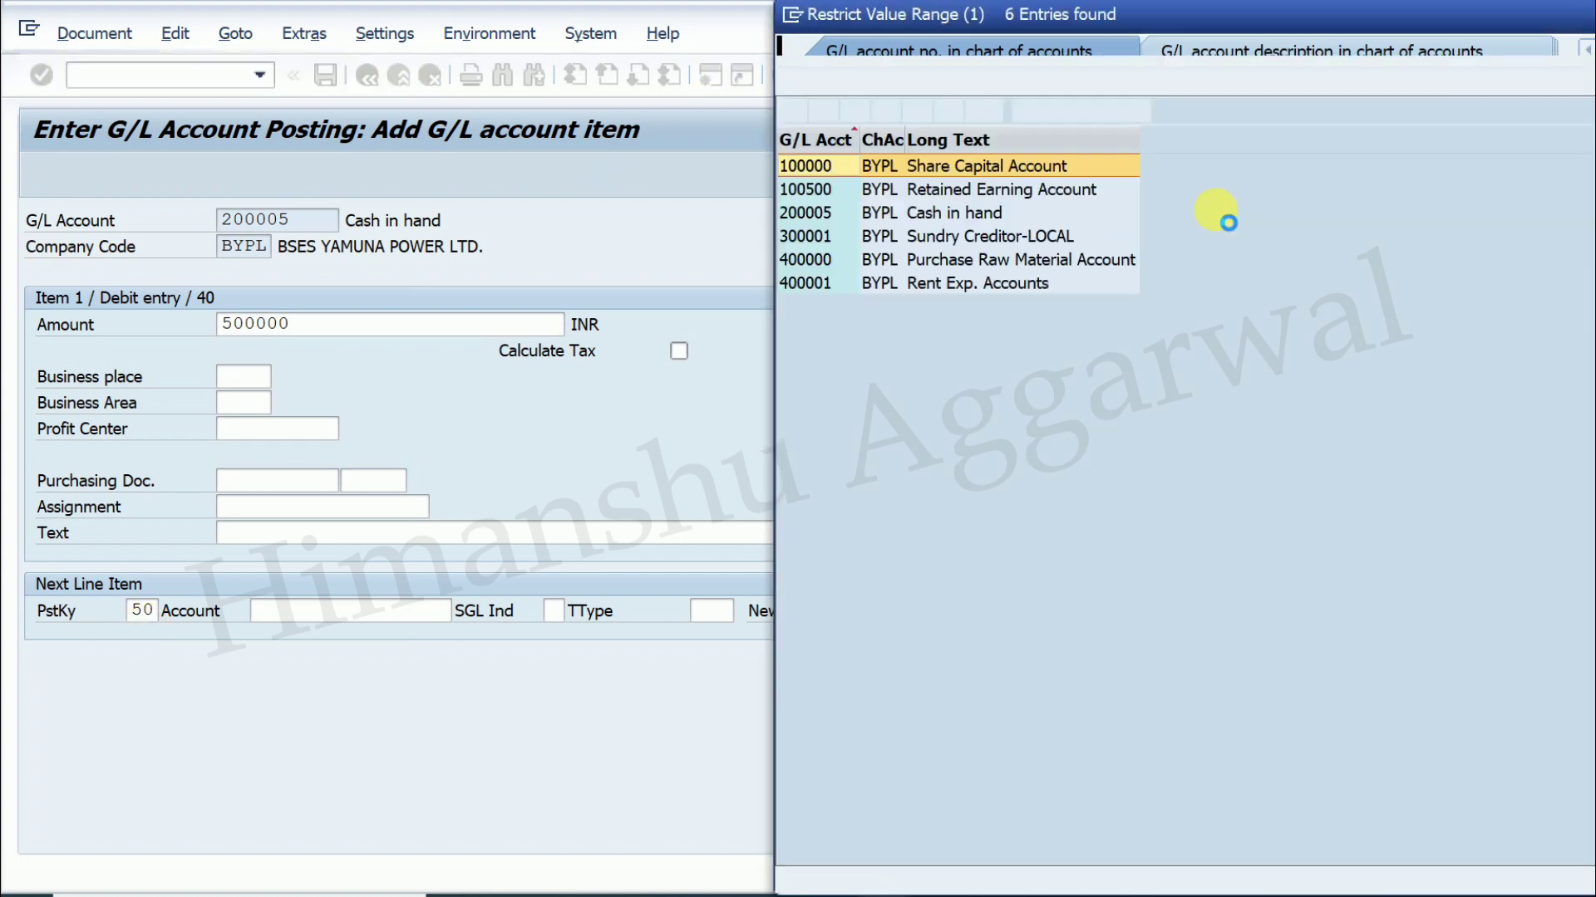
double_click(959, 183)
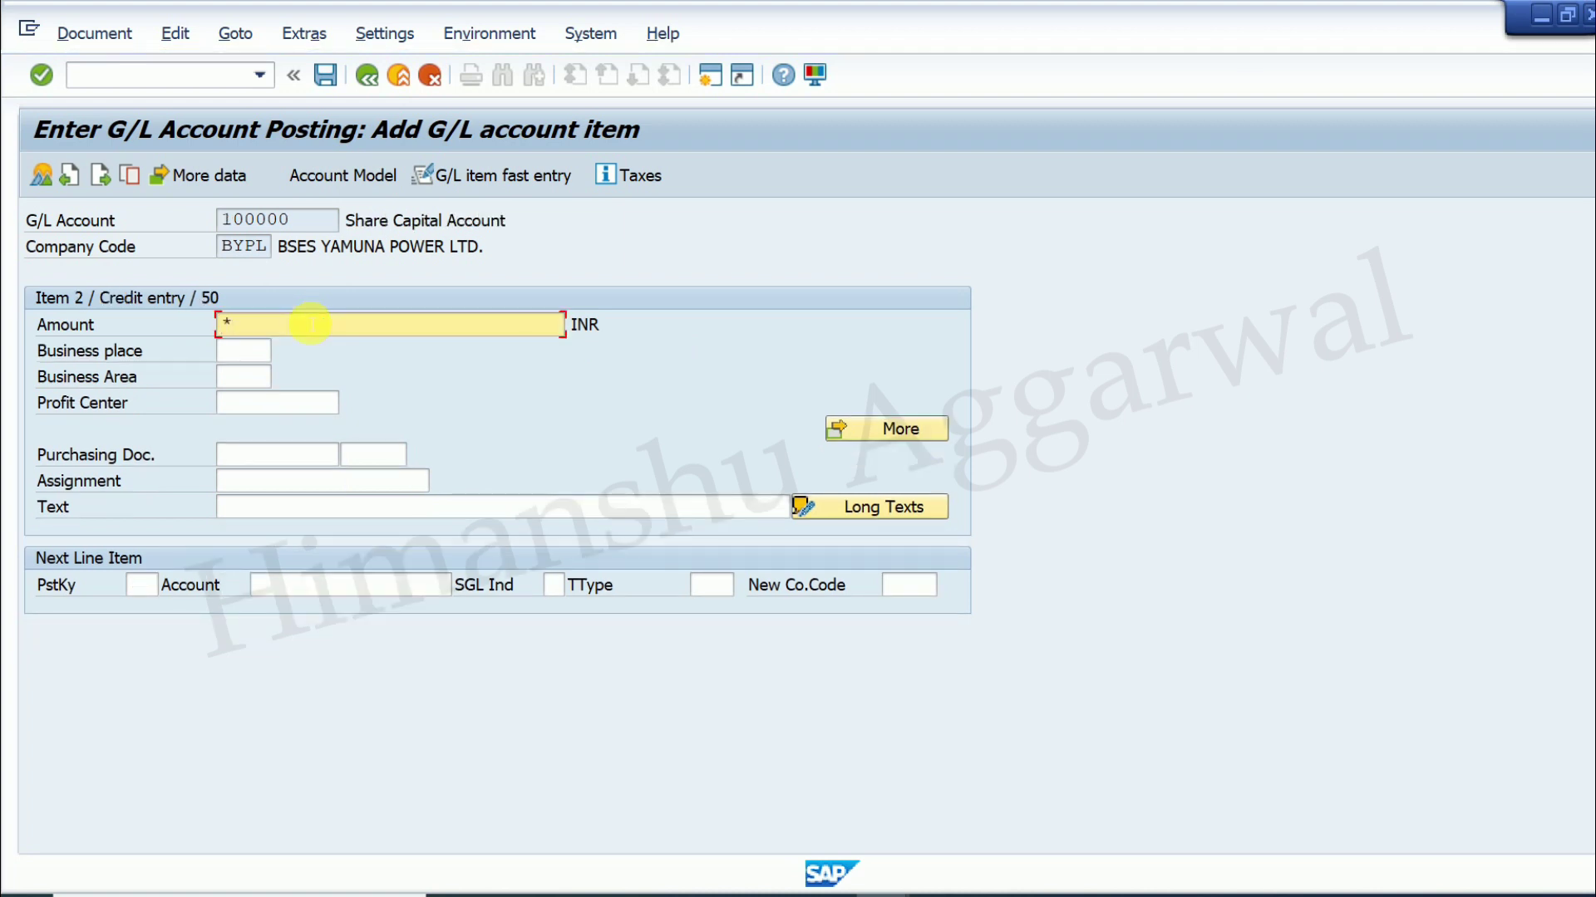
Step: Fill the Share Capital credit item with the balancing amount using *, simulate the document and post it
key(Return)
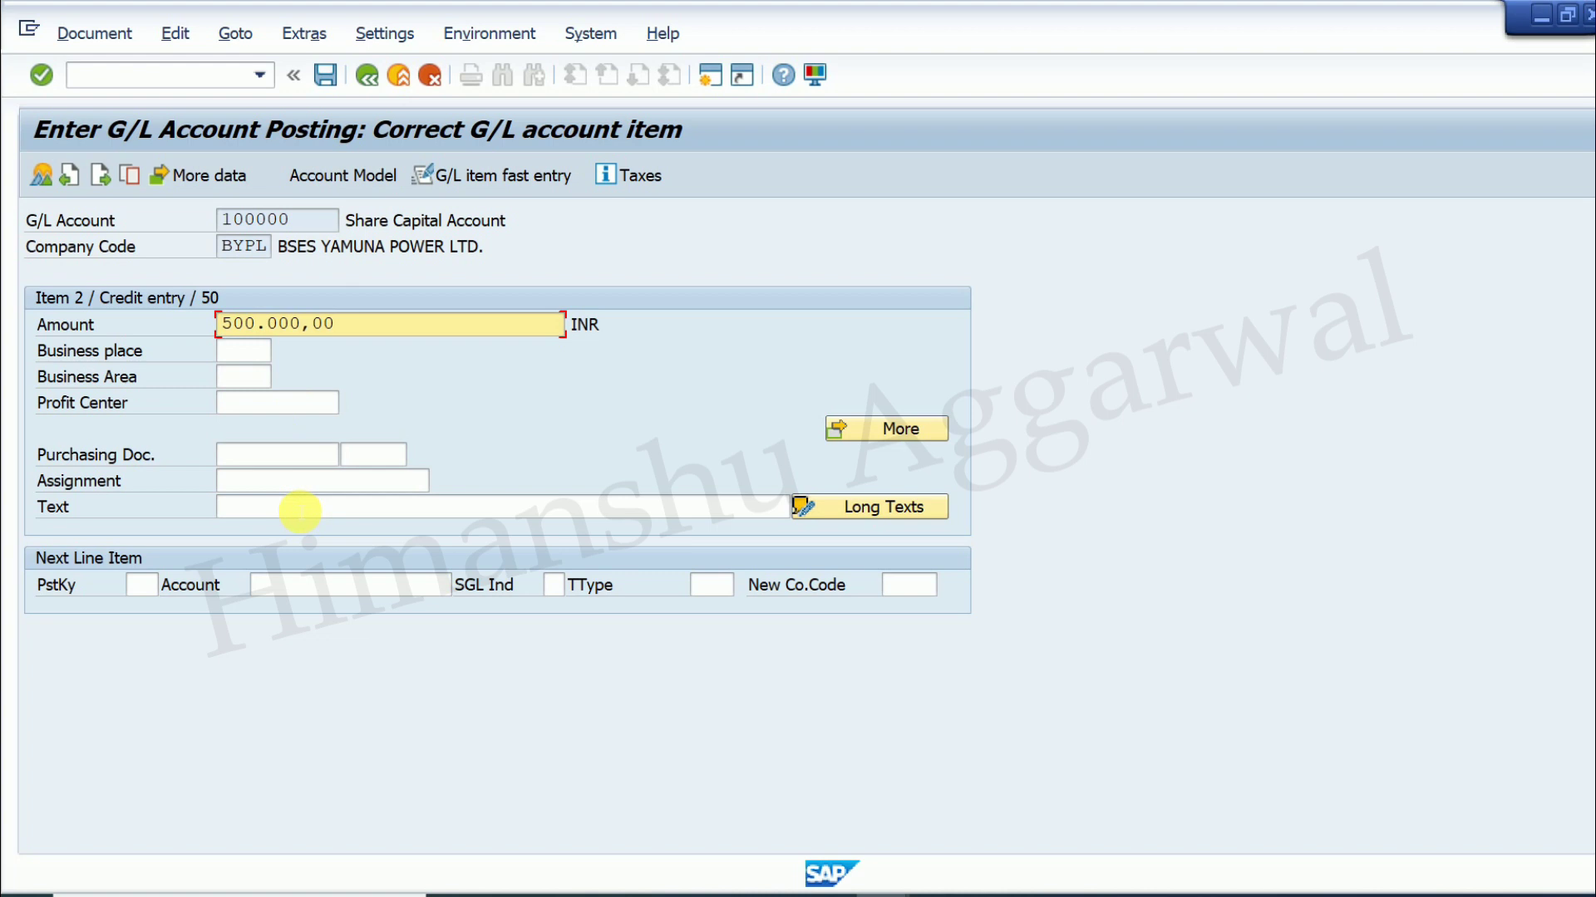
click(299, 510)
click(94, 33)
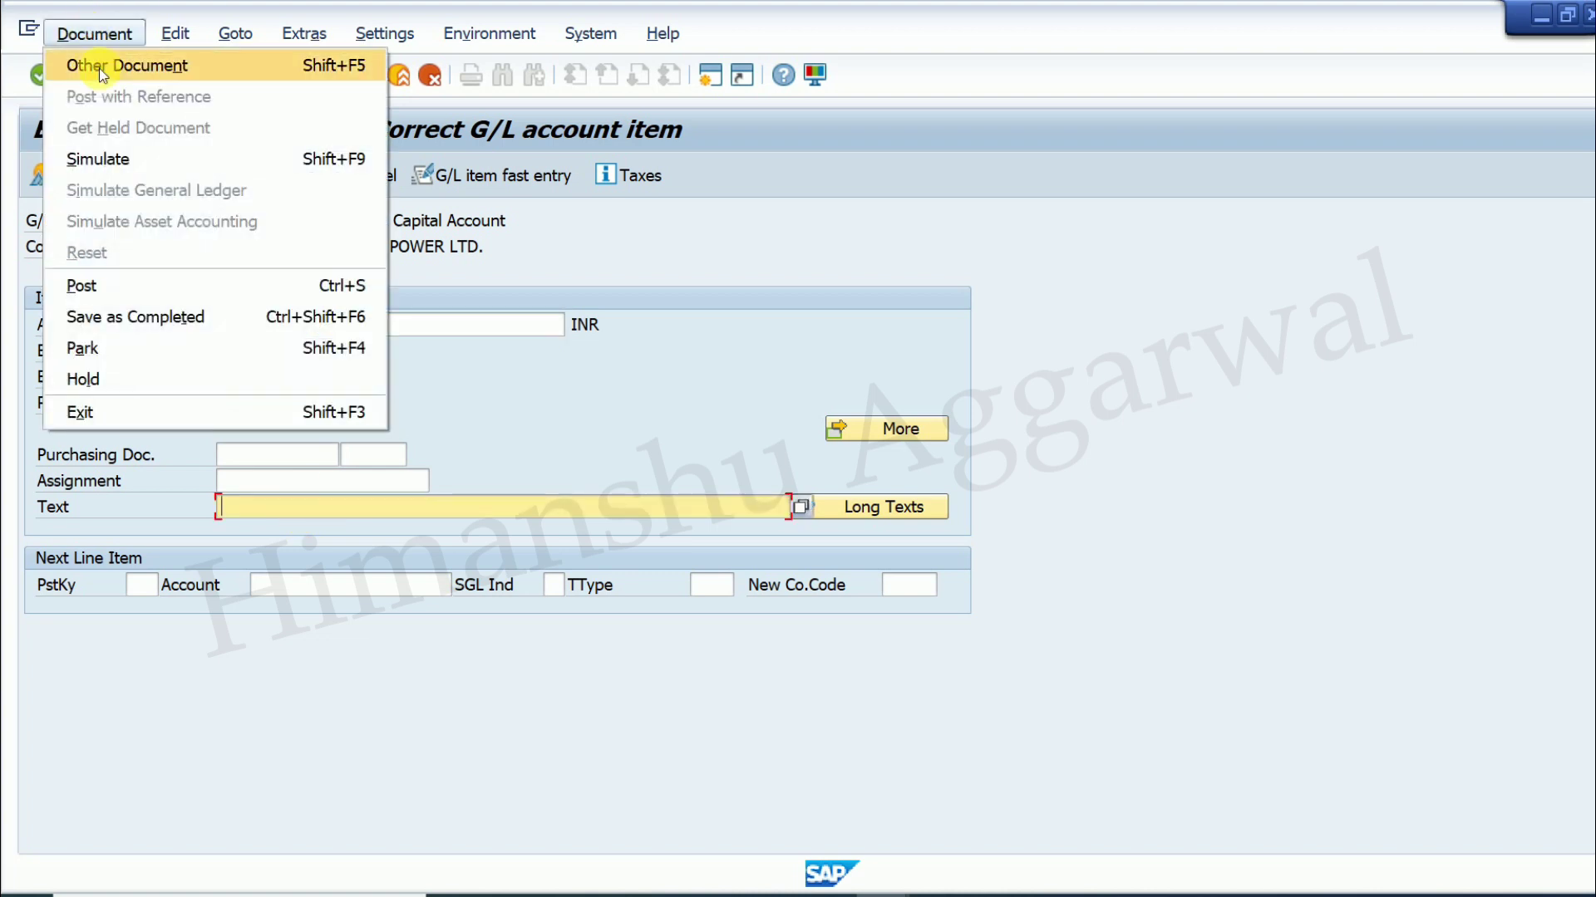
click(113, 156)
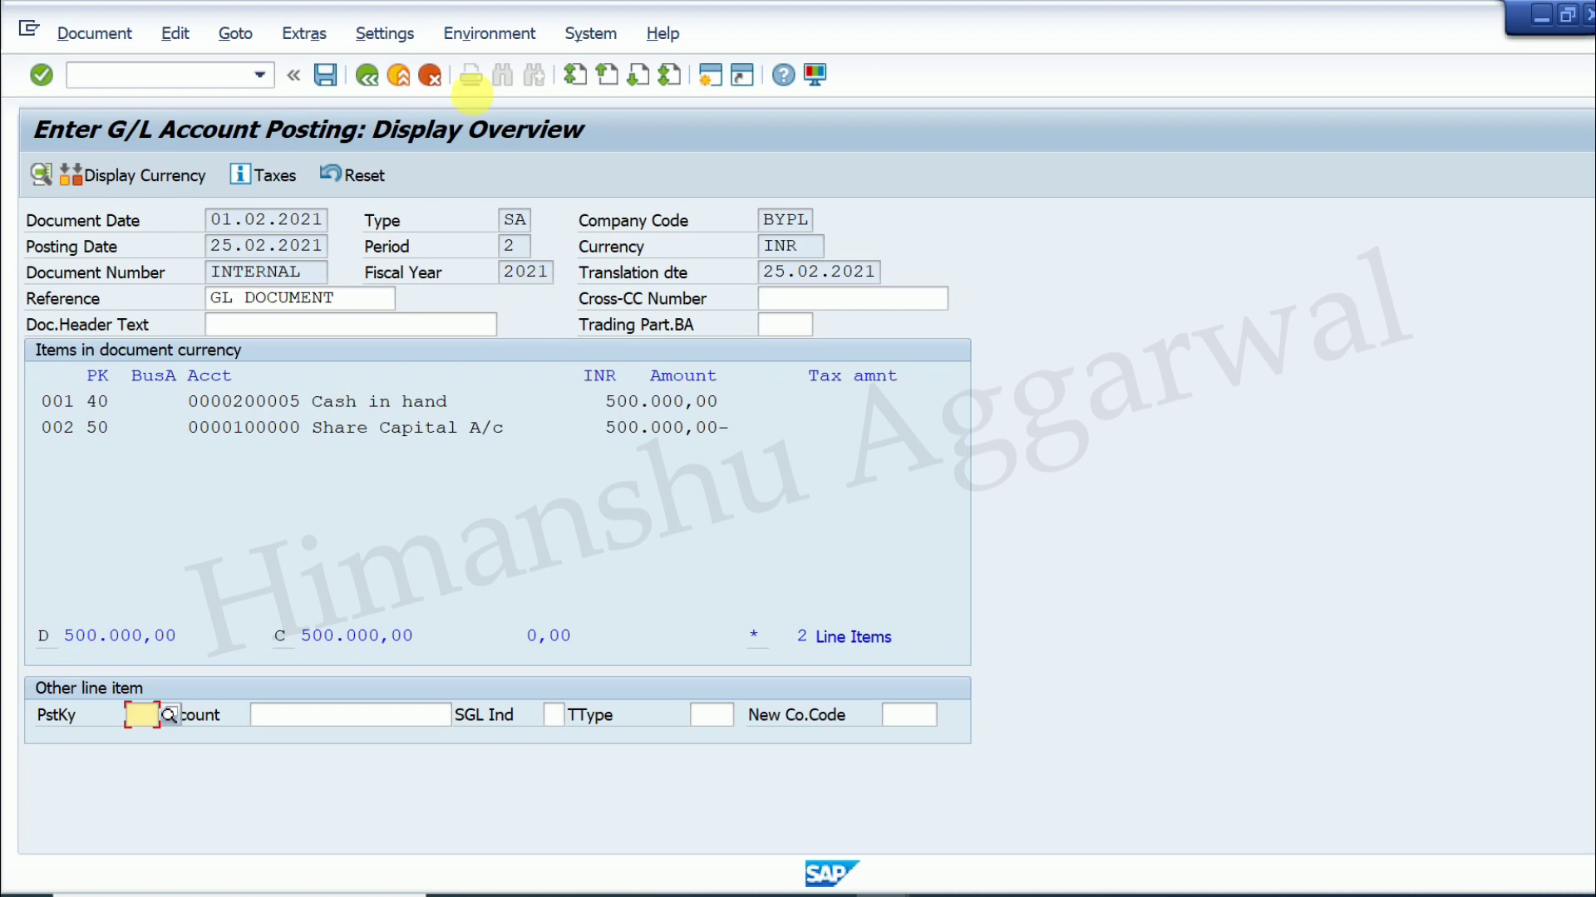
click(326, 76)
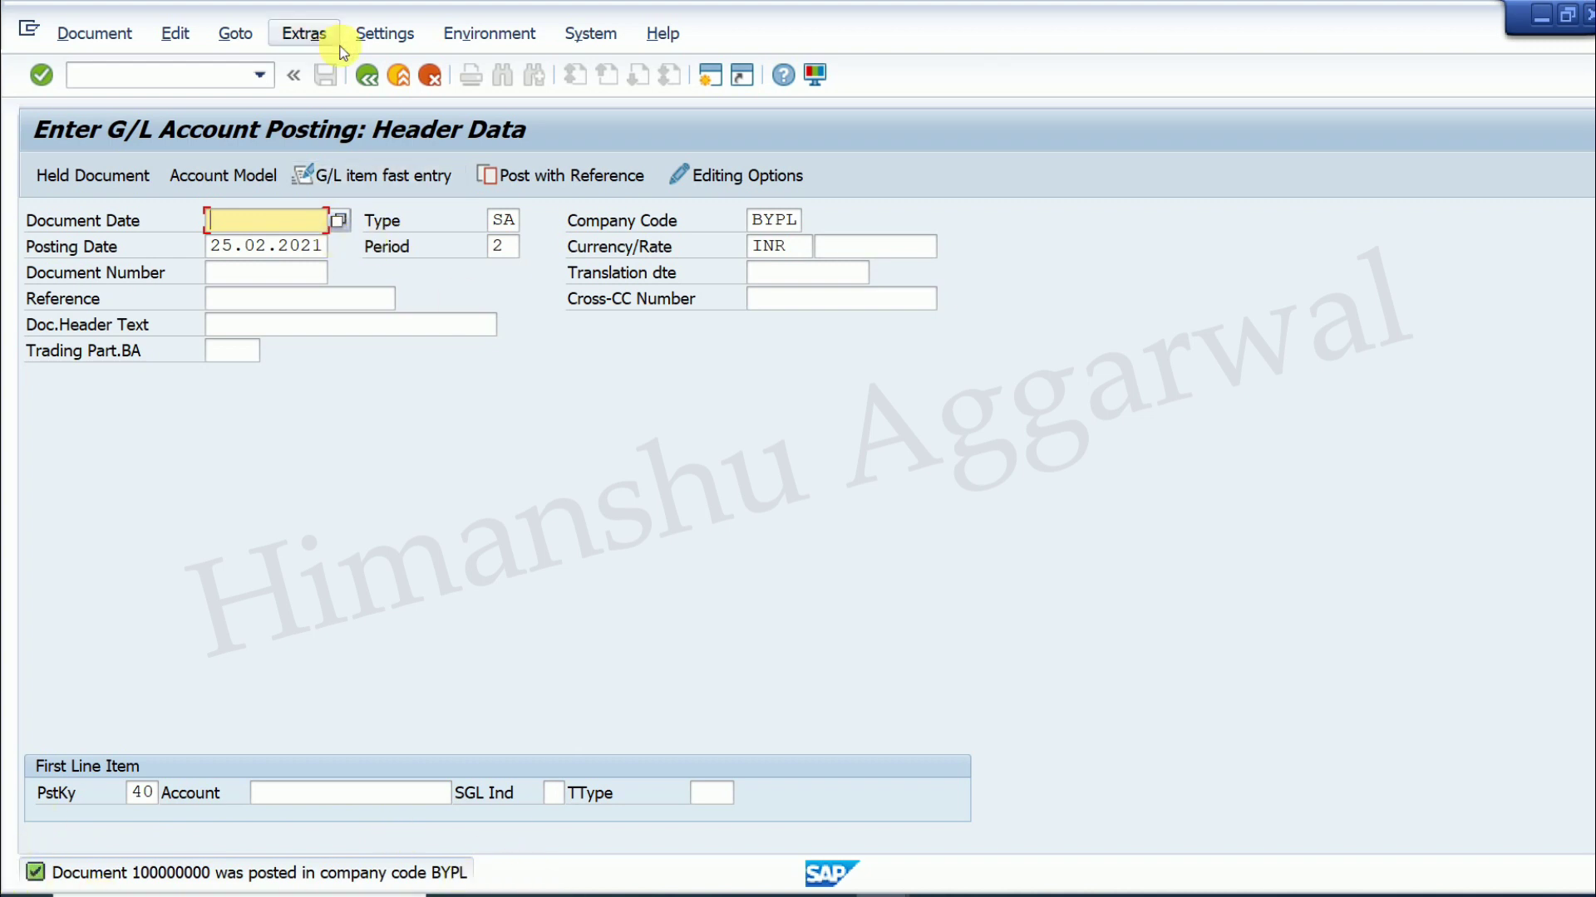
Step: Leave F-02, start FB50 Enter G/L Account Document and change its company code to BYPL
click(366, 76)
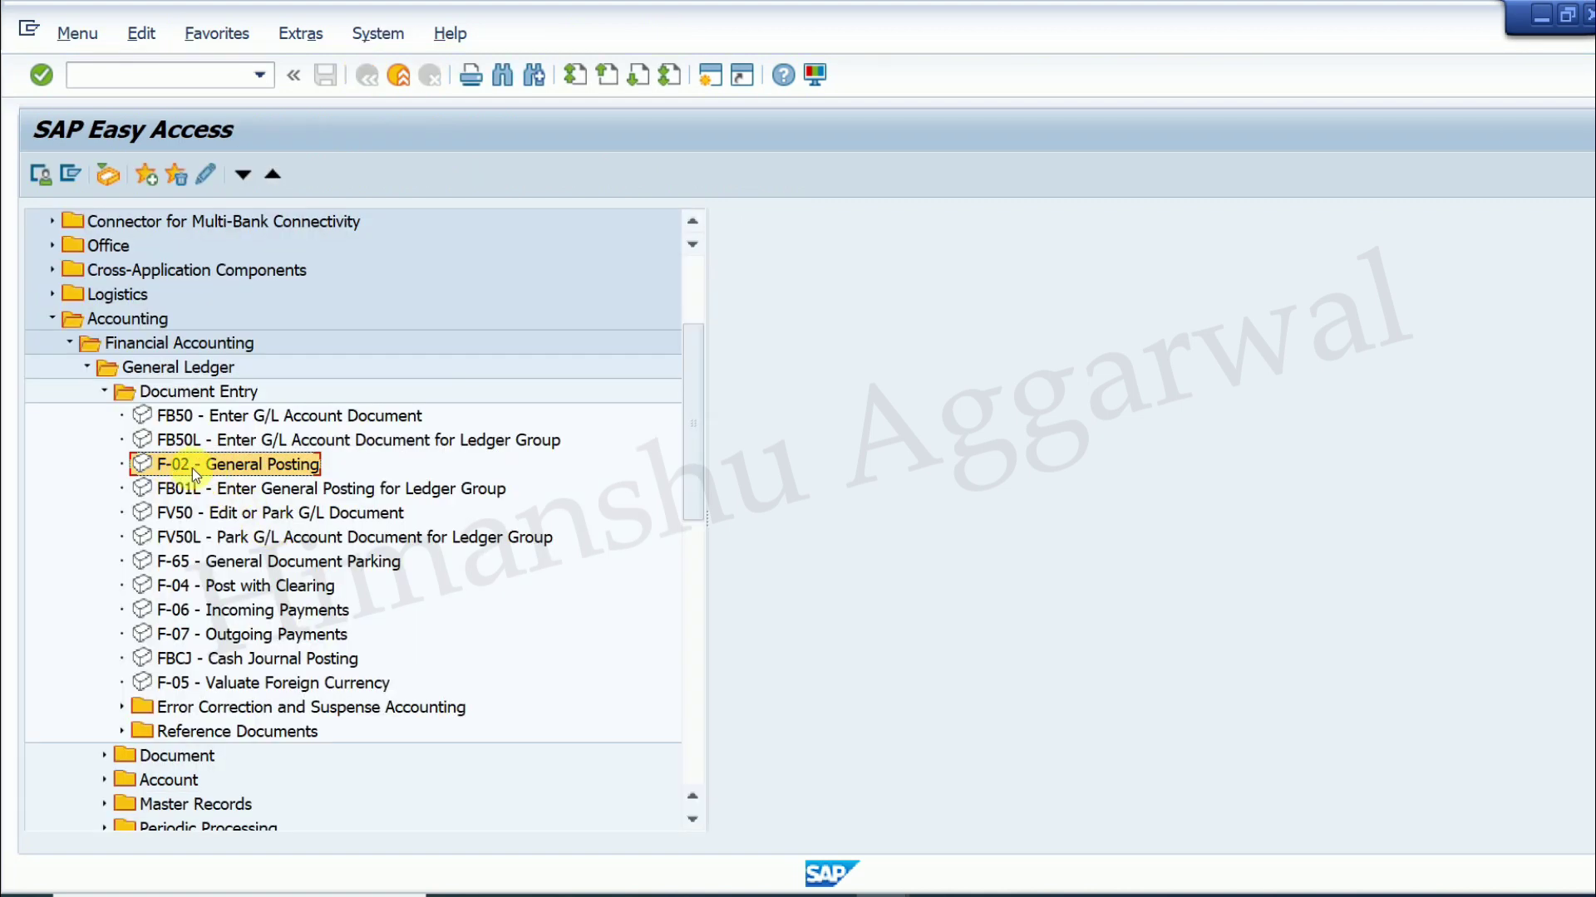
double_click(228, 418)
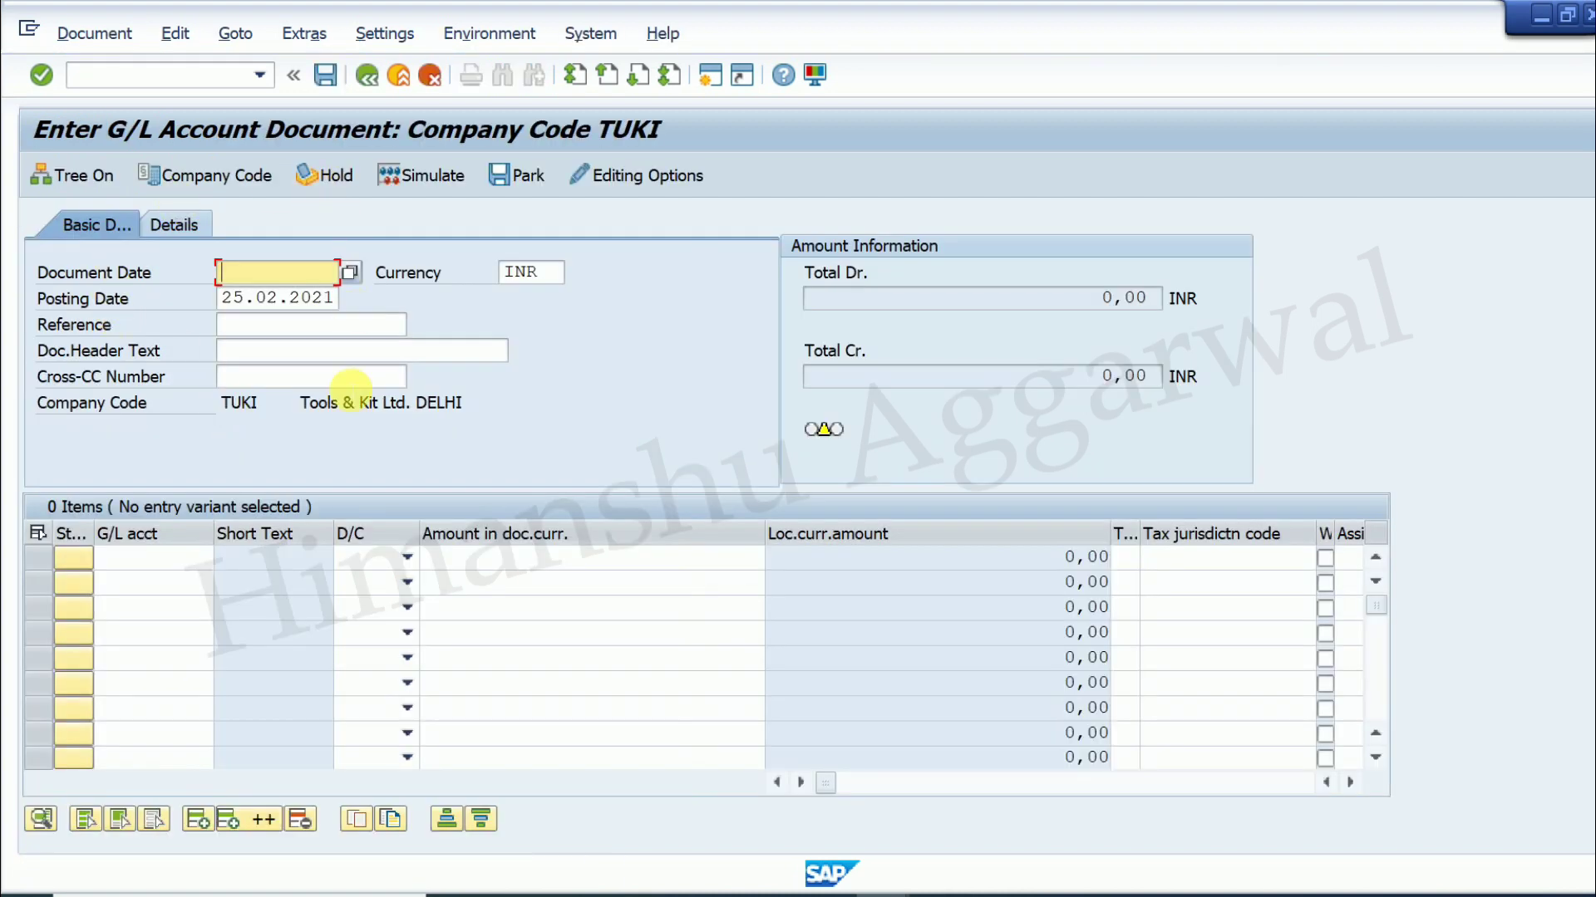
click(220, 183)
click(359, 497)
text(by)
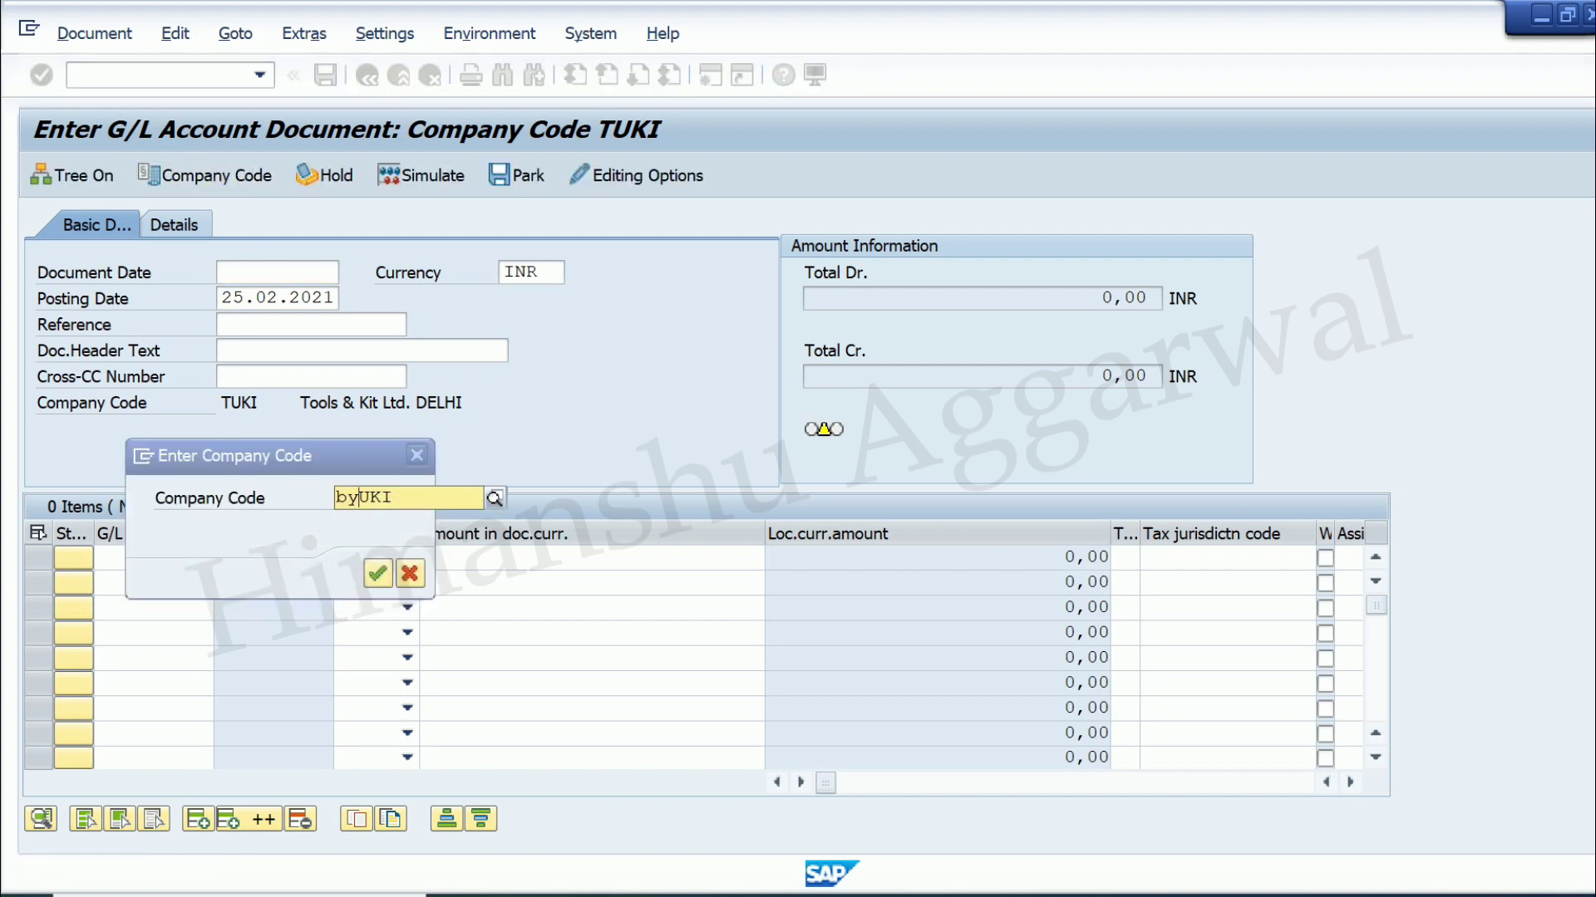
text(pl)
key(Return)
click(225, 181)
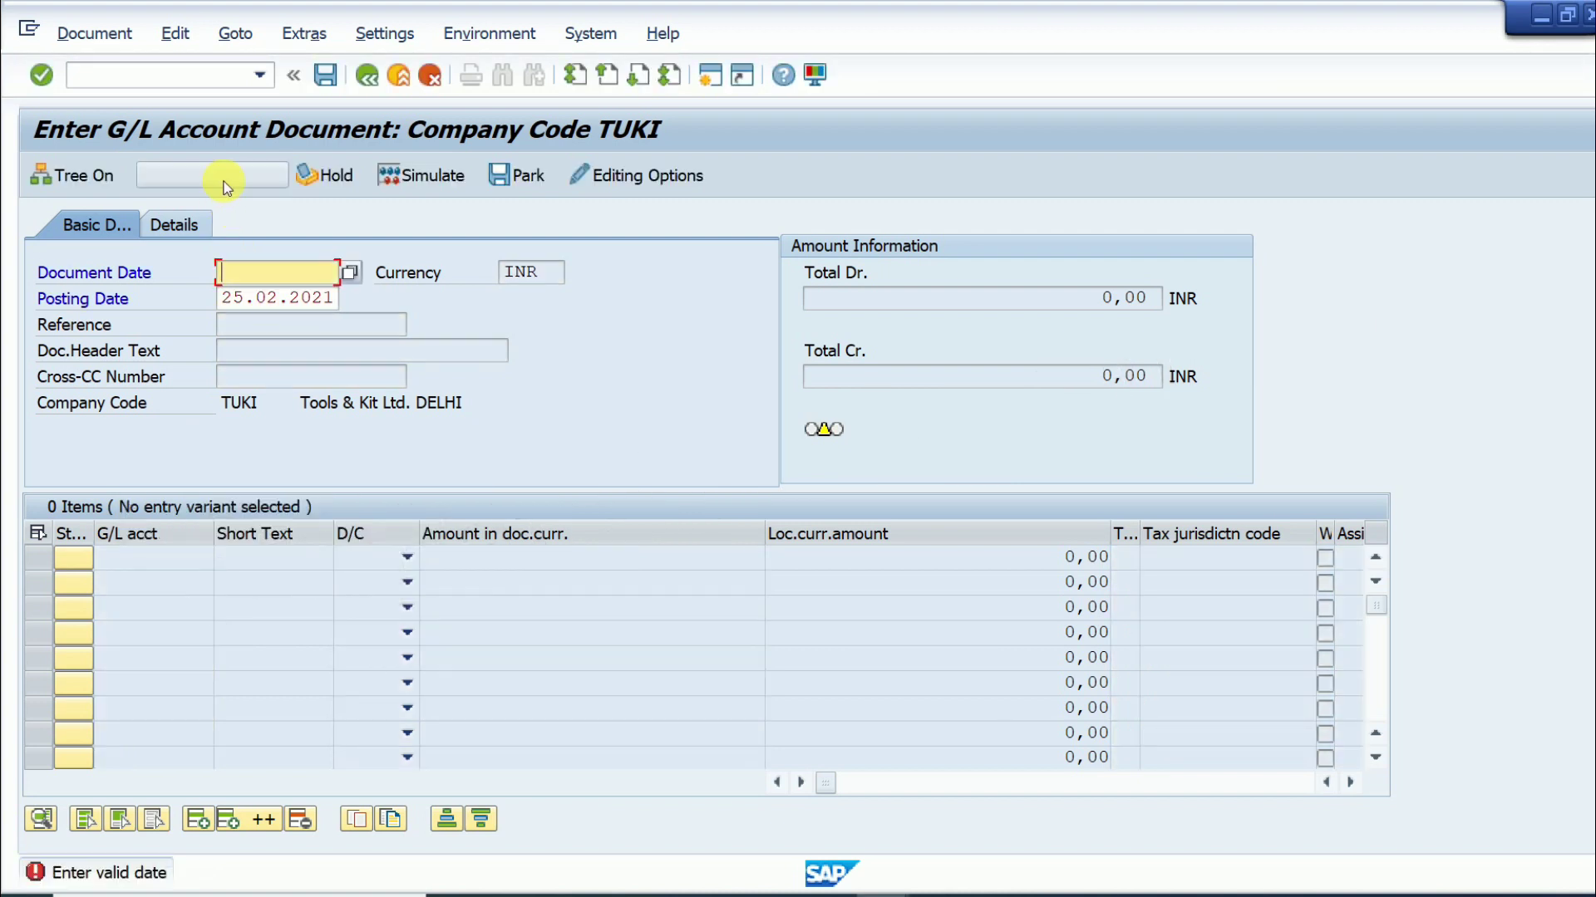
click(359, 497)
text(by)
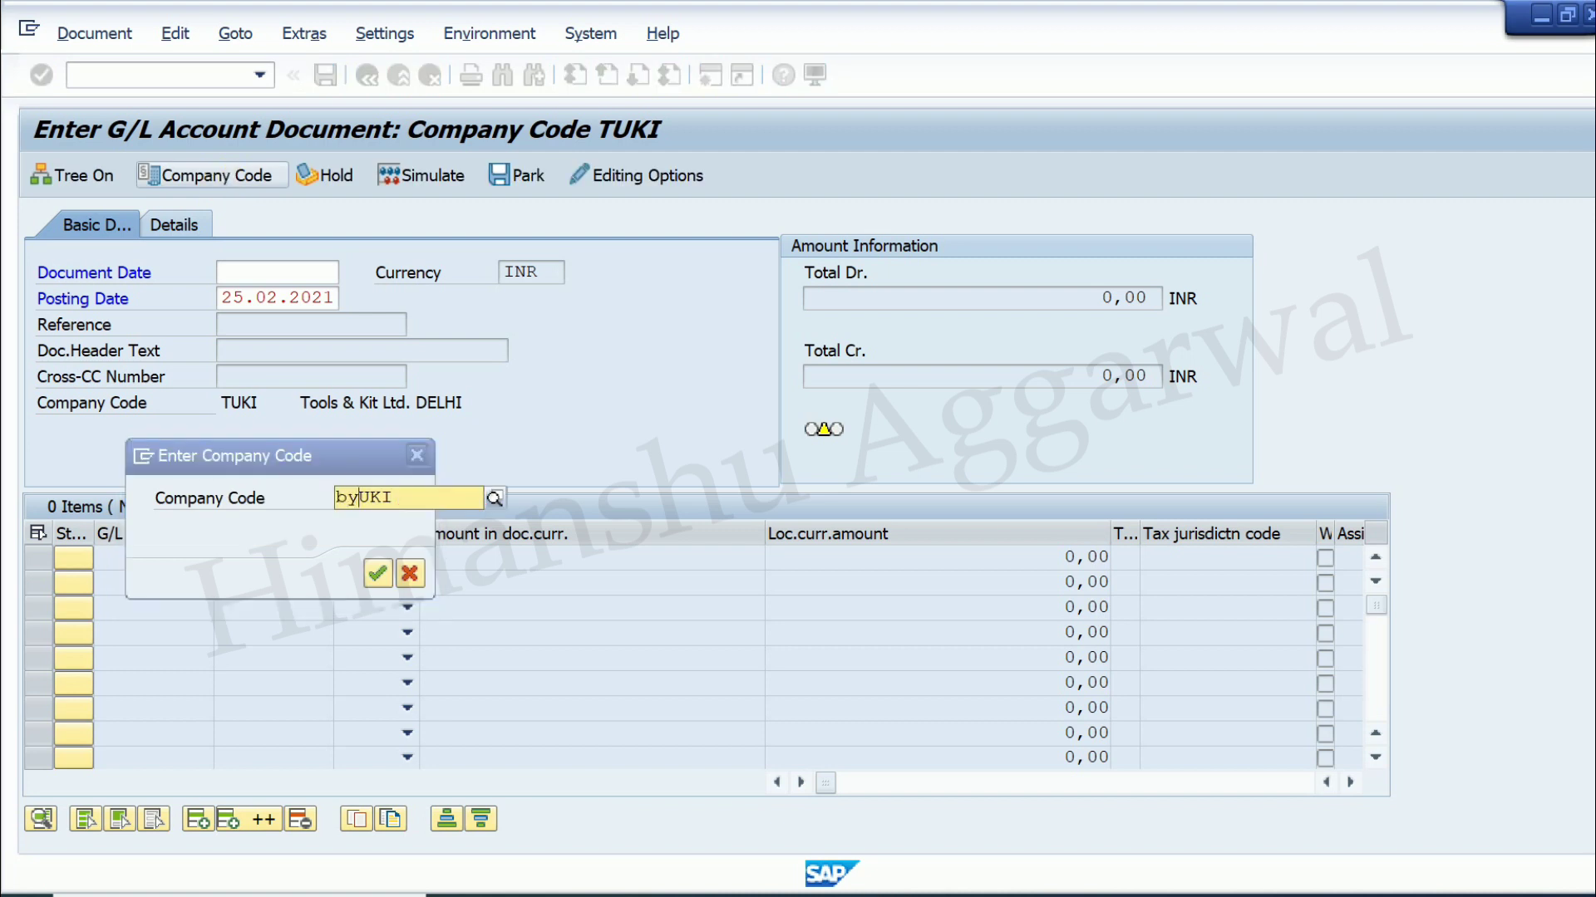
text(pl)
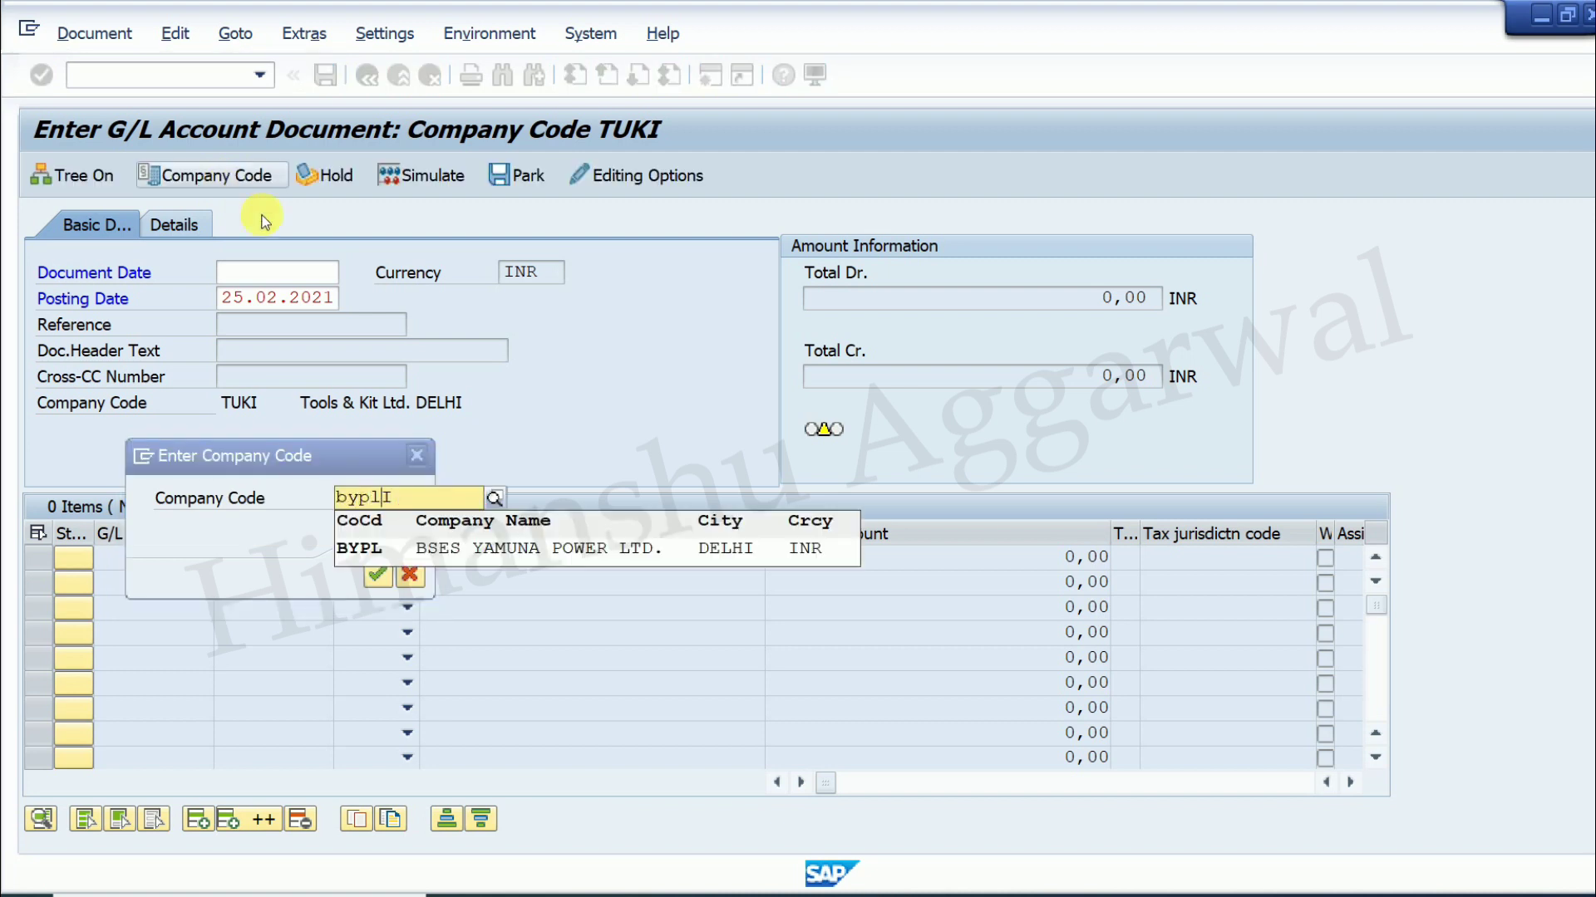
click(462, 544)
key(Return)
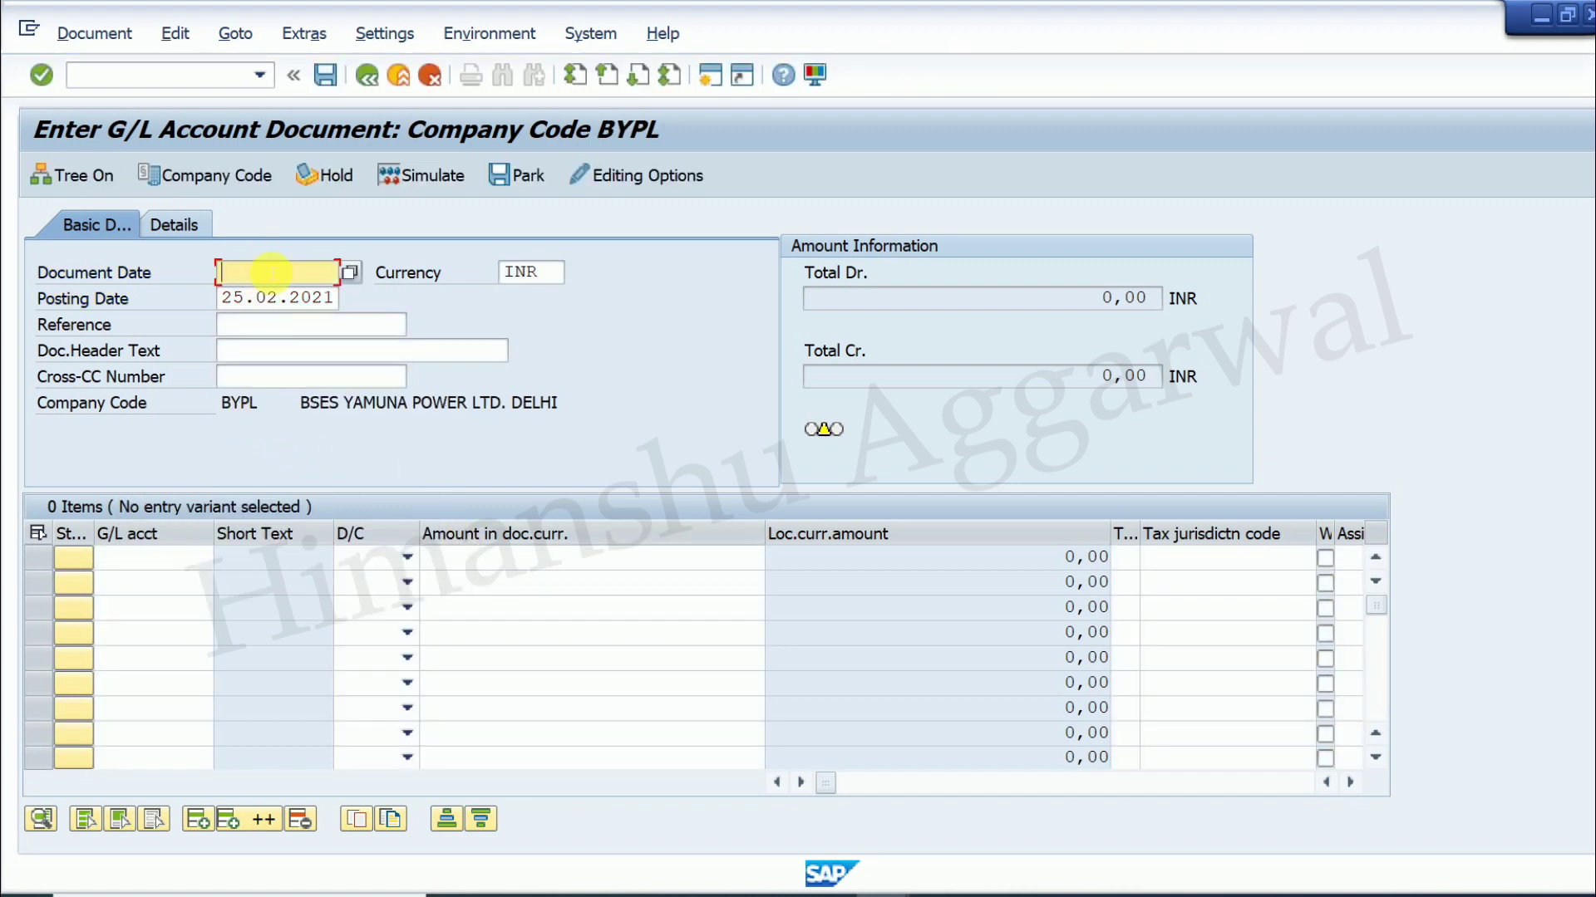
Step: Set the document date to 02.02.2021 and the document header text to GL DOCUMENT
text(02.02.2021)
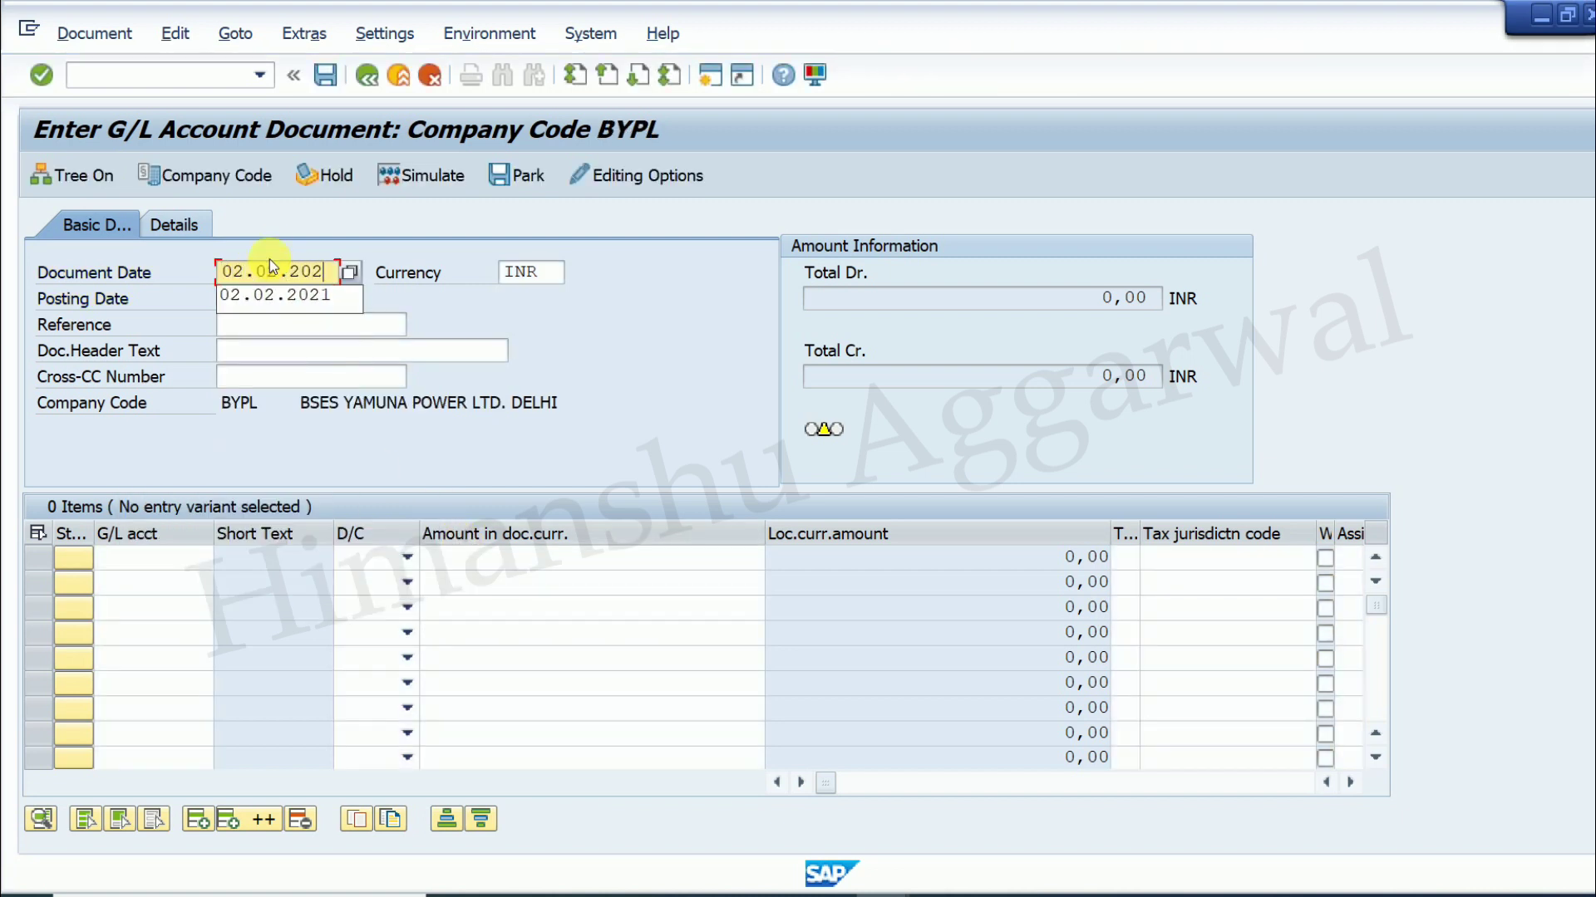
click(270, 351)
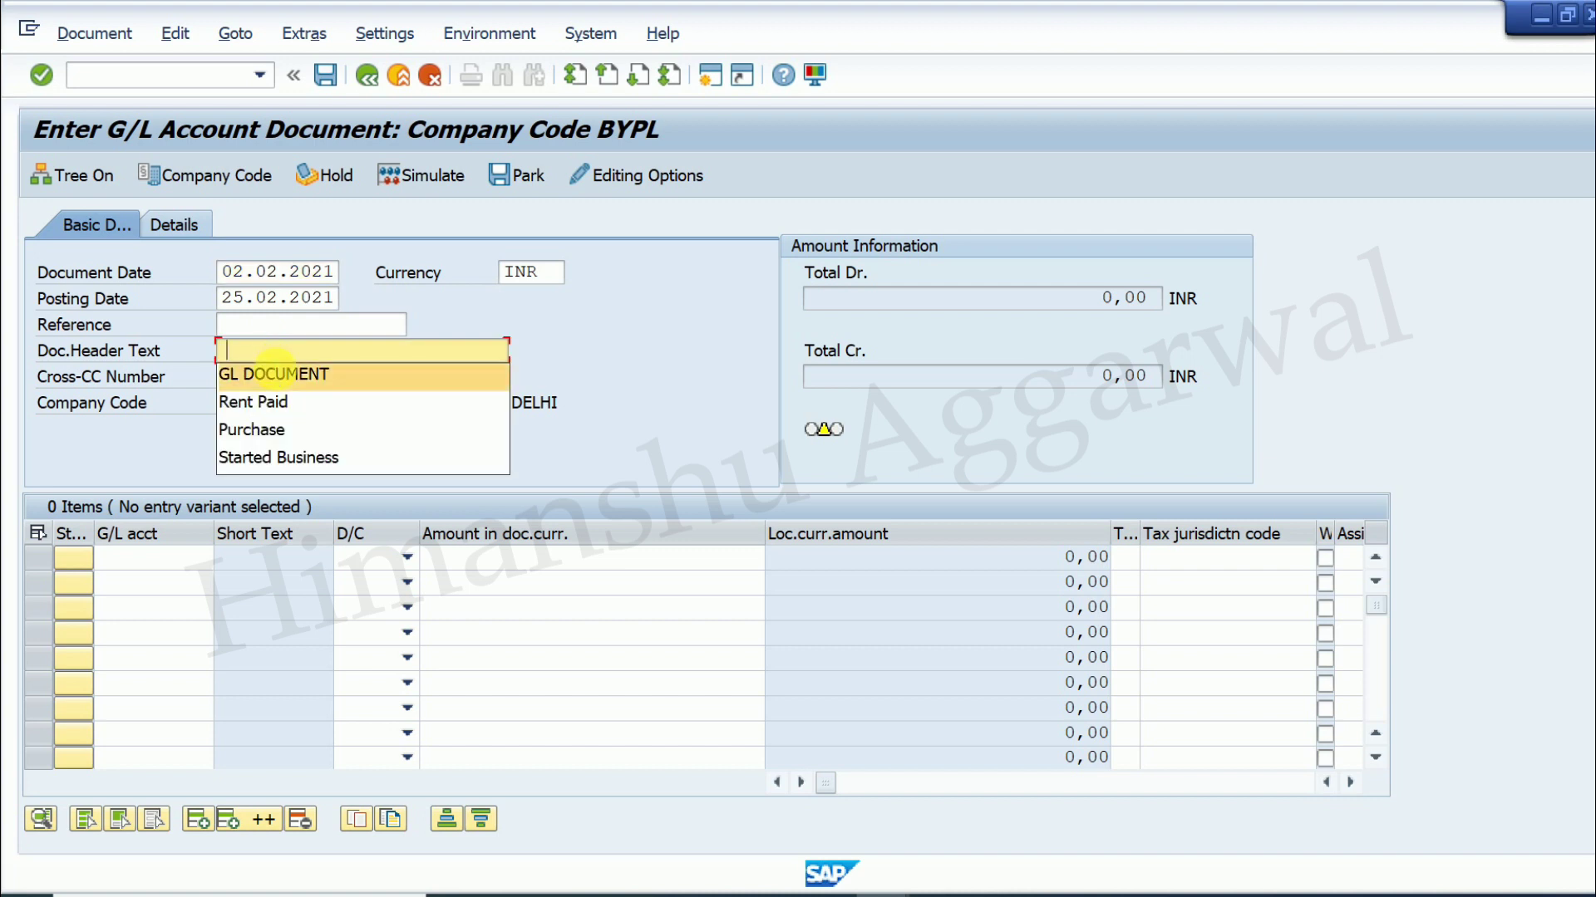
click(275, 371)
Step: Enter the first line item as a debit of 5000 to Rent Exp. account 400001, choosing the account from the value list
click(108, 560)
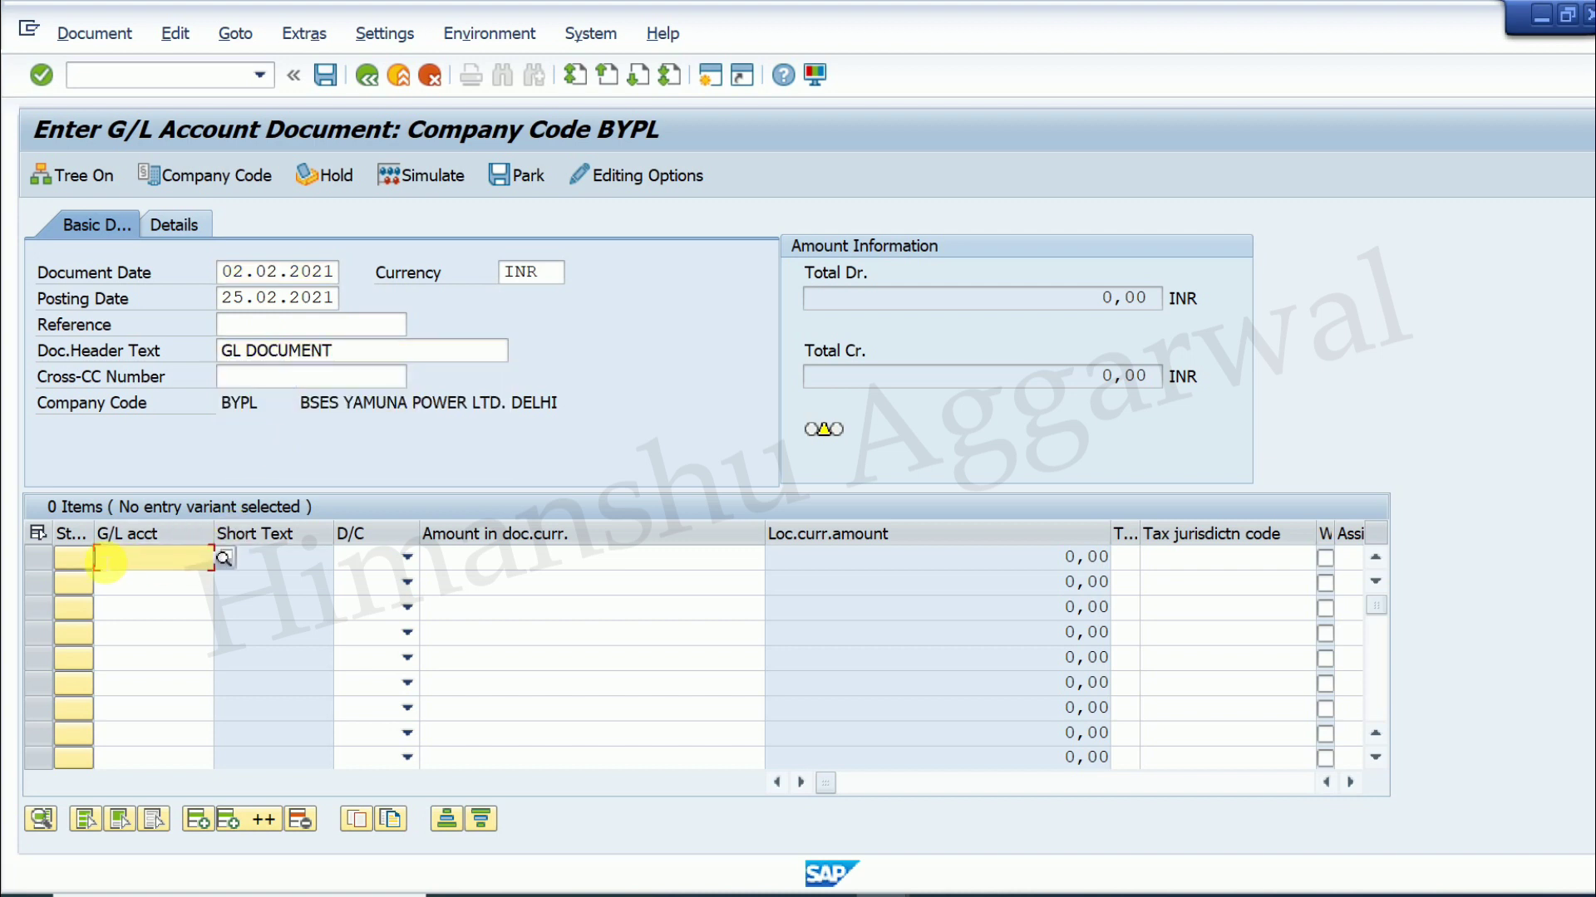
click(224, 557)
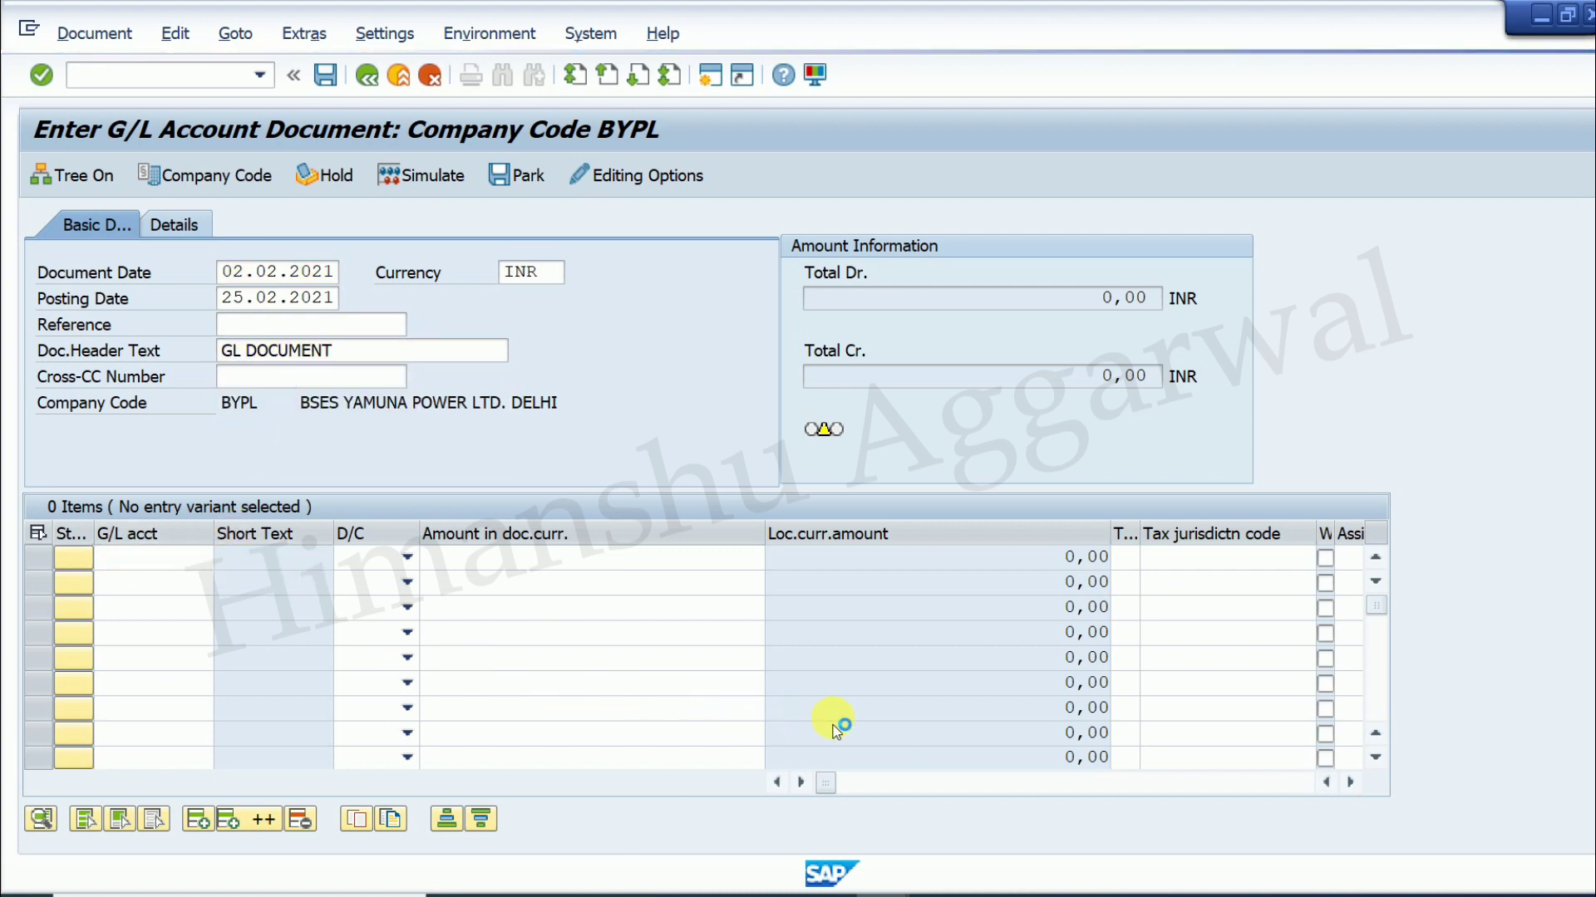
click(829, 855)
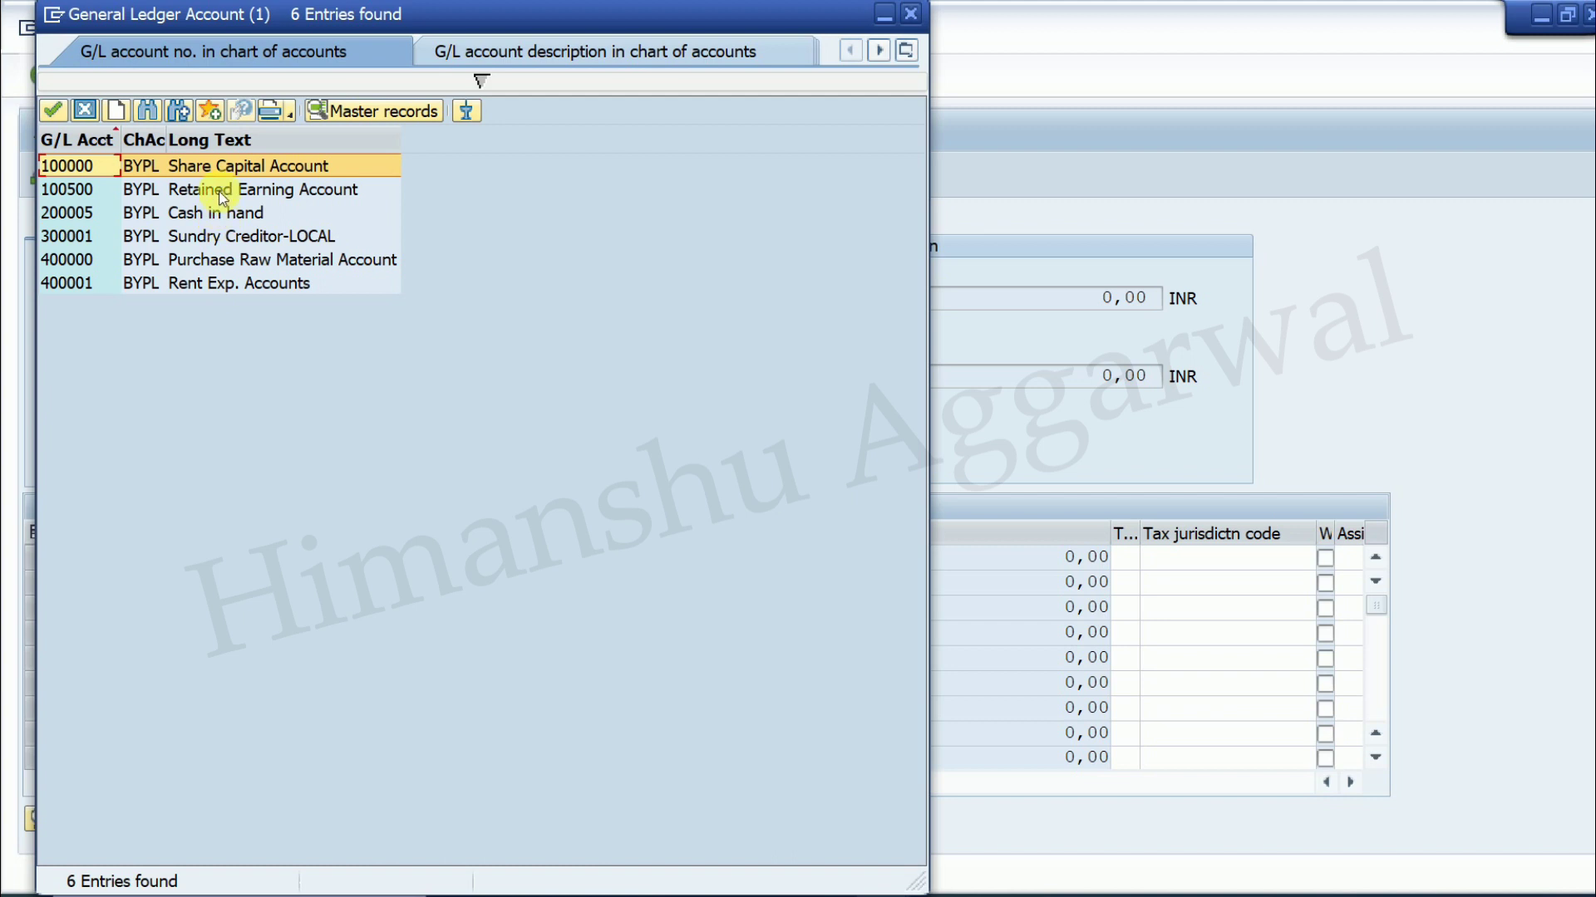
double_click(222, 287)
click(370, 558)
click(357, 611)
click(553, 561)
text(5000)
Step: Add a second line item crediting Cash in hand account 200005 with the balancing 5000 INR
click(162, 583)
click(223, 583)
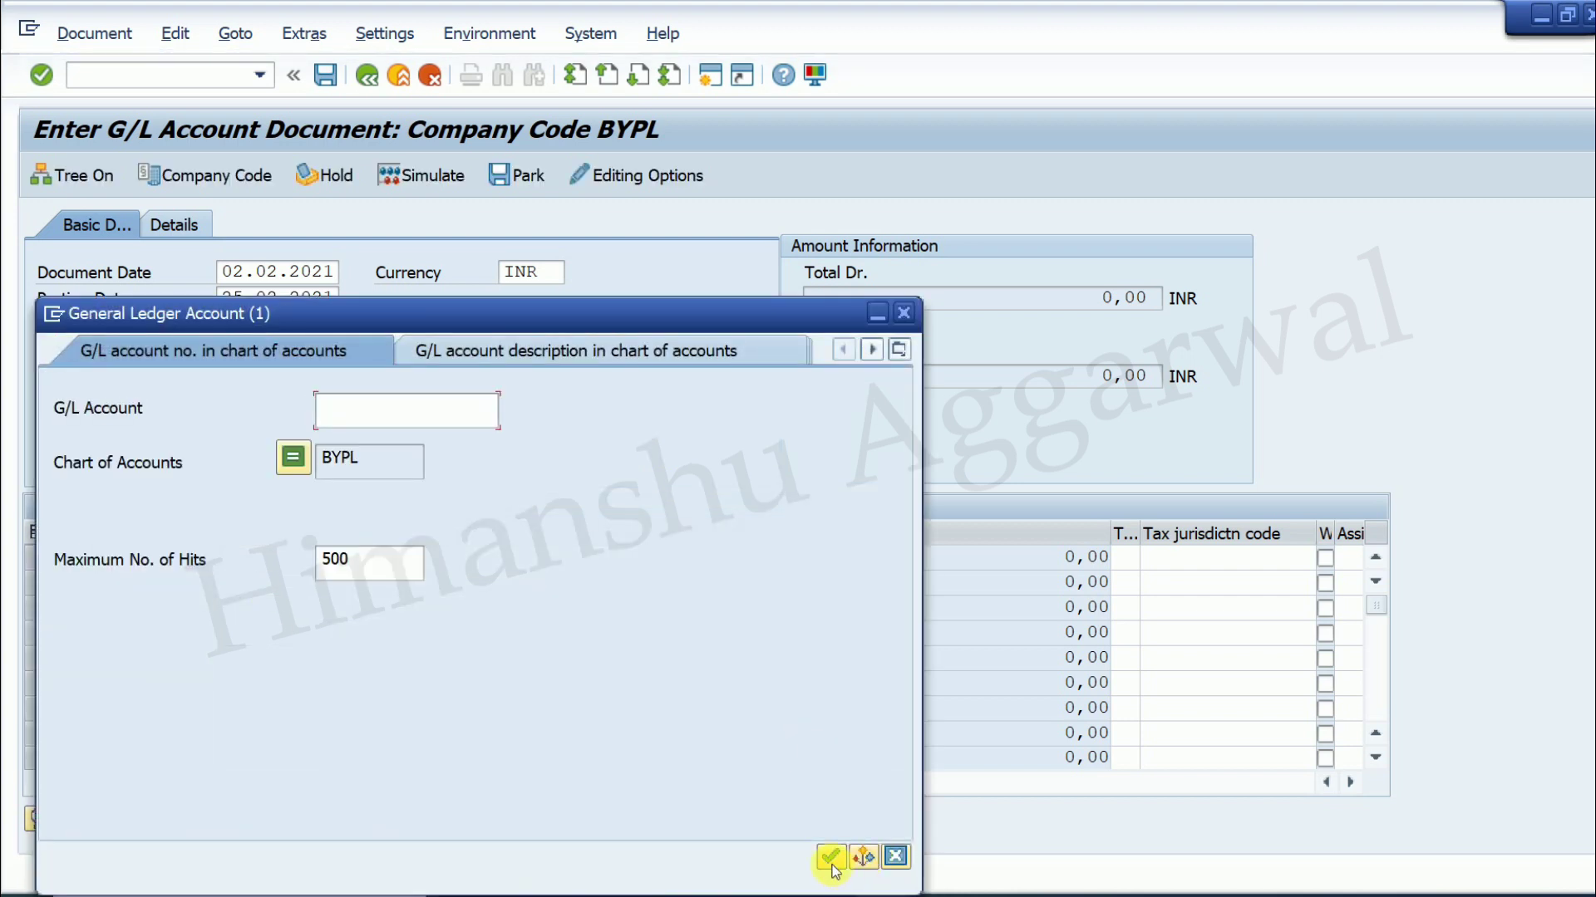
click(830, 857)
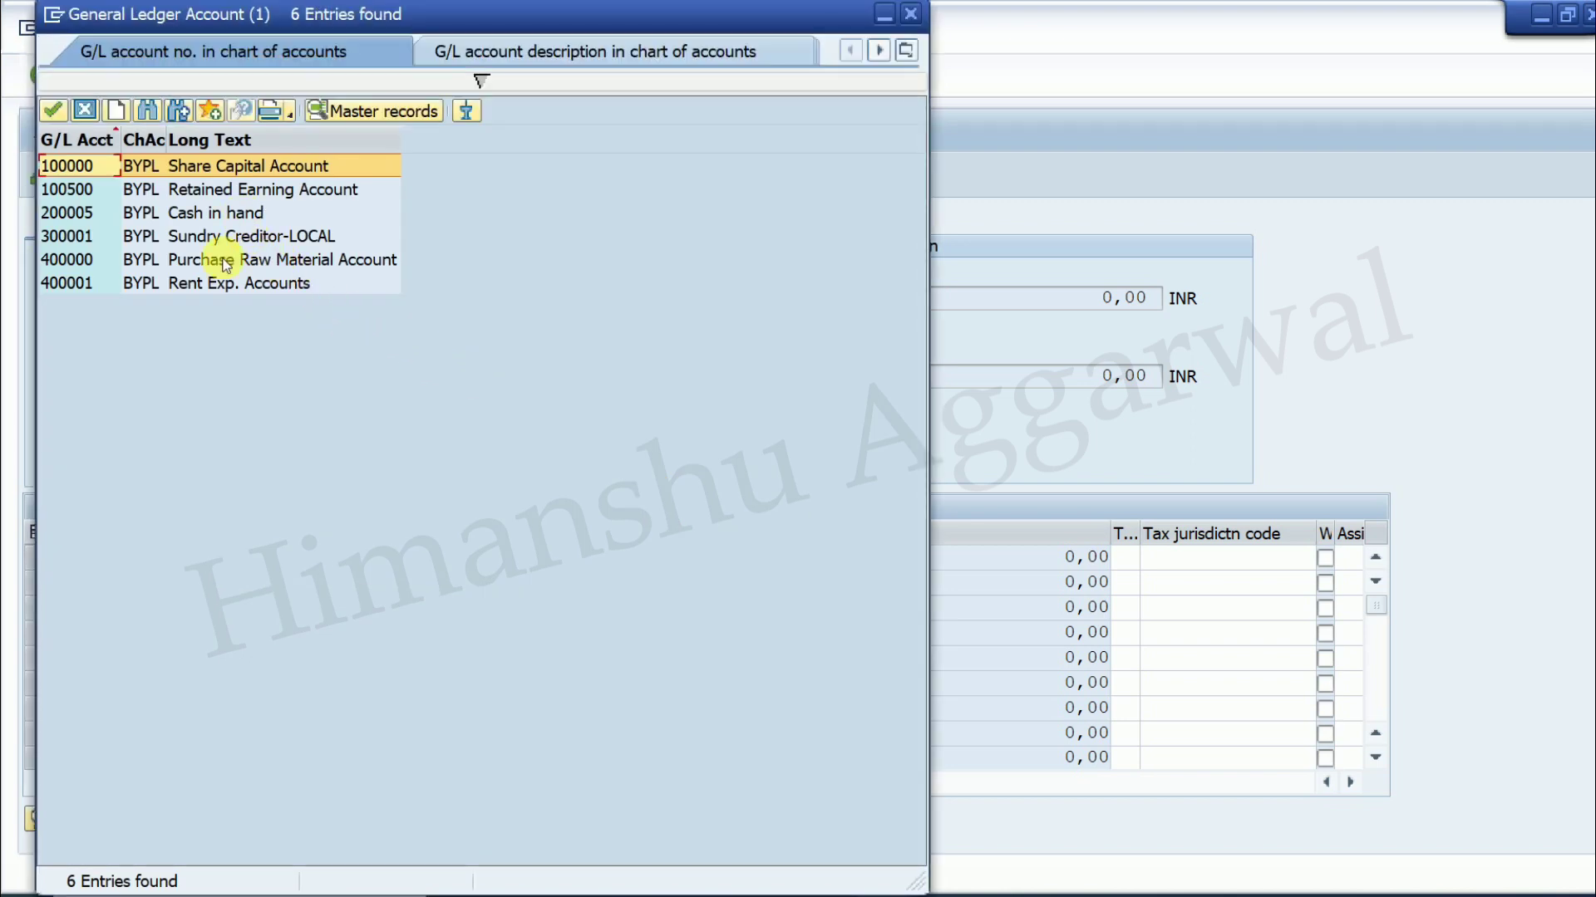
double_click(217, 218)
click(713, 588)
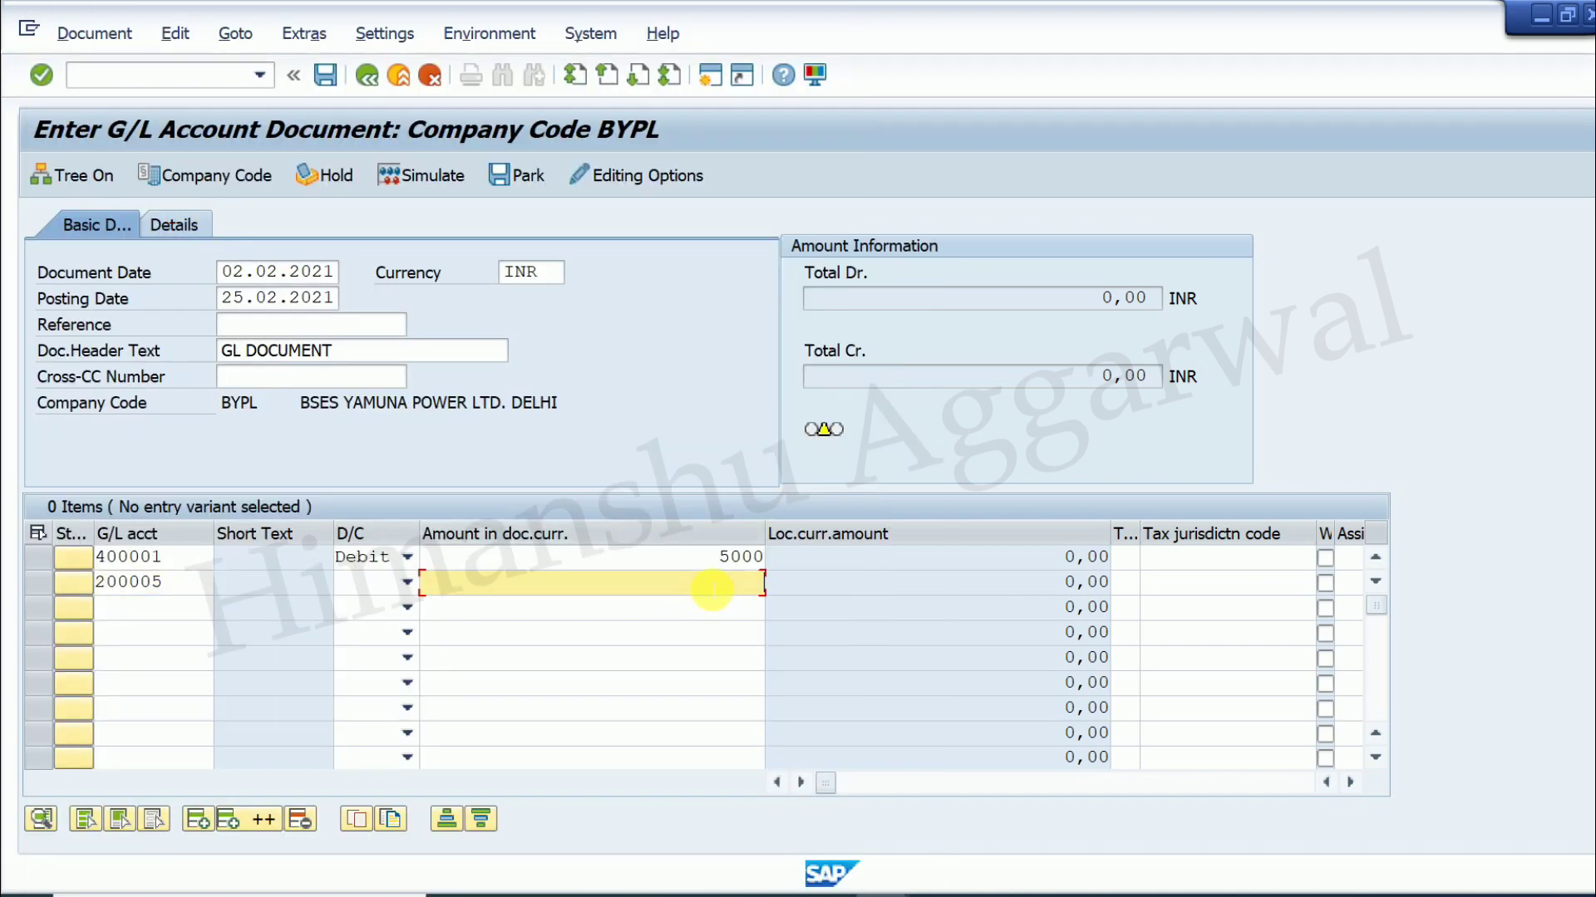
key(Return)
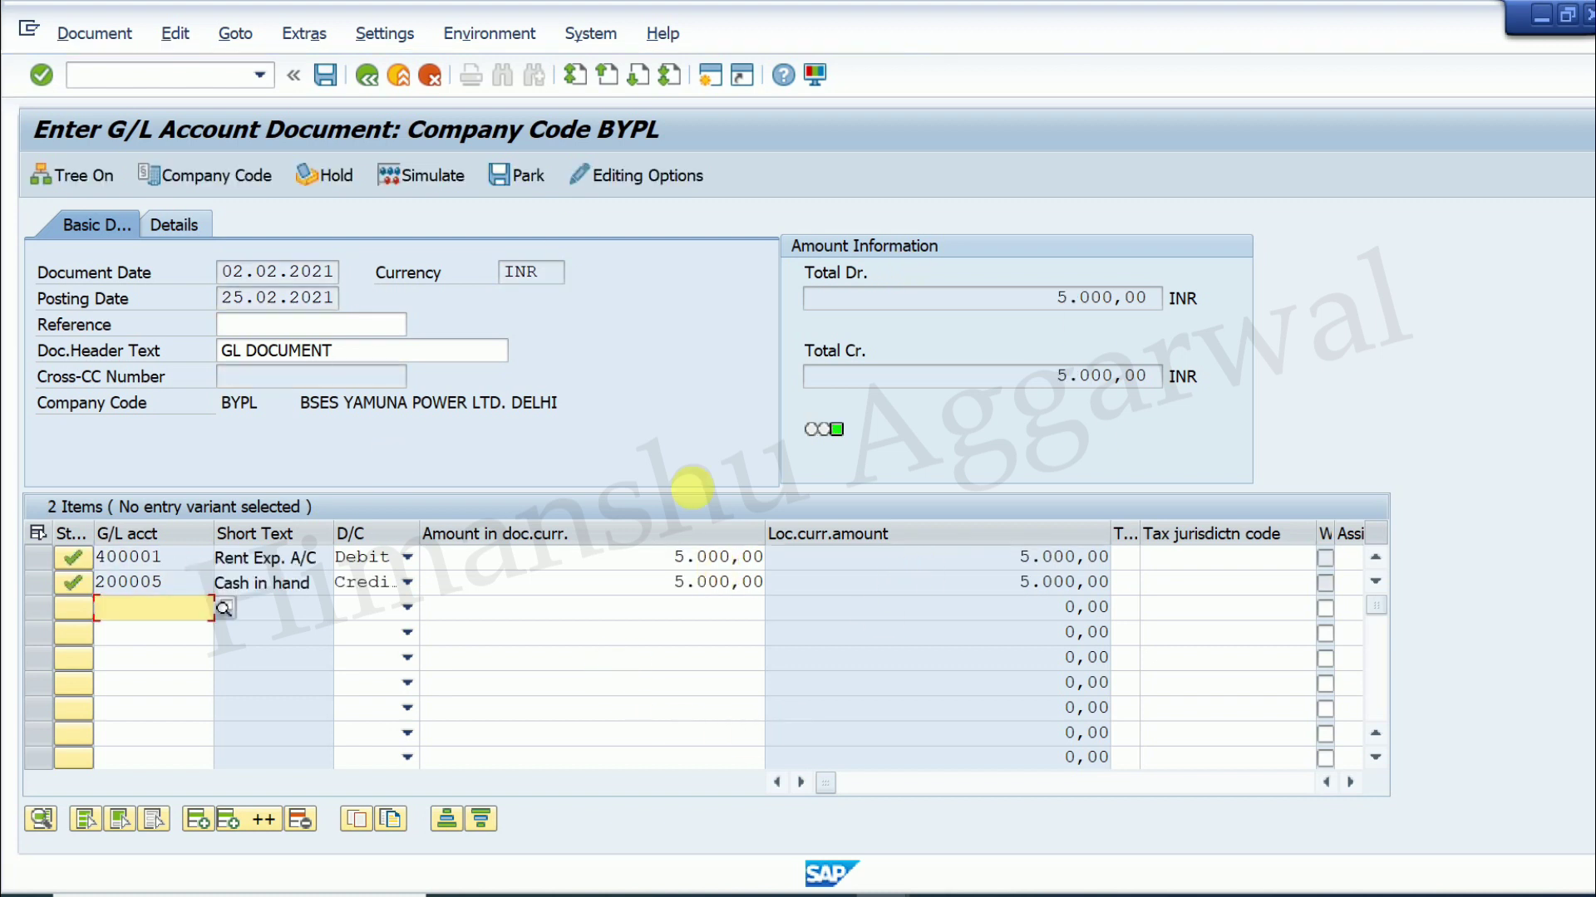
Step: Simulate the rent document, post it and return to the SAP Easy Access screen
click(397, 185)
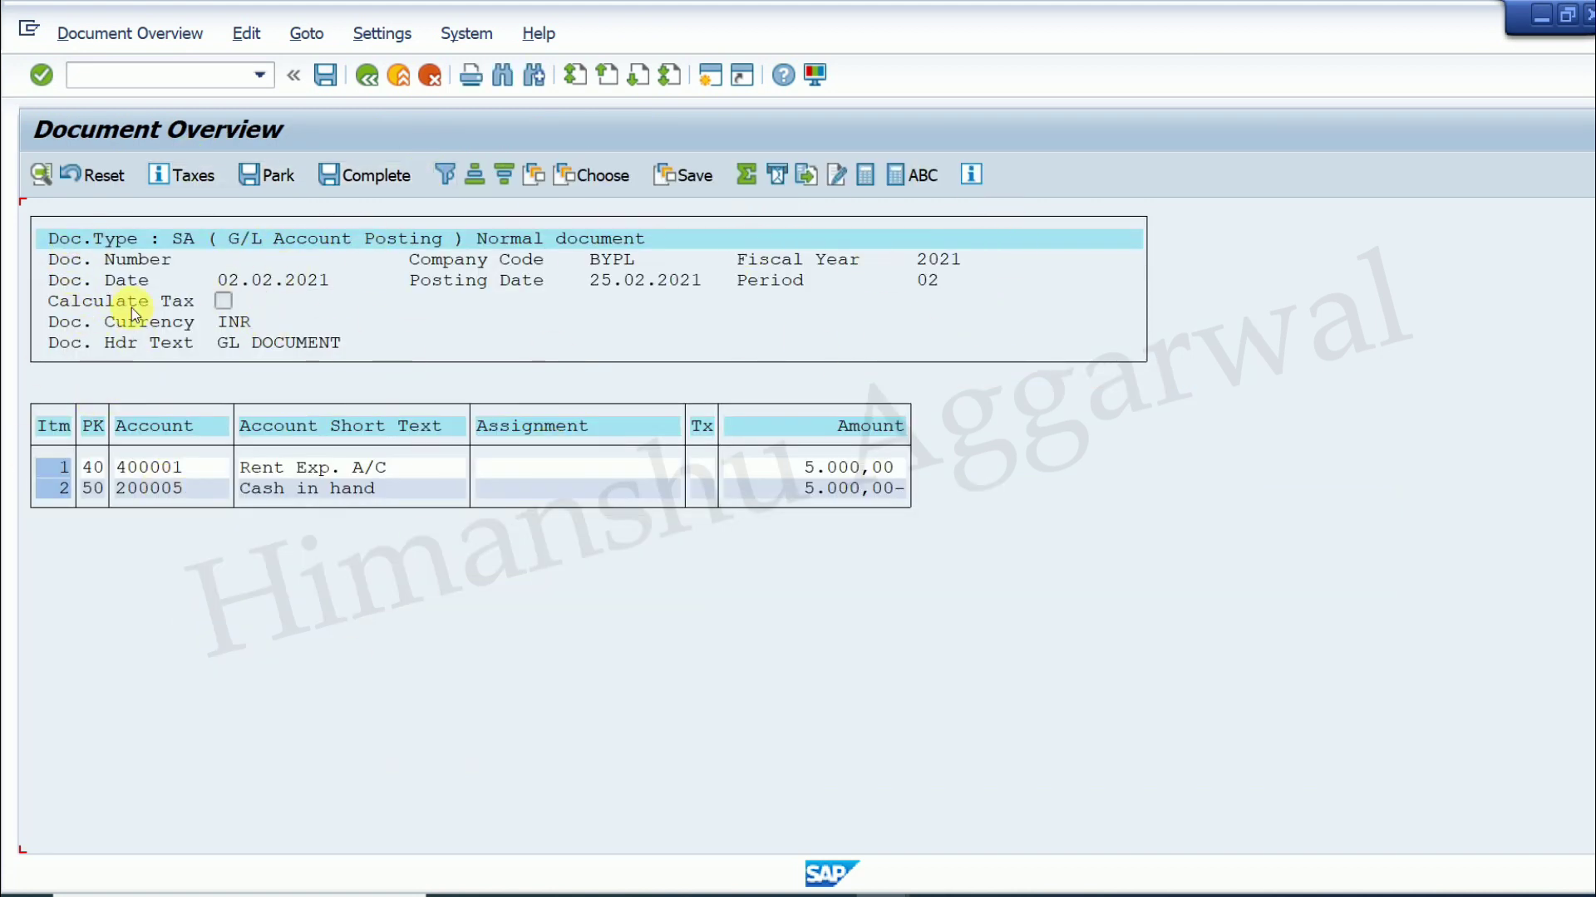
click(326, 77)
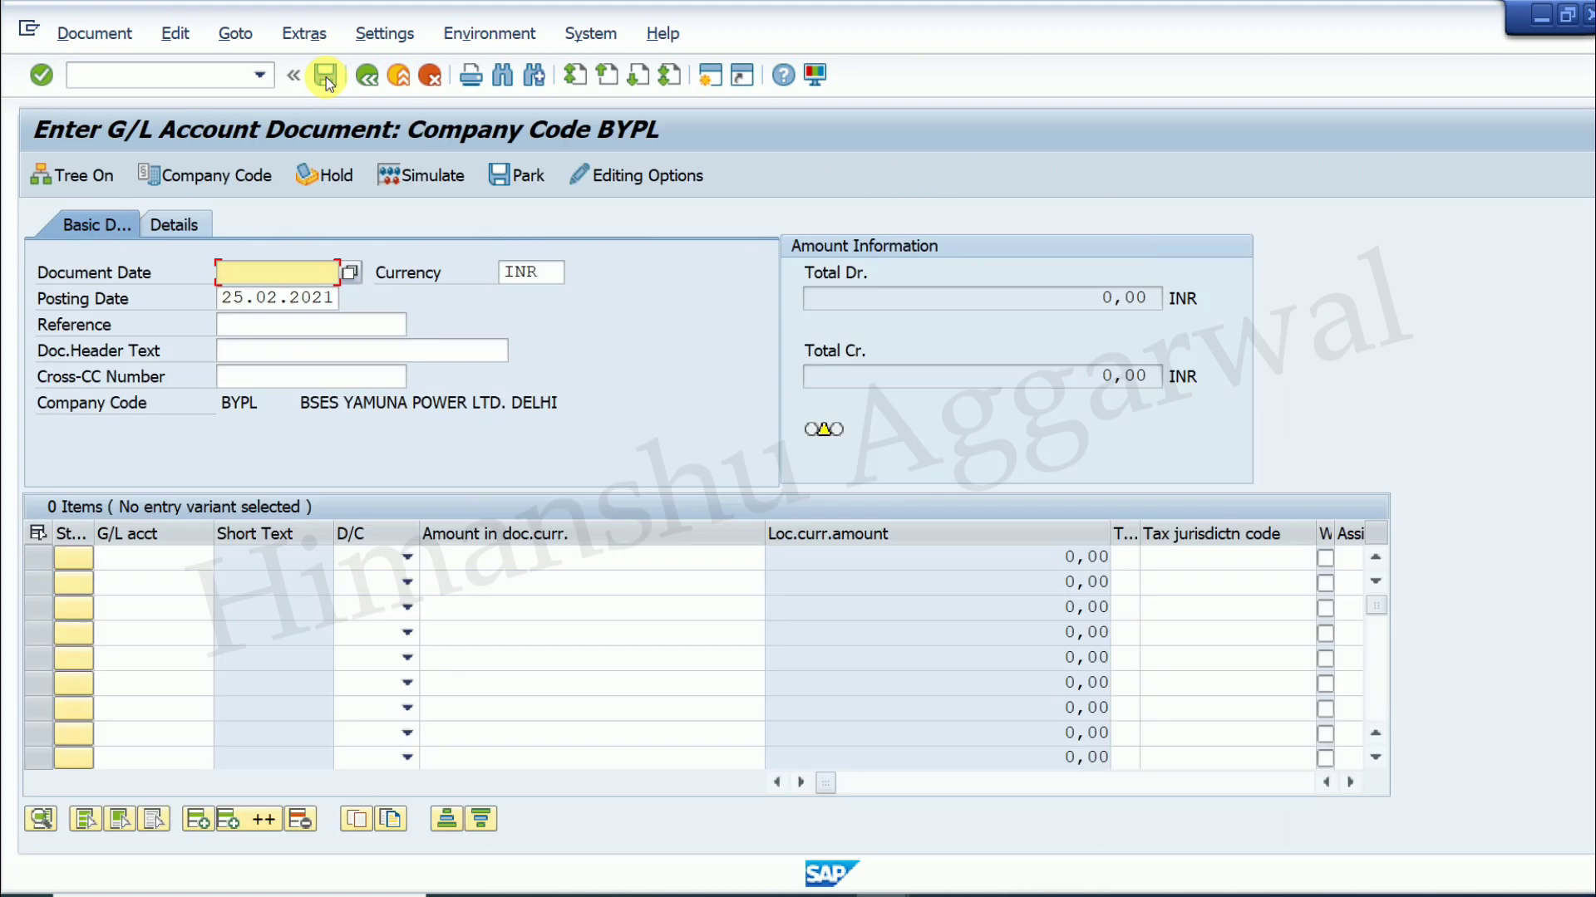
click(368, 77)
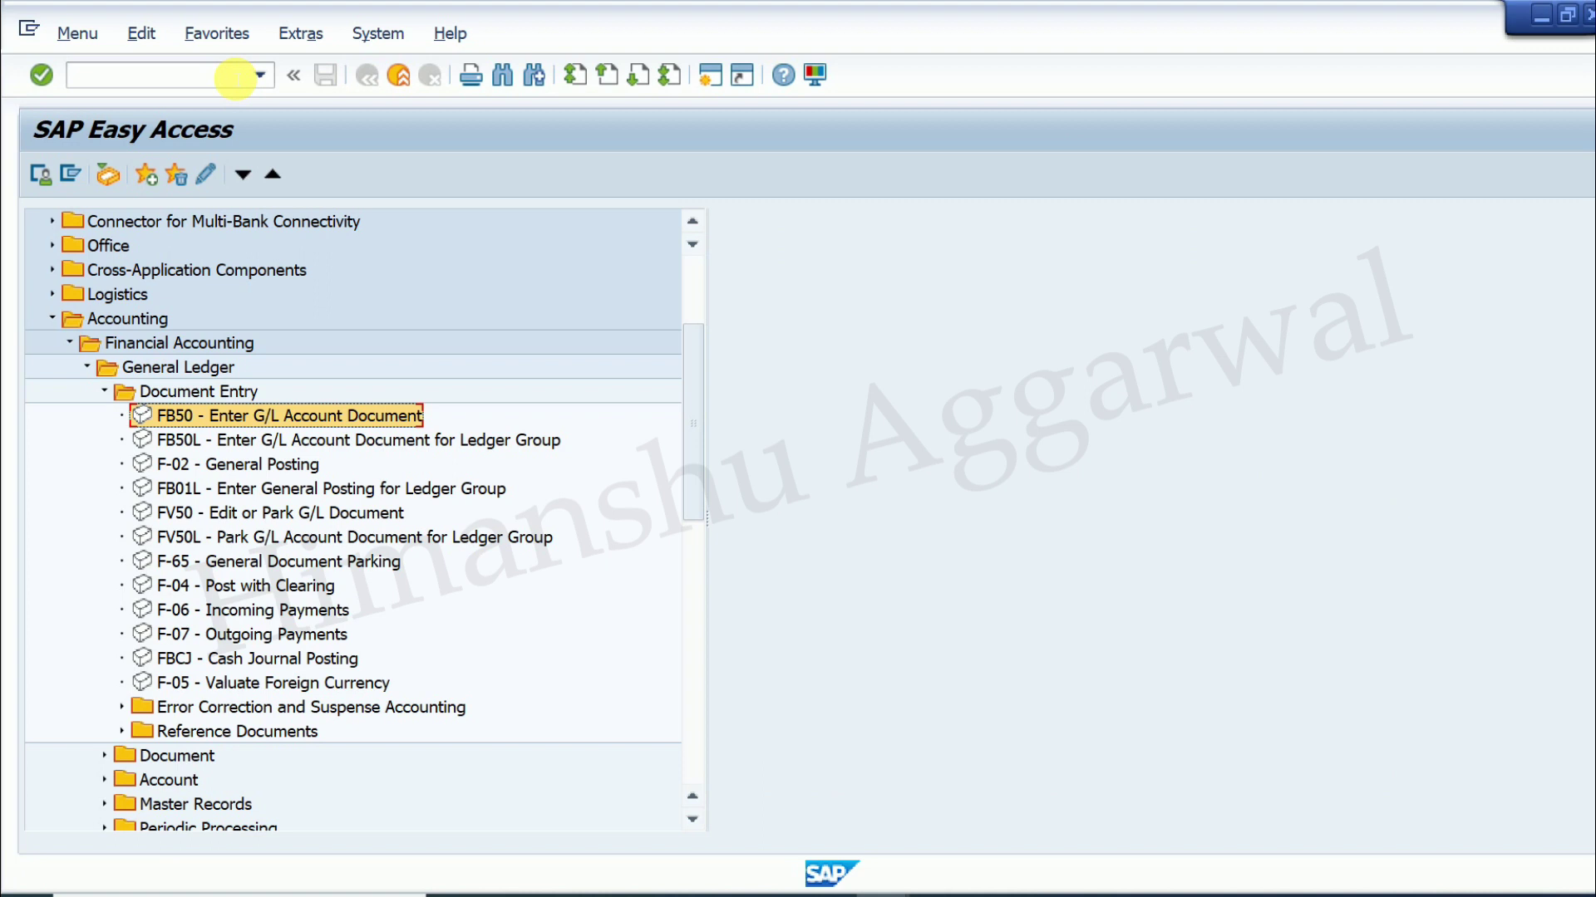
Step: Collapse the Document Entry folder and open Display Document from the General Ledger's Document folder
click(105, 391)
click(104, 416)
double_click(185, 497)
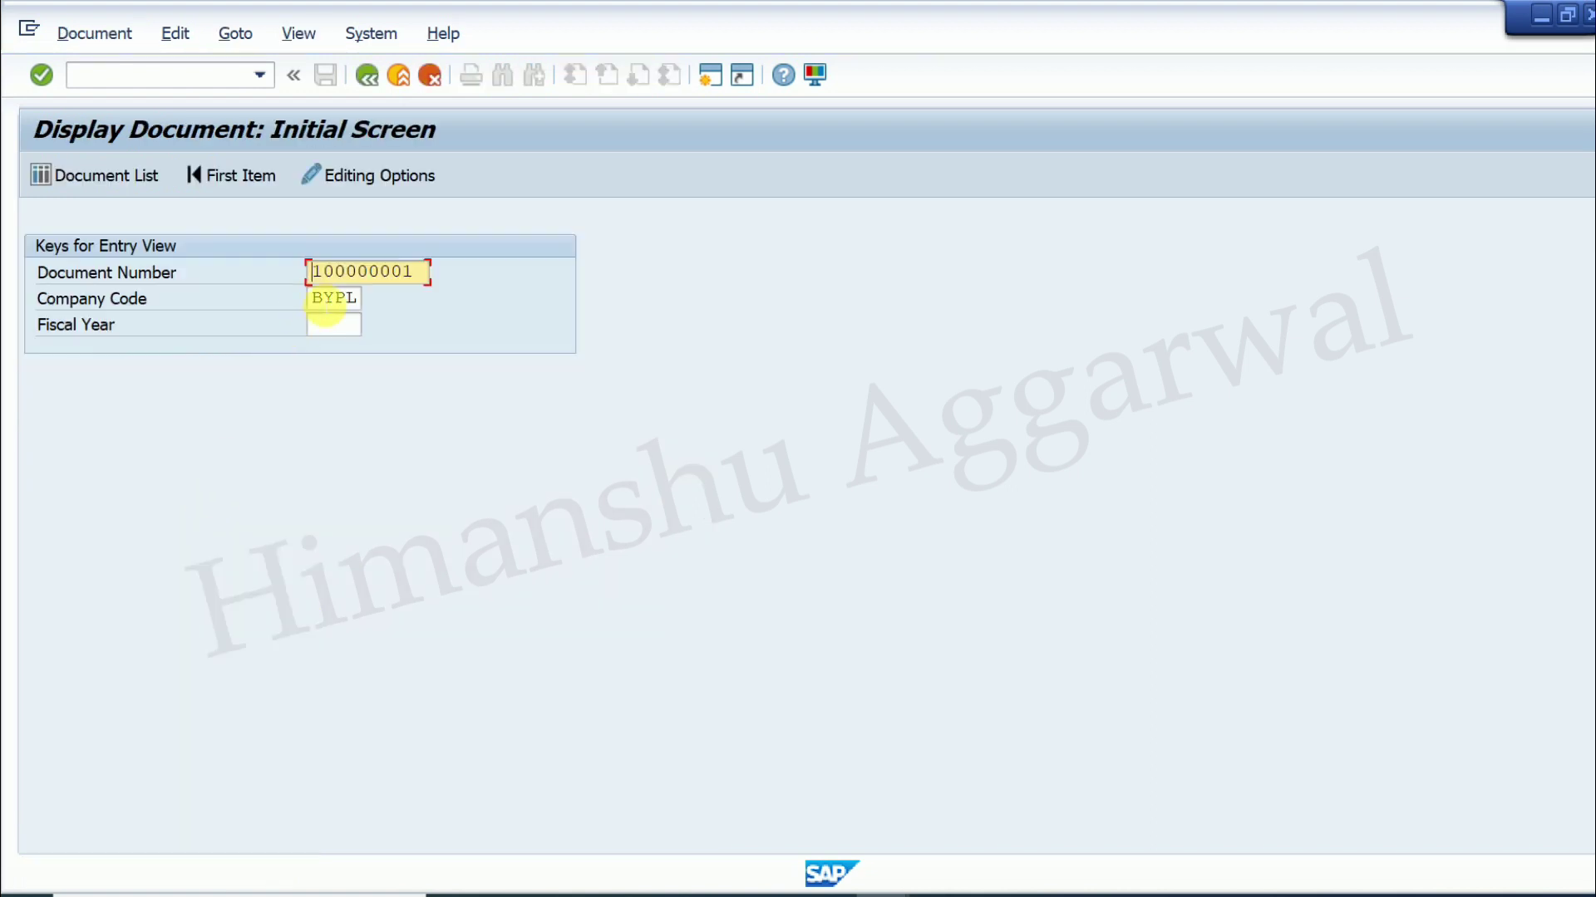
Step: Clear the document number and list the documents of company code BYPL for fiscal year 2021
click(332, 324)
text(200)
text(21)
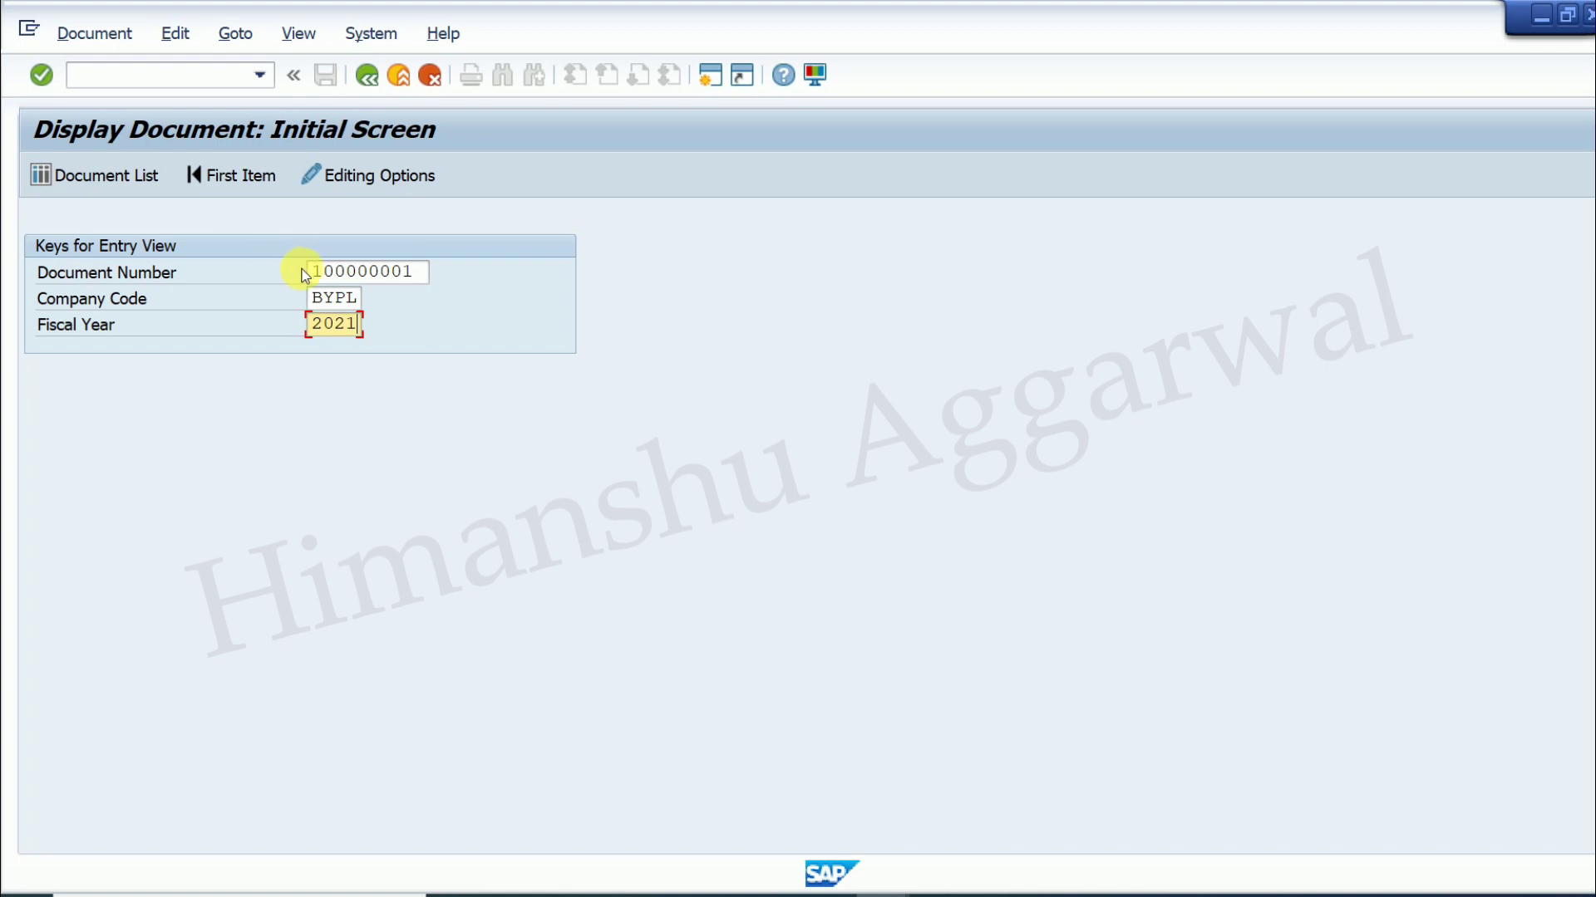
click(320, 273)
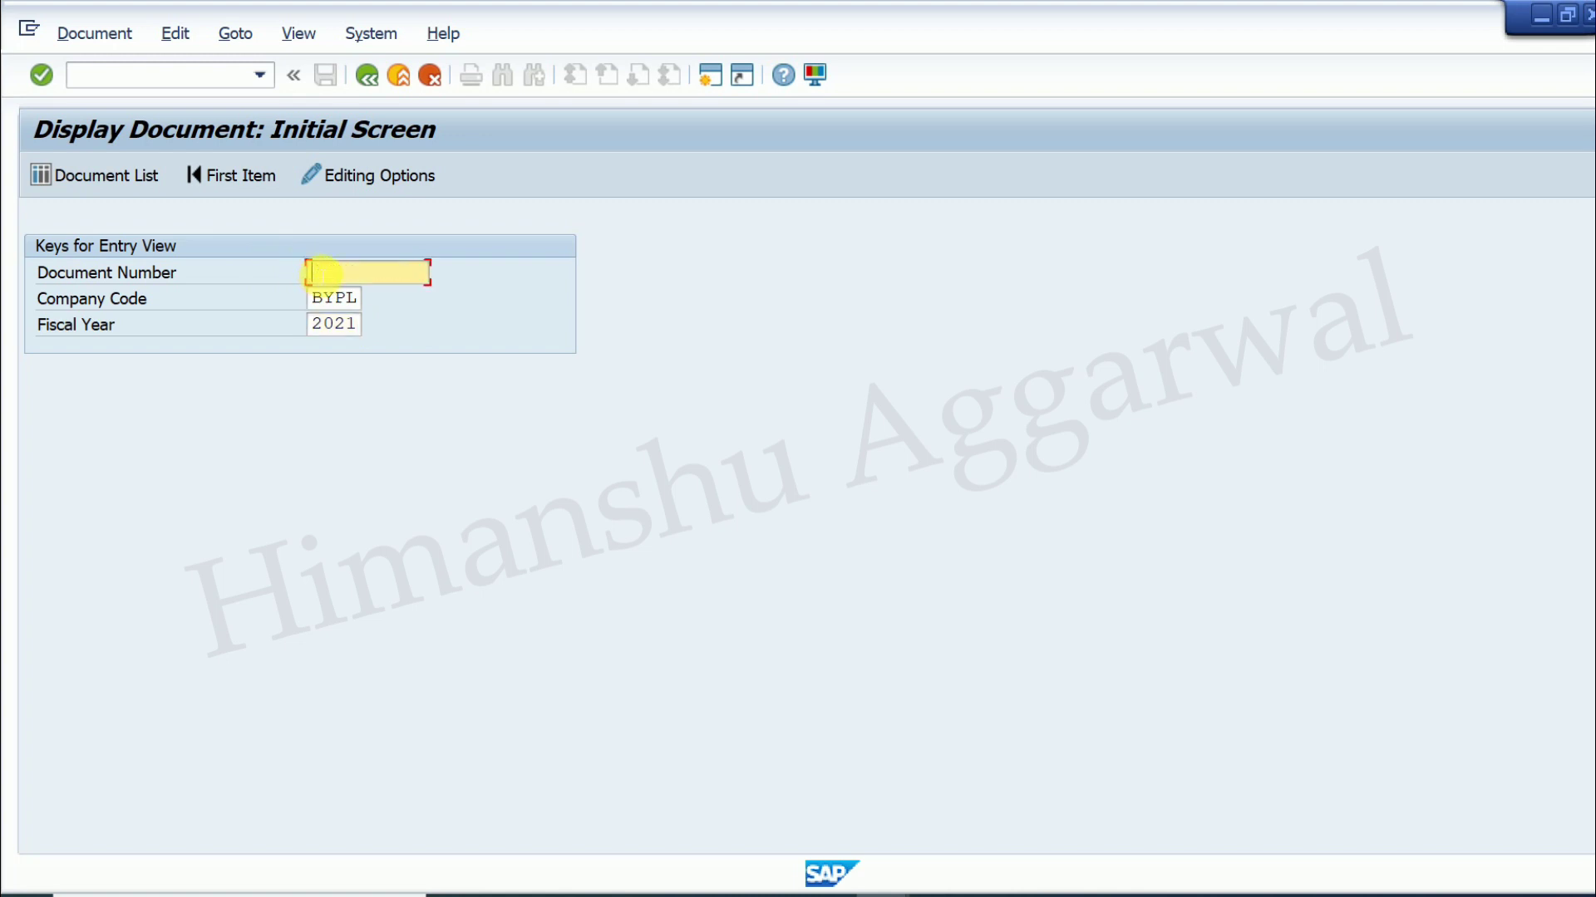
click(96, 181)
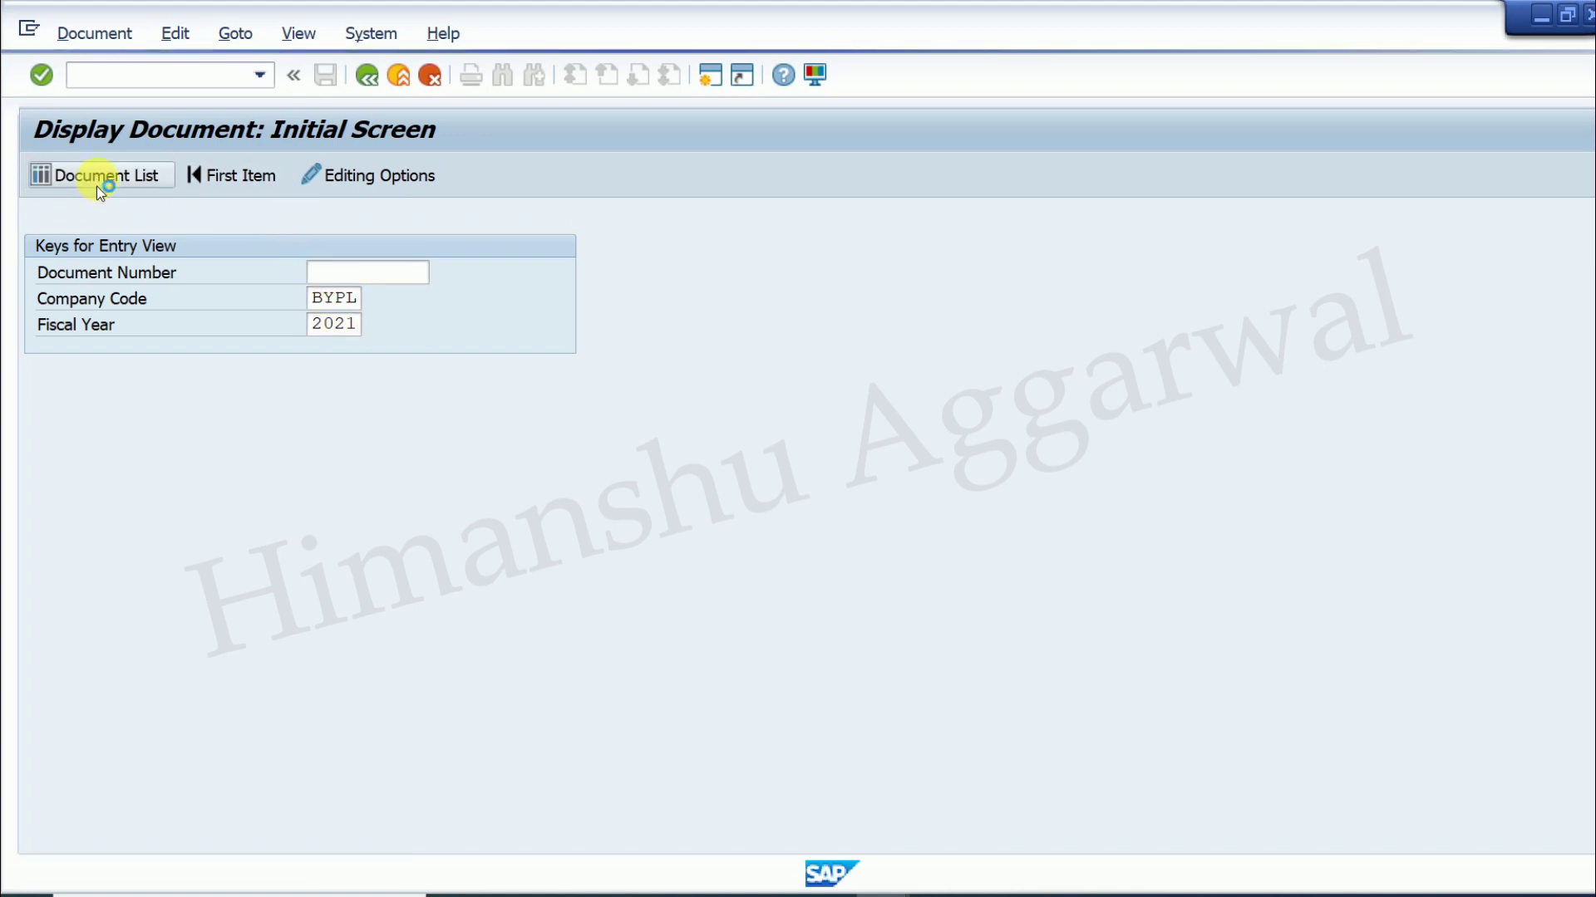
click(432, 271)
text(2021)
click(40, 175)
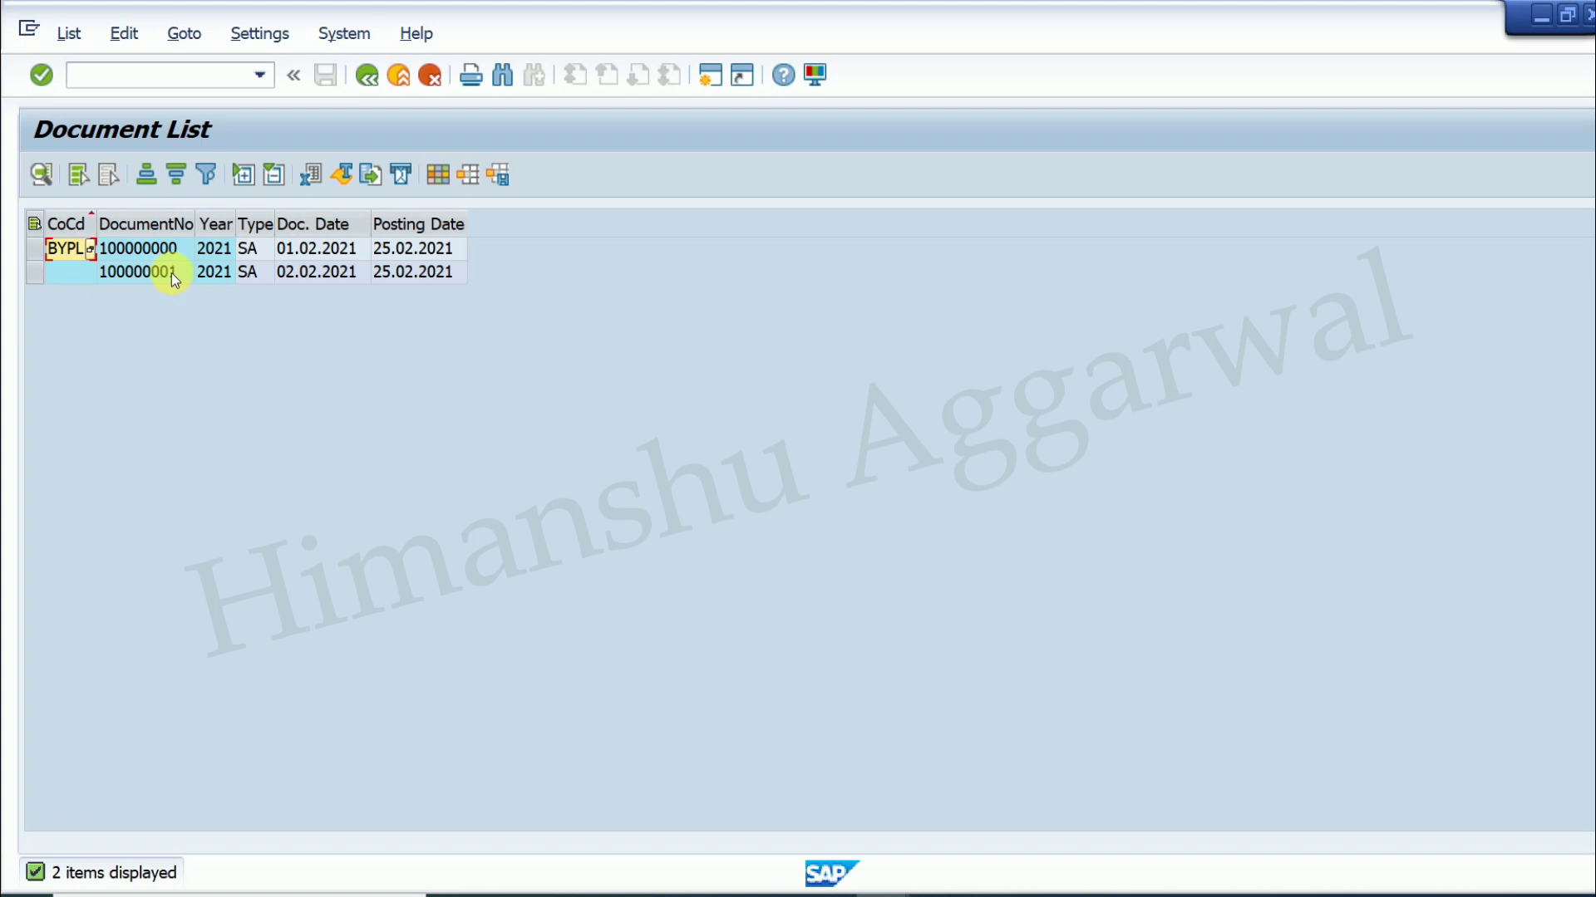
Step: Open each of the two listed documents in turn to view its line items, and return to the SAP Easy Access screen
double_click(170, 251)
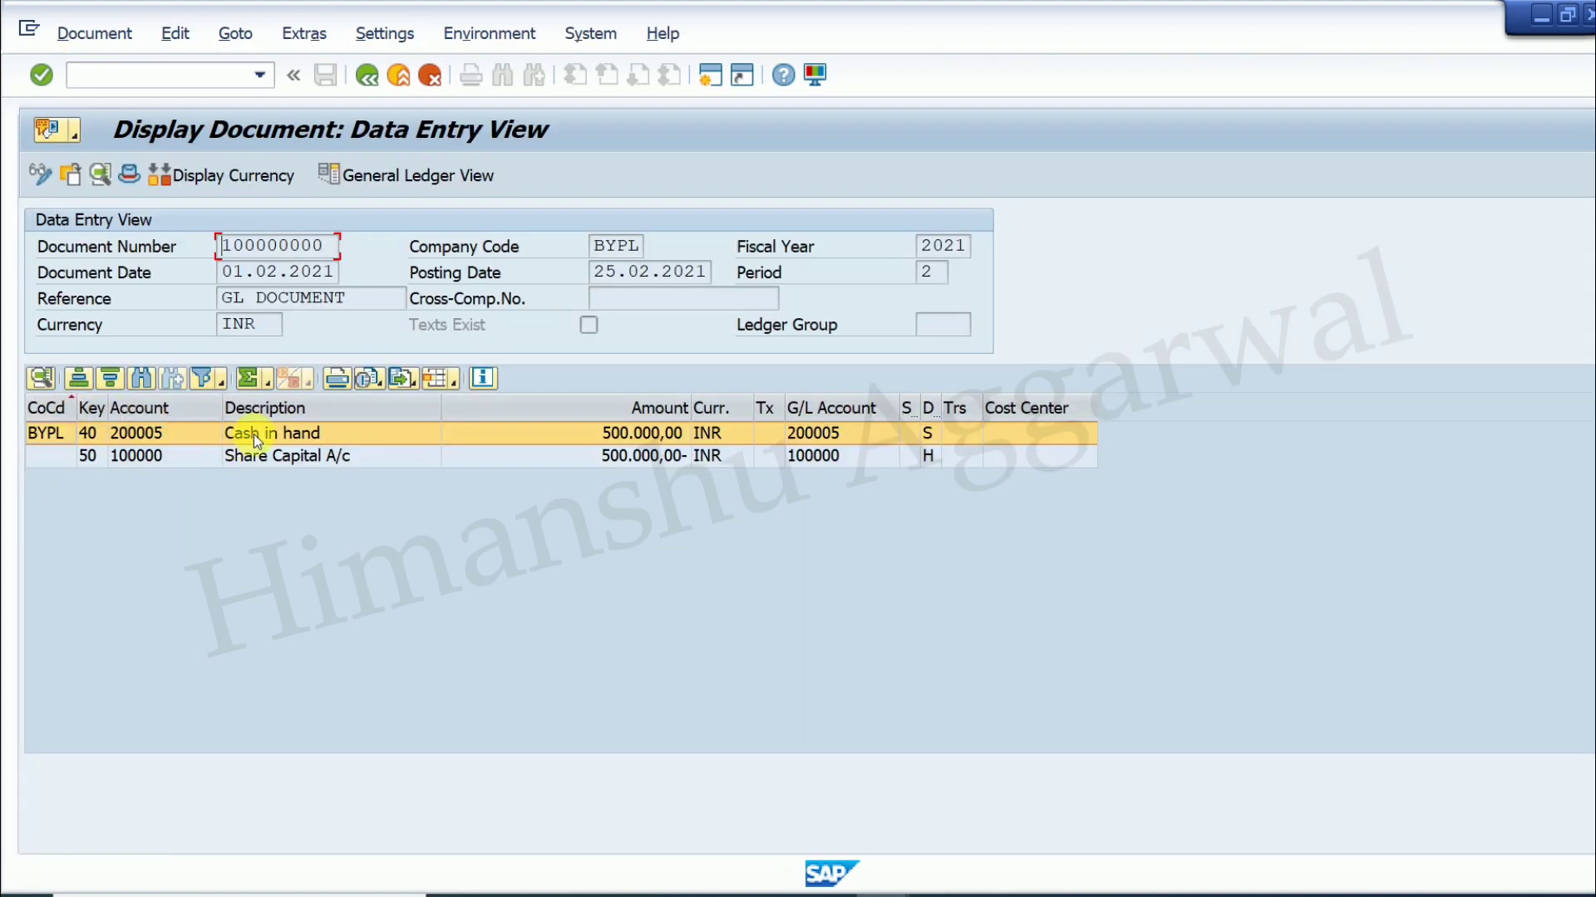
click(374, 77)
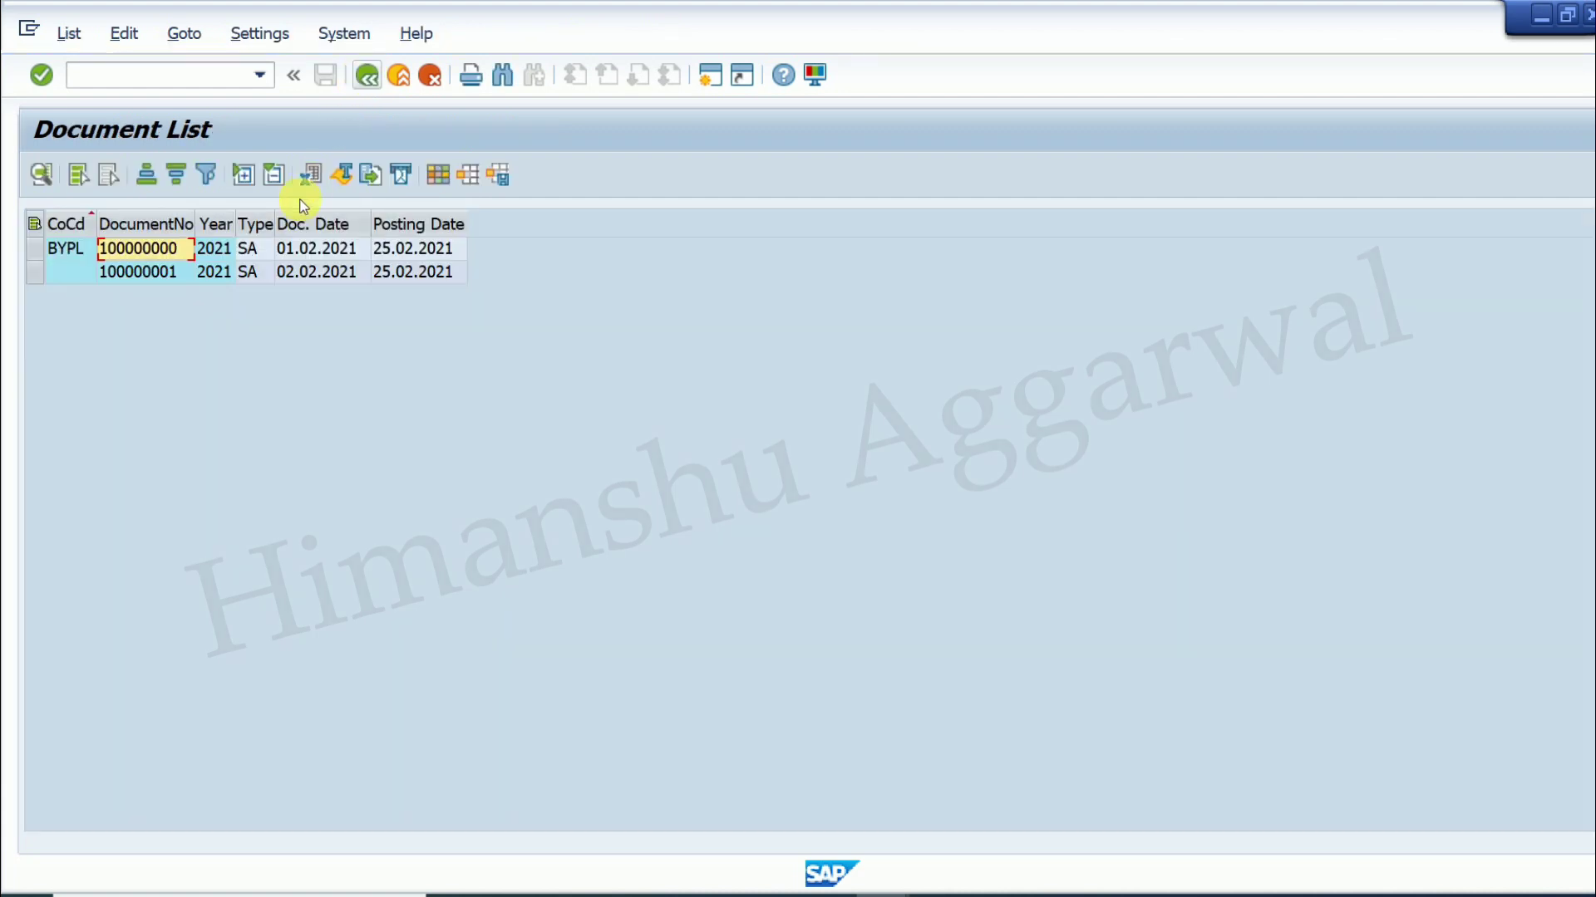
double_click(143, 275)
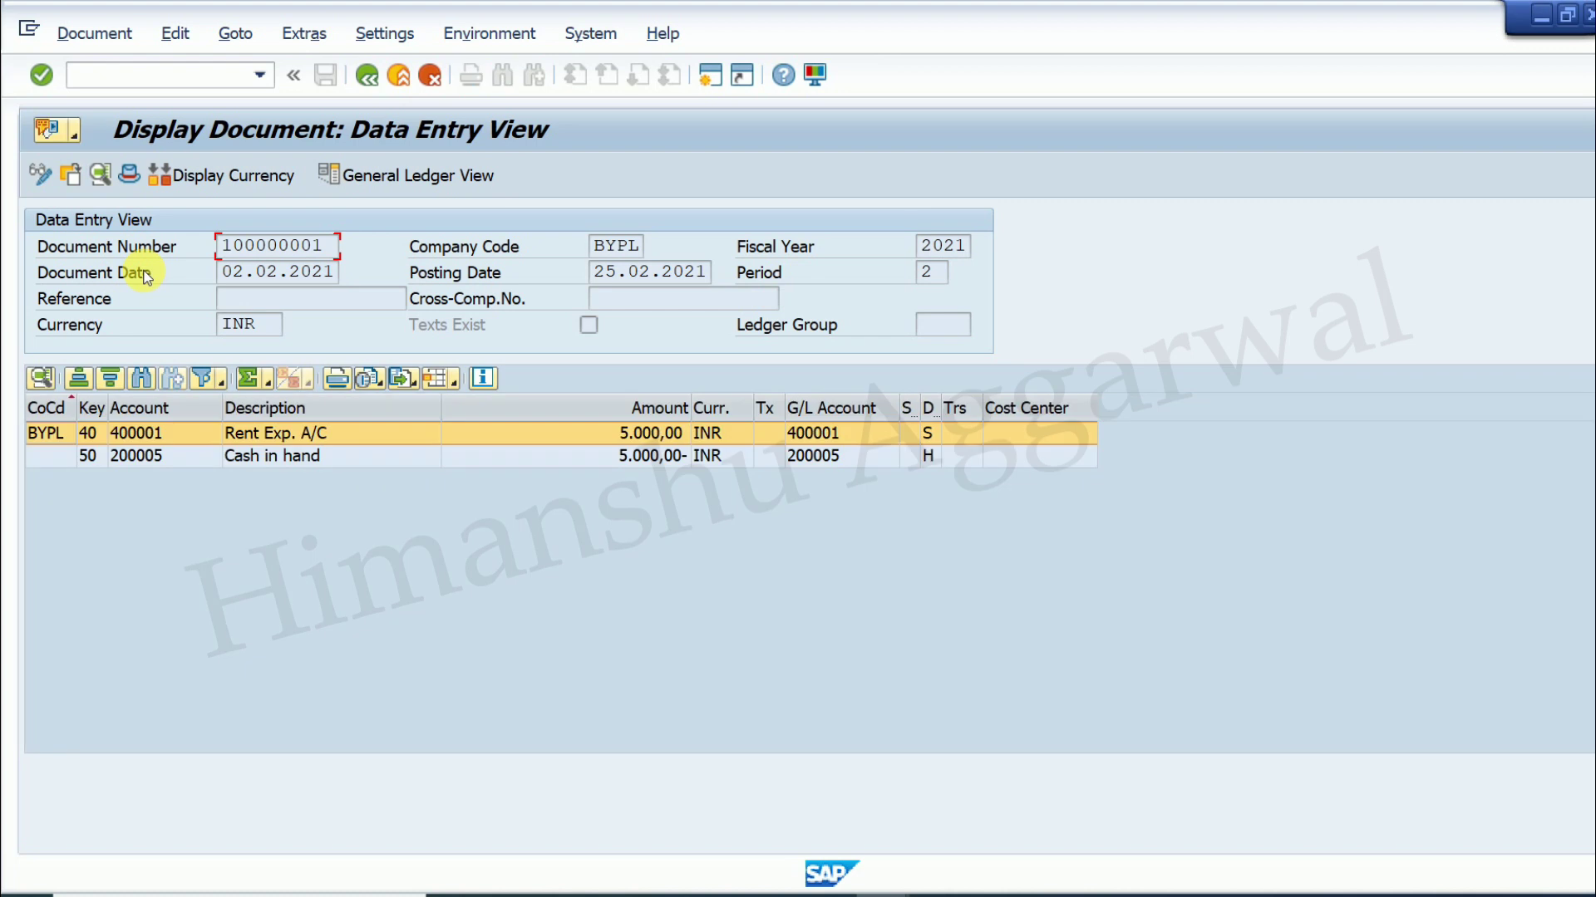
click(367, 76)
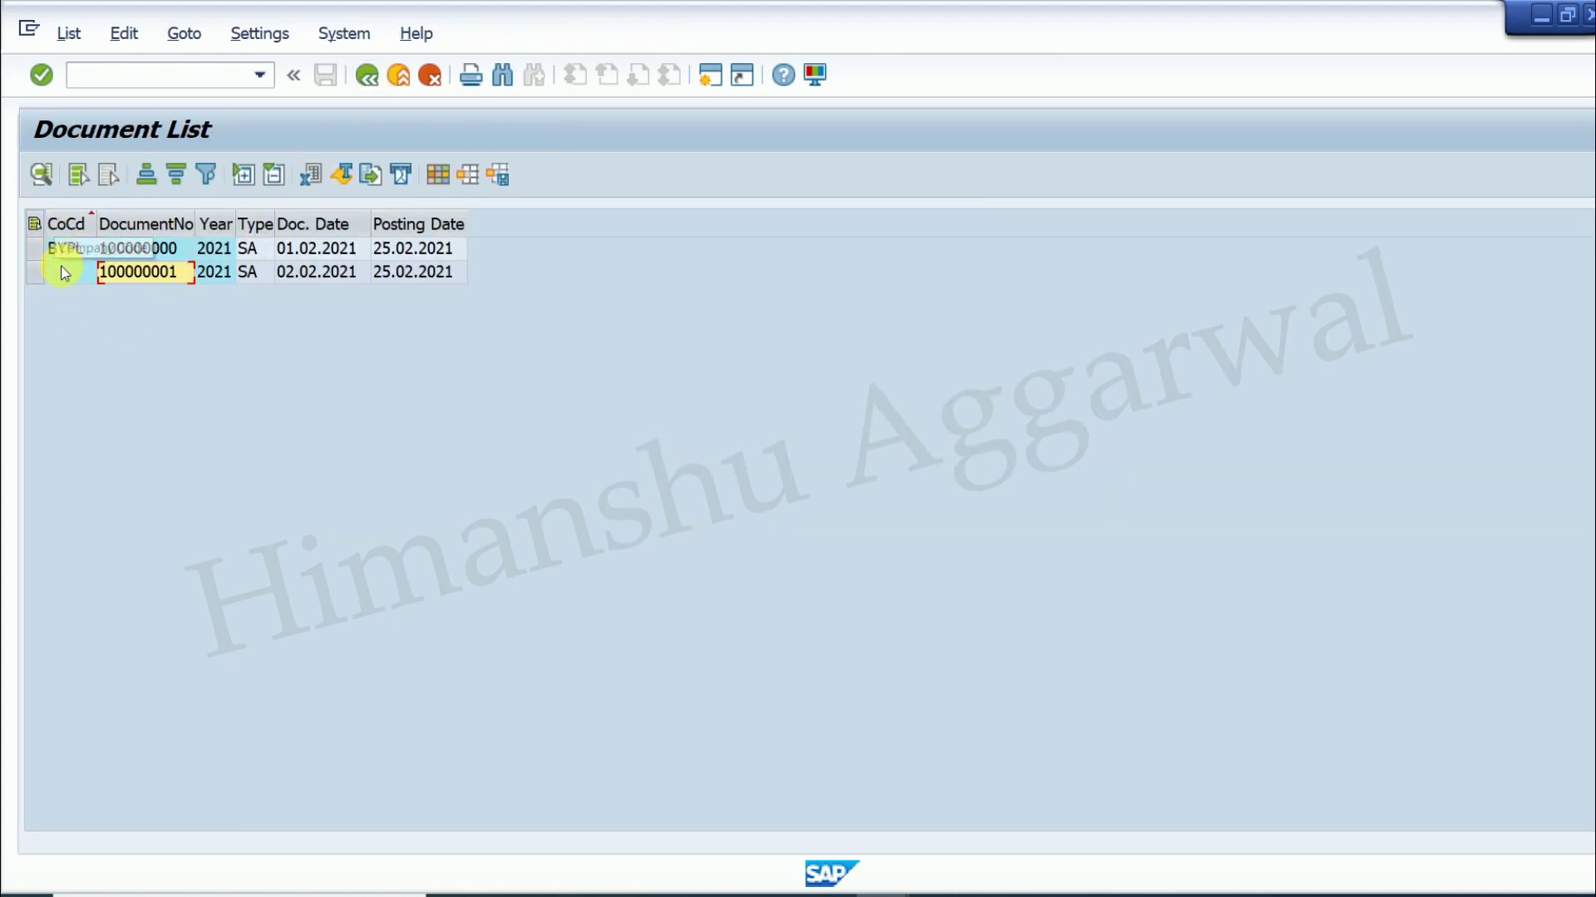
click(366, 76)
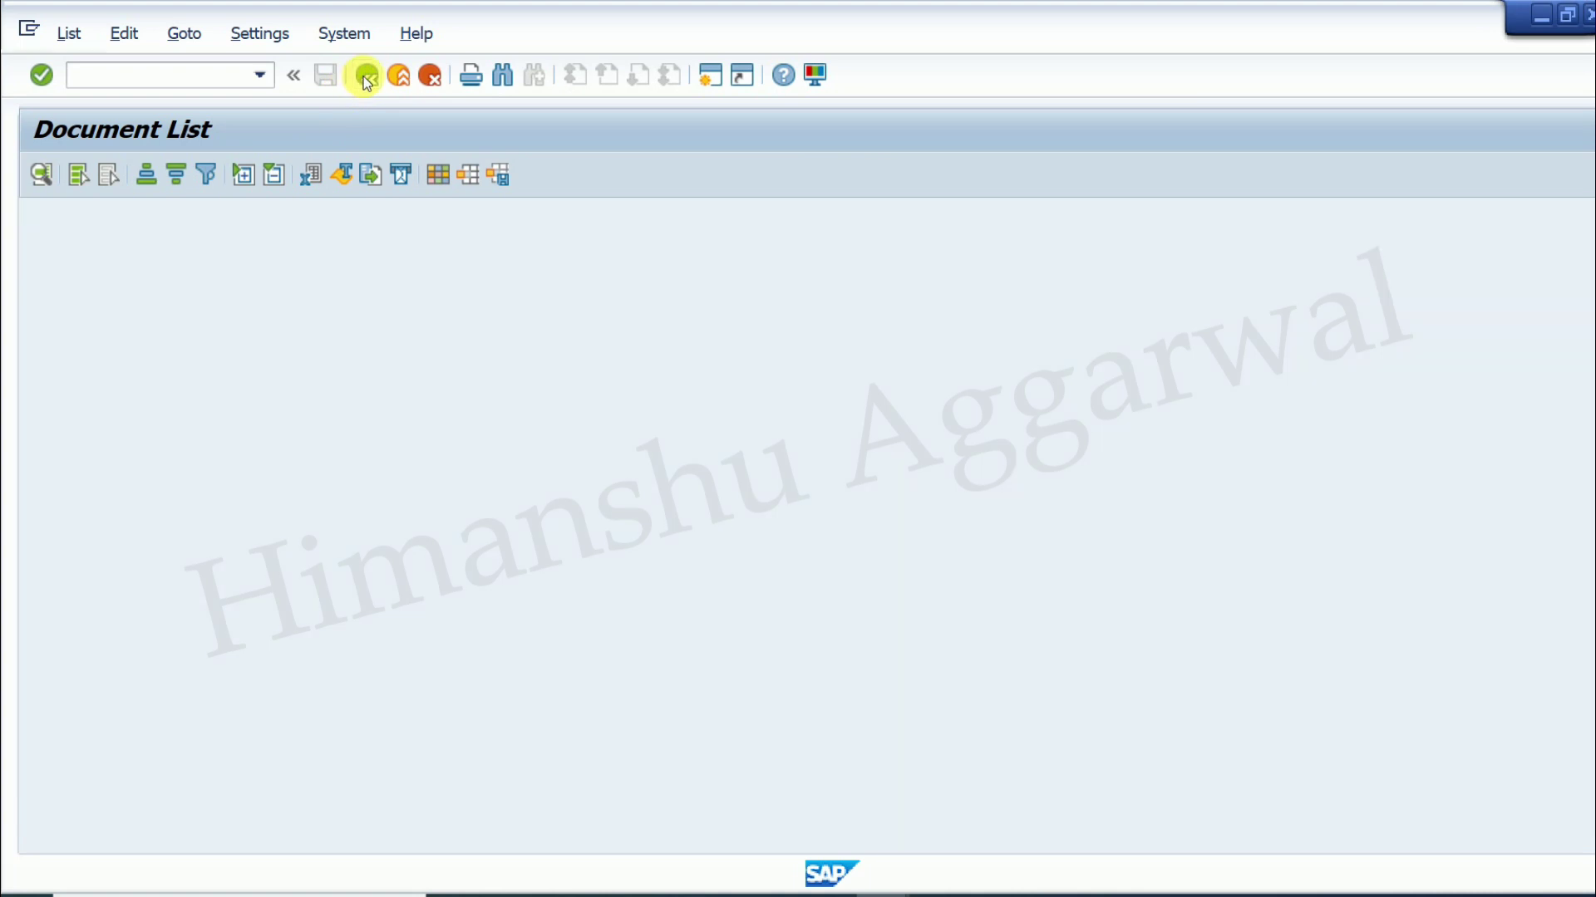
click(367, 76)
click(366, 75)
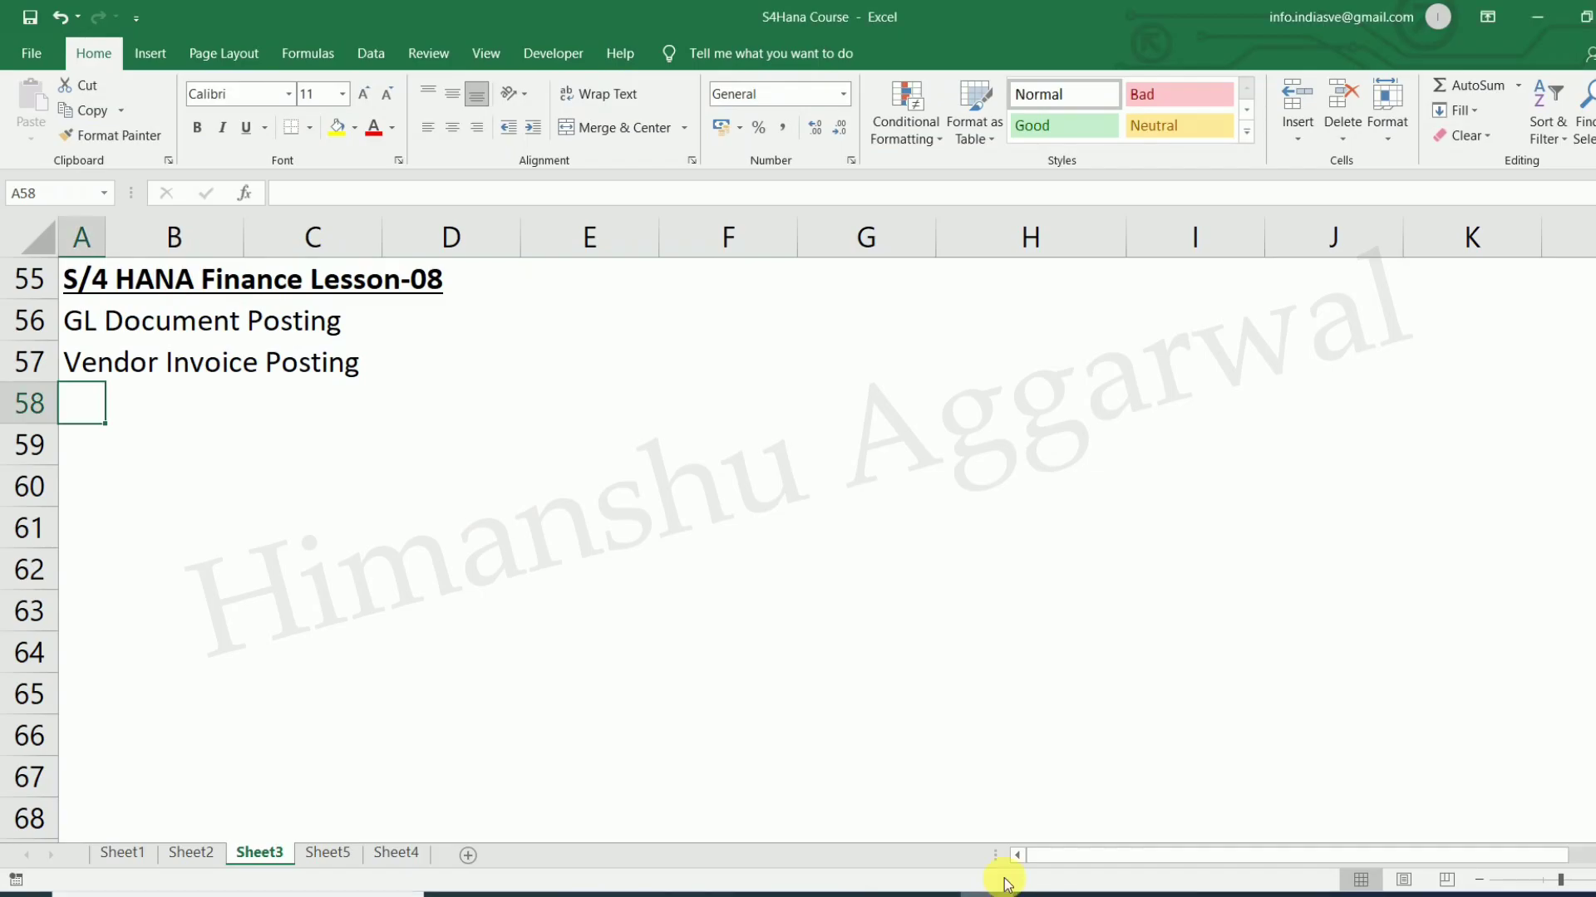
Step: Look up the Vendor Invoice Posting topic under Lesson-08 in the Excel course sheet and switch back to SAP
click(127, 362)
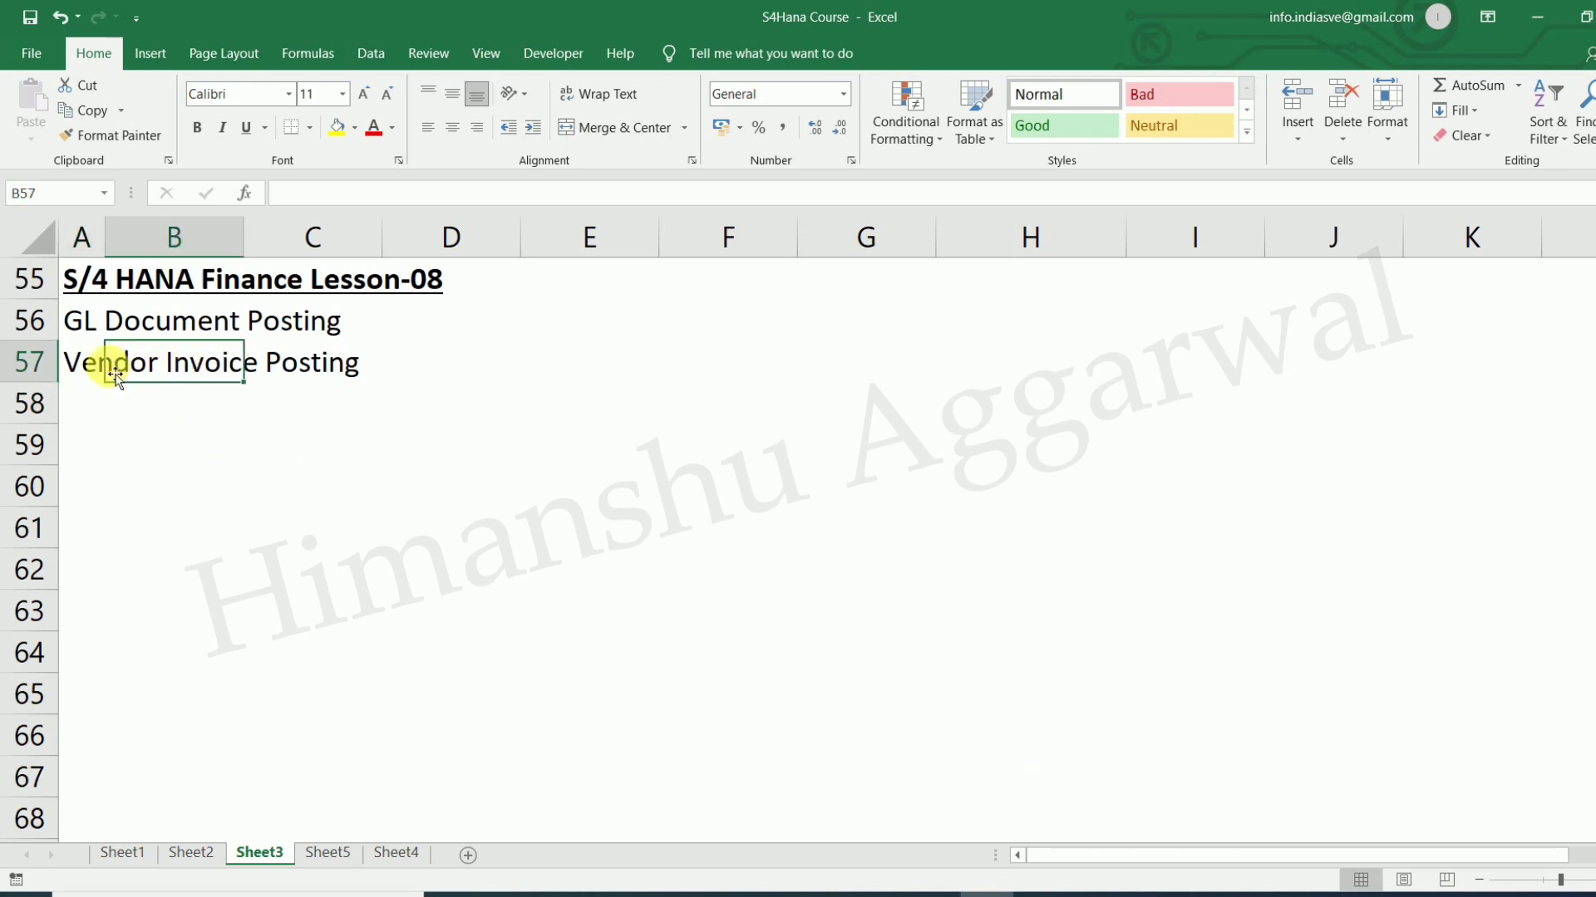
click(82, 367)
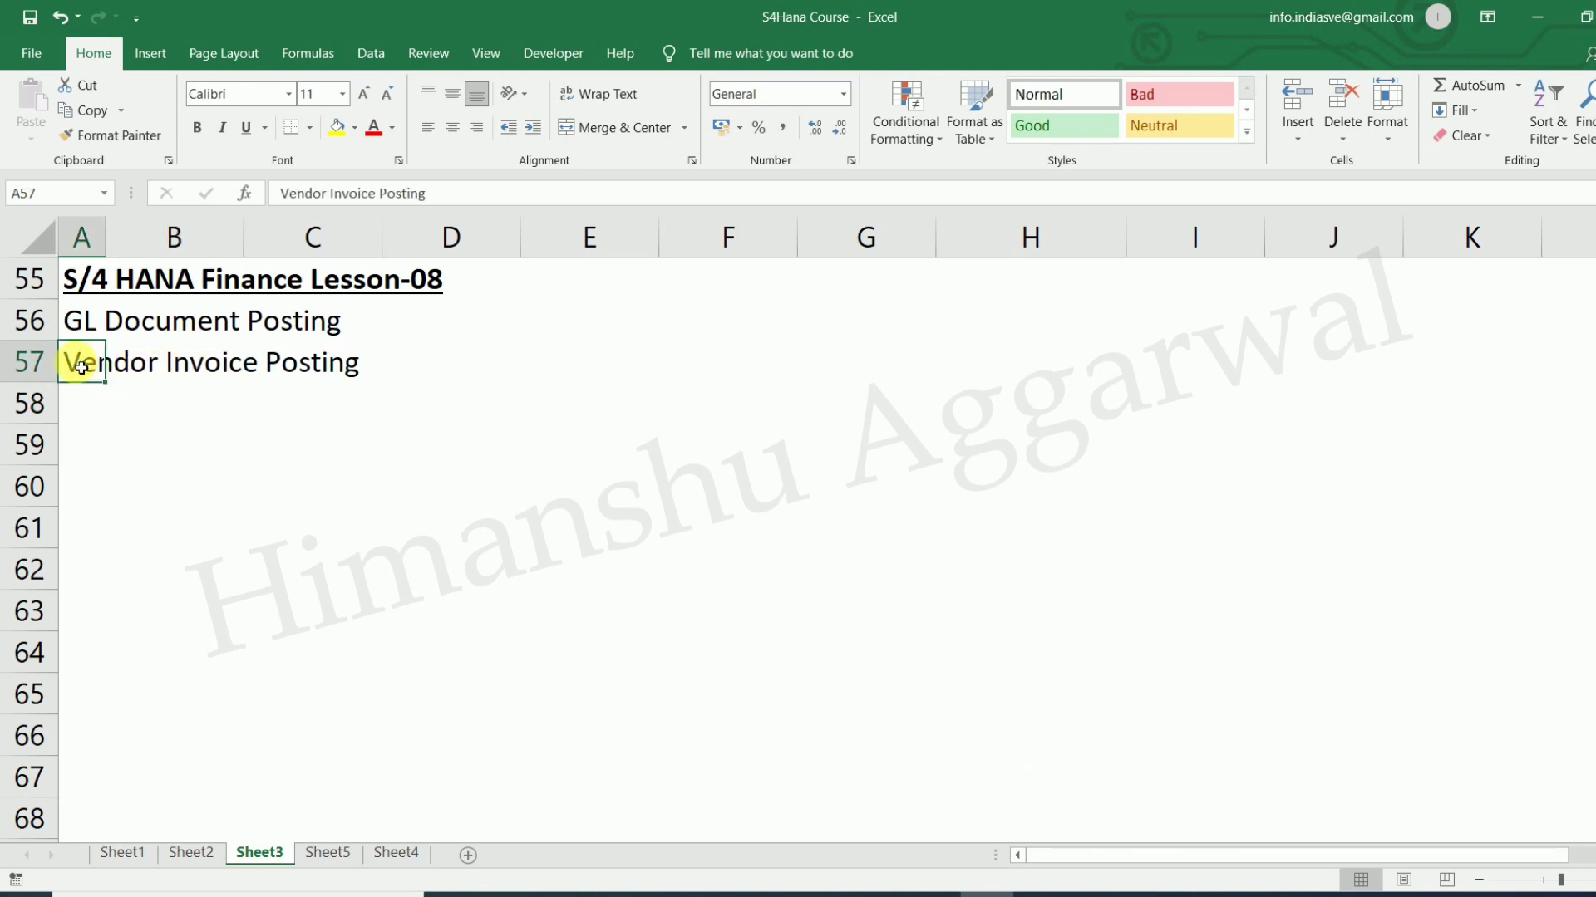
click(899, 879)
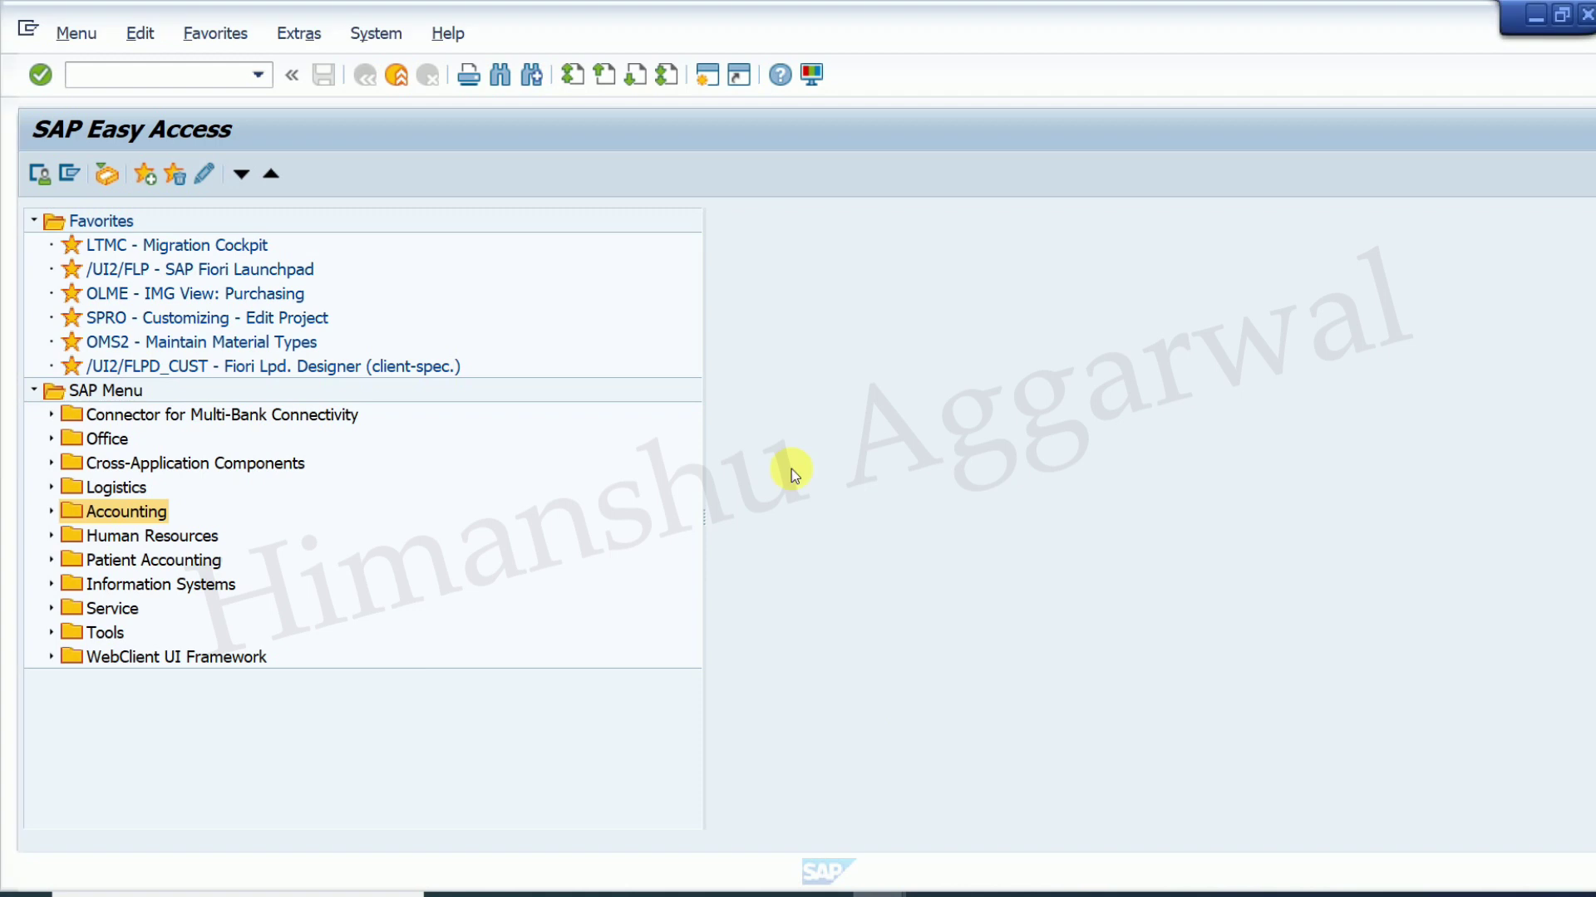
Step: Expand Accounting, Financial Accounting and Accounts Payable down to the Document Entry folder in the SAP Menu
click(51, 512)
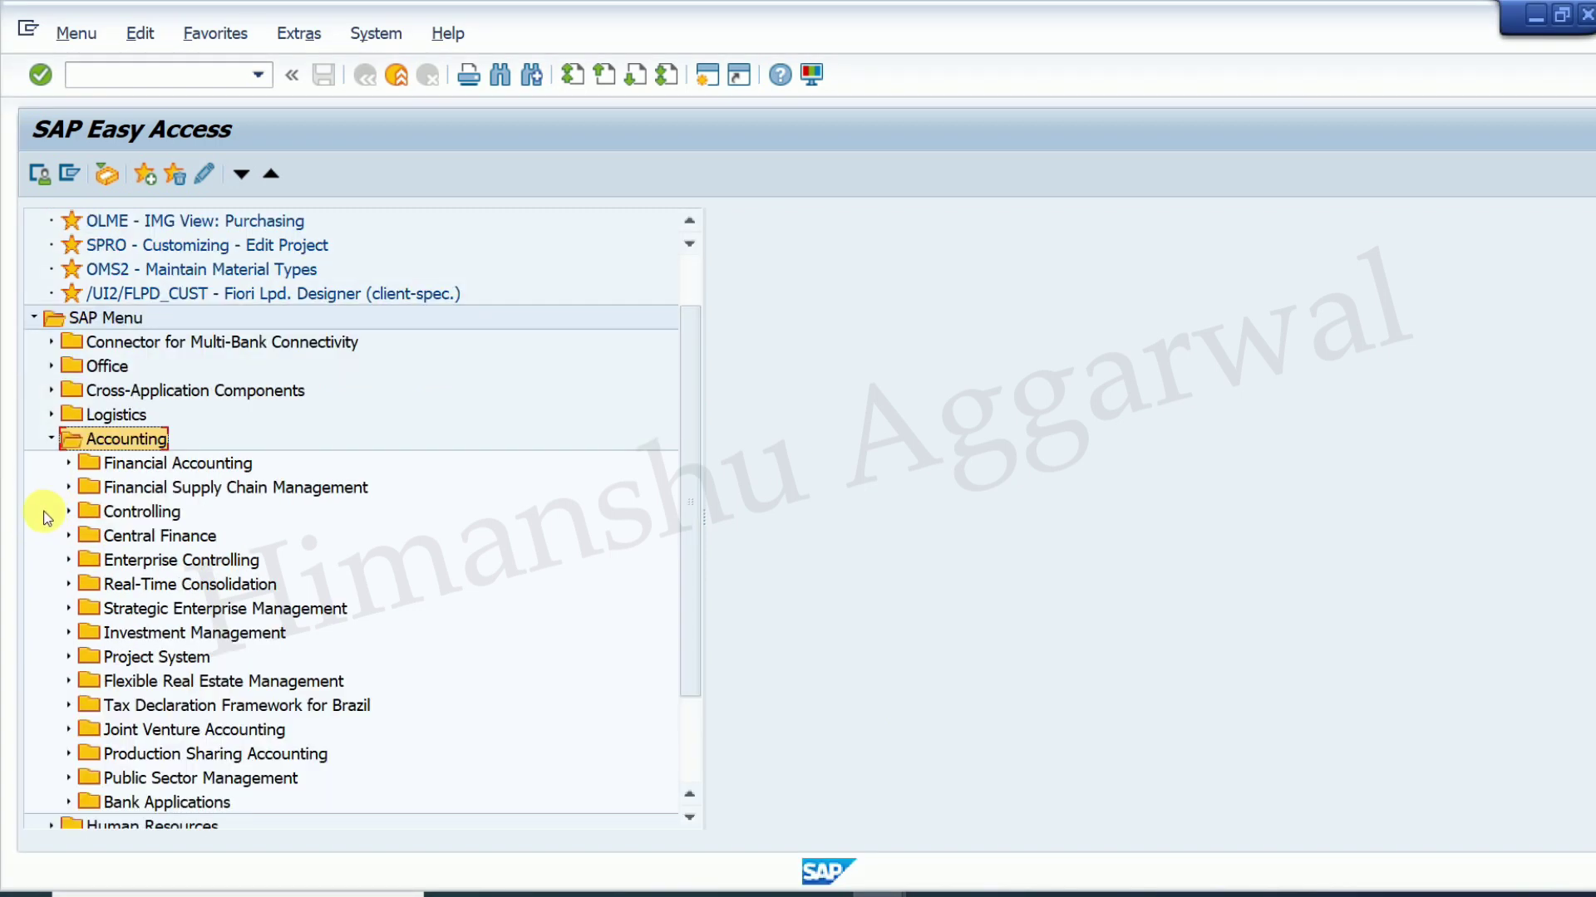
click(67, 463)
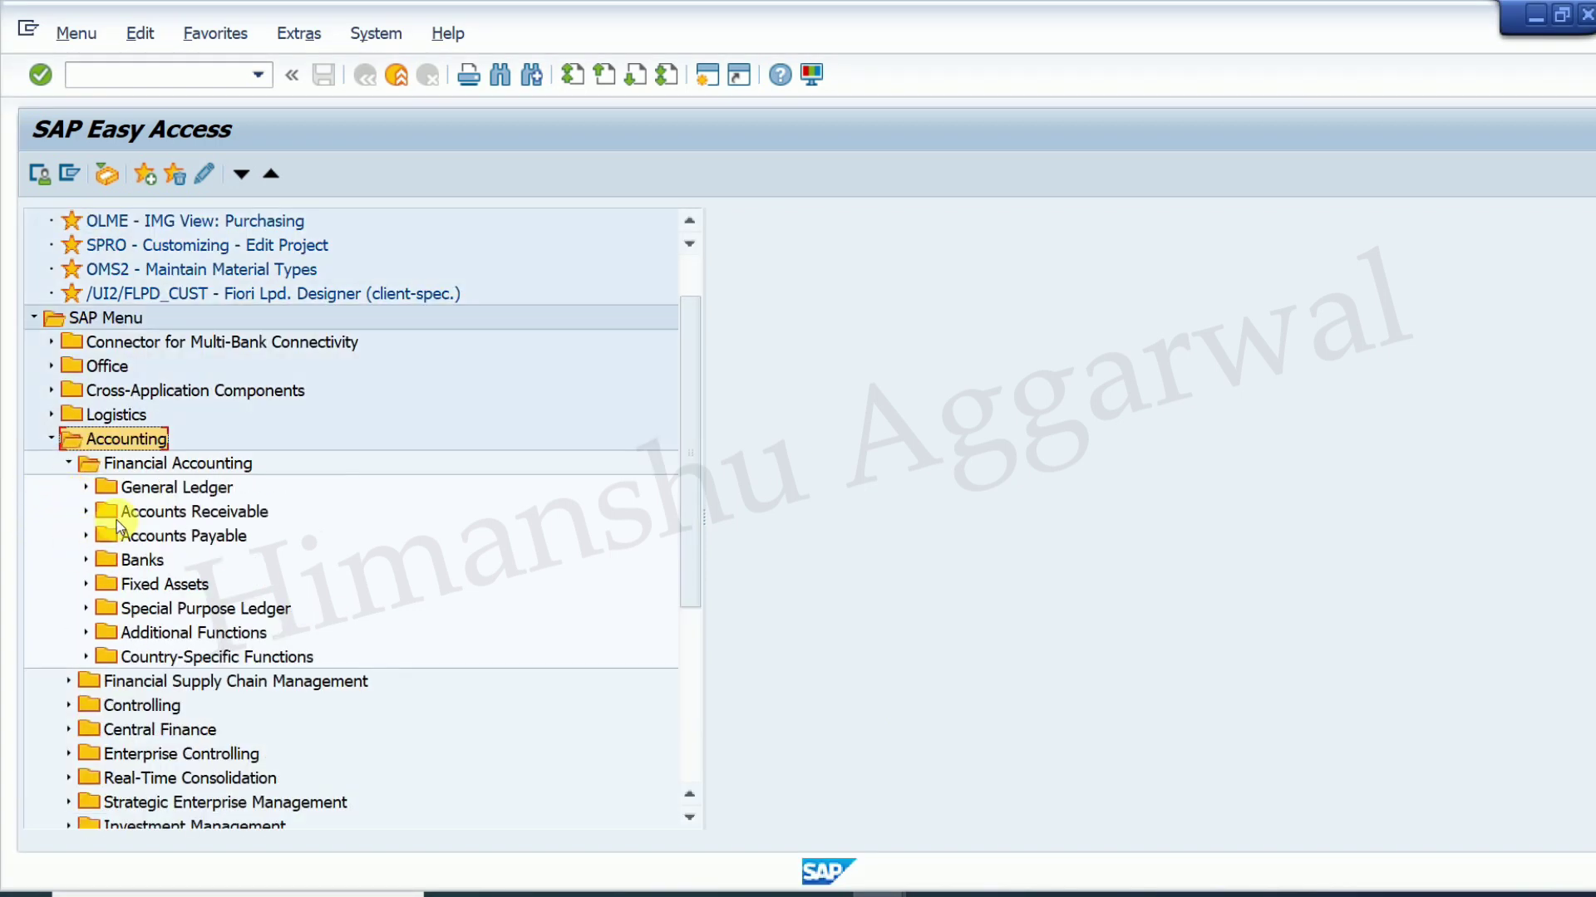
click(86, 536)
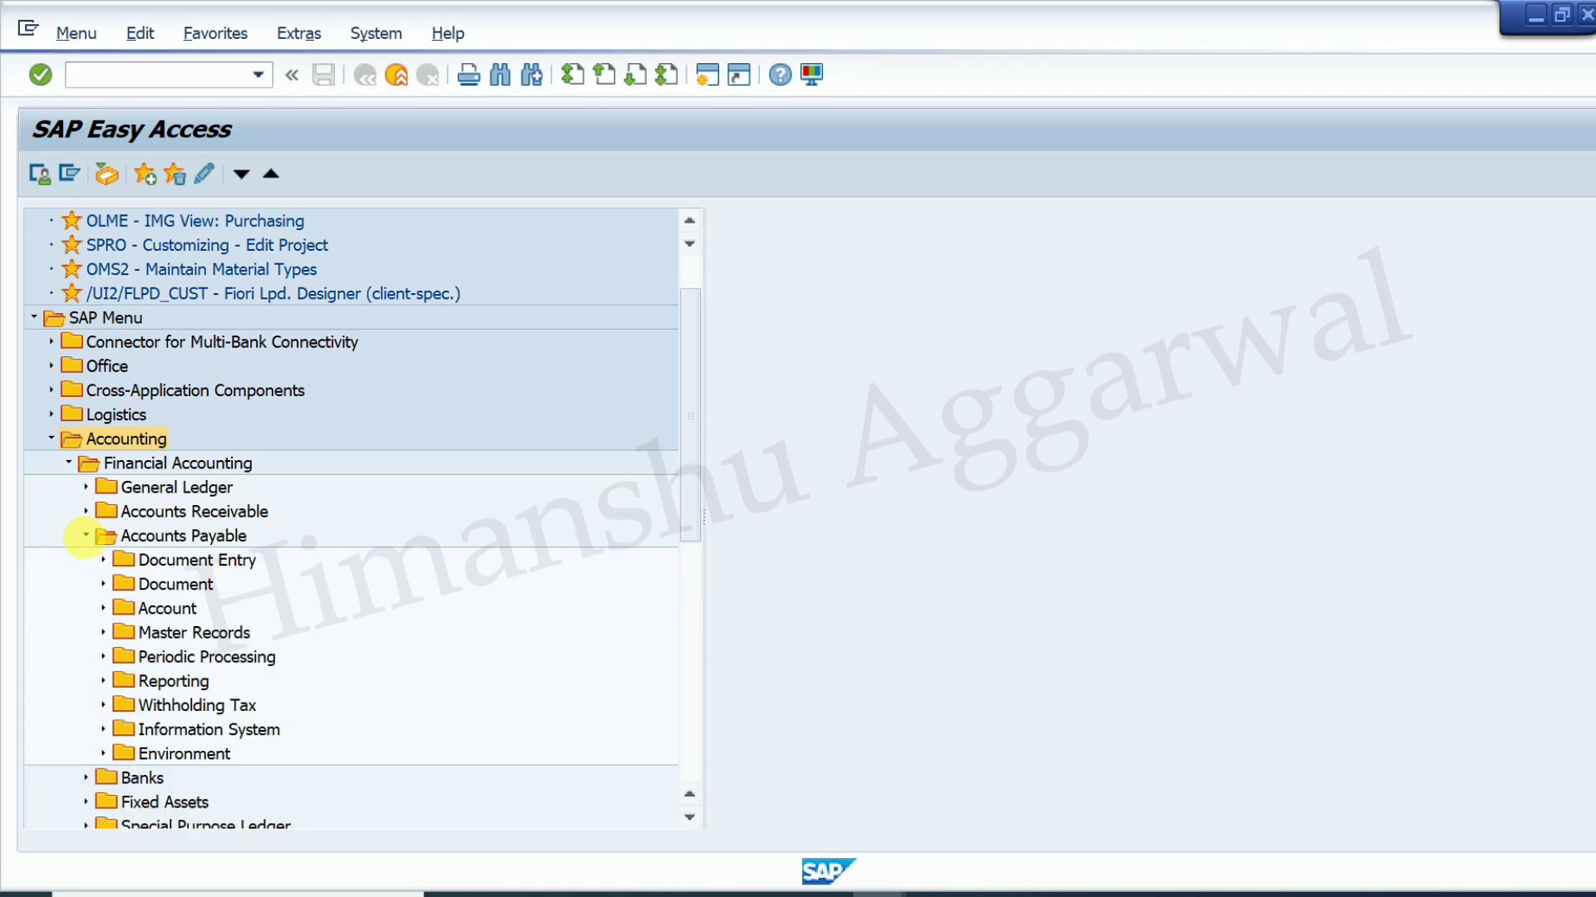
click(103, 512)
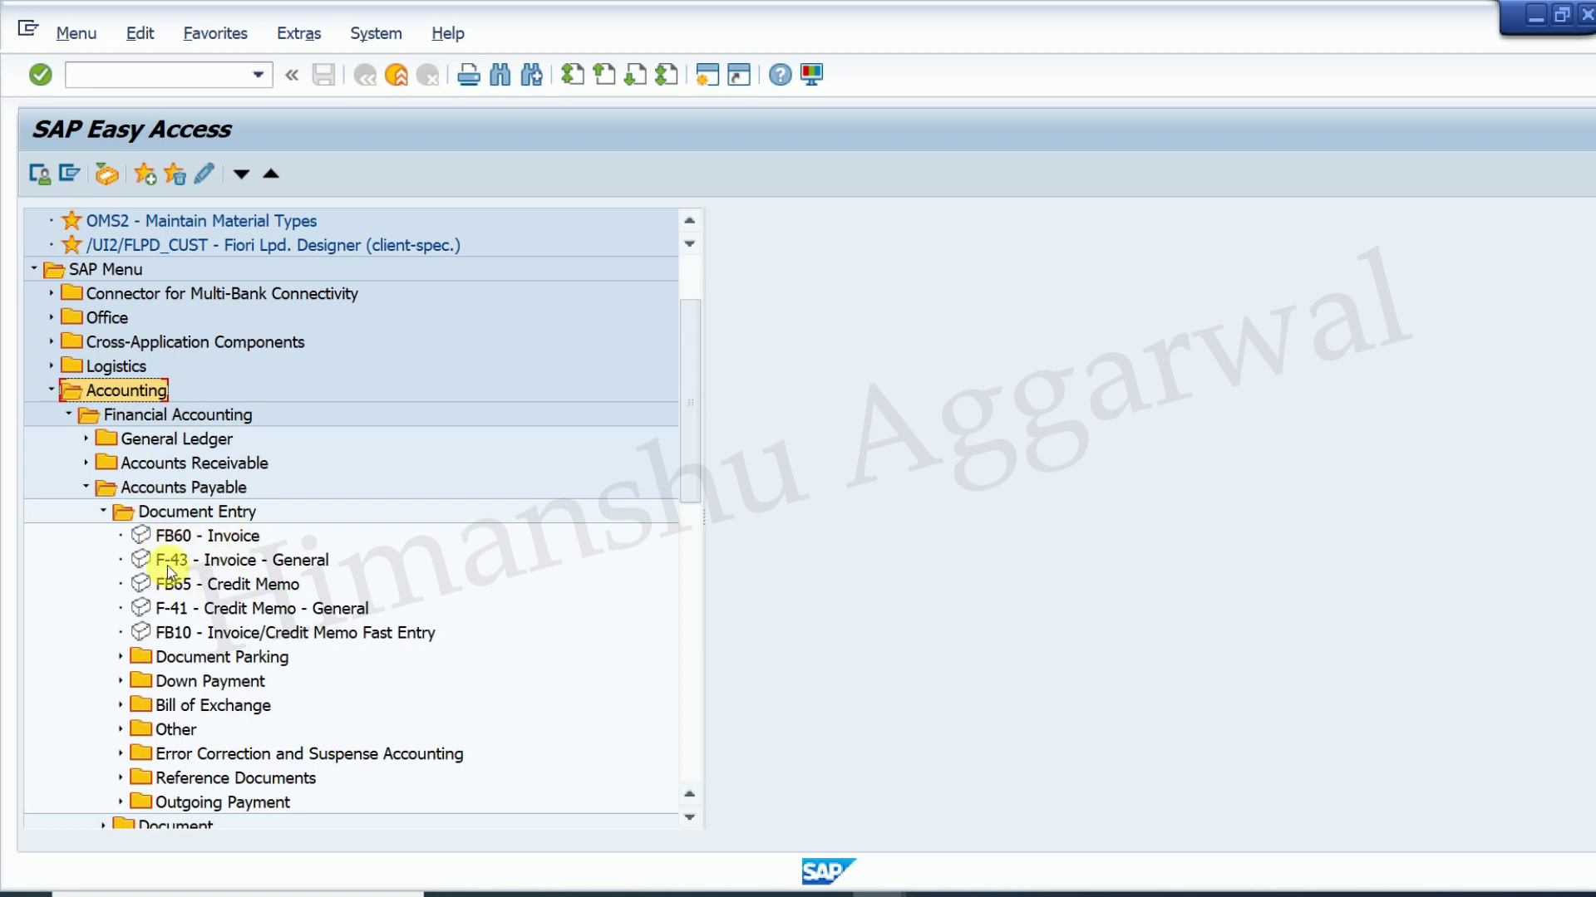
Step: View the header screen of F-43 Invoice - General and return to the SAP Easy Access menu
double_click(260, 564)
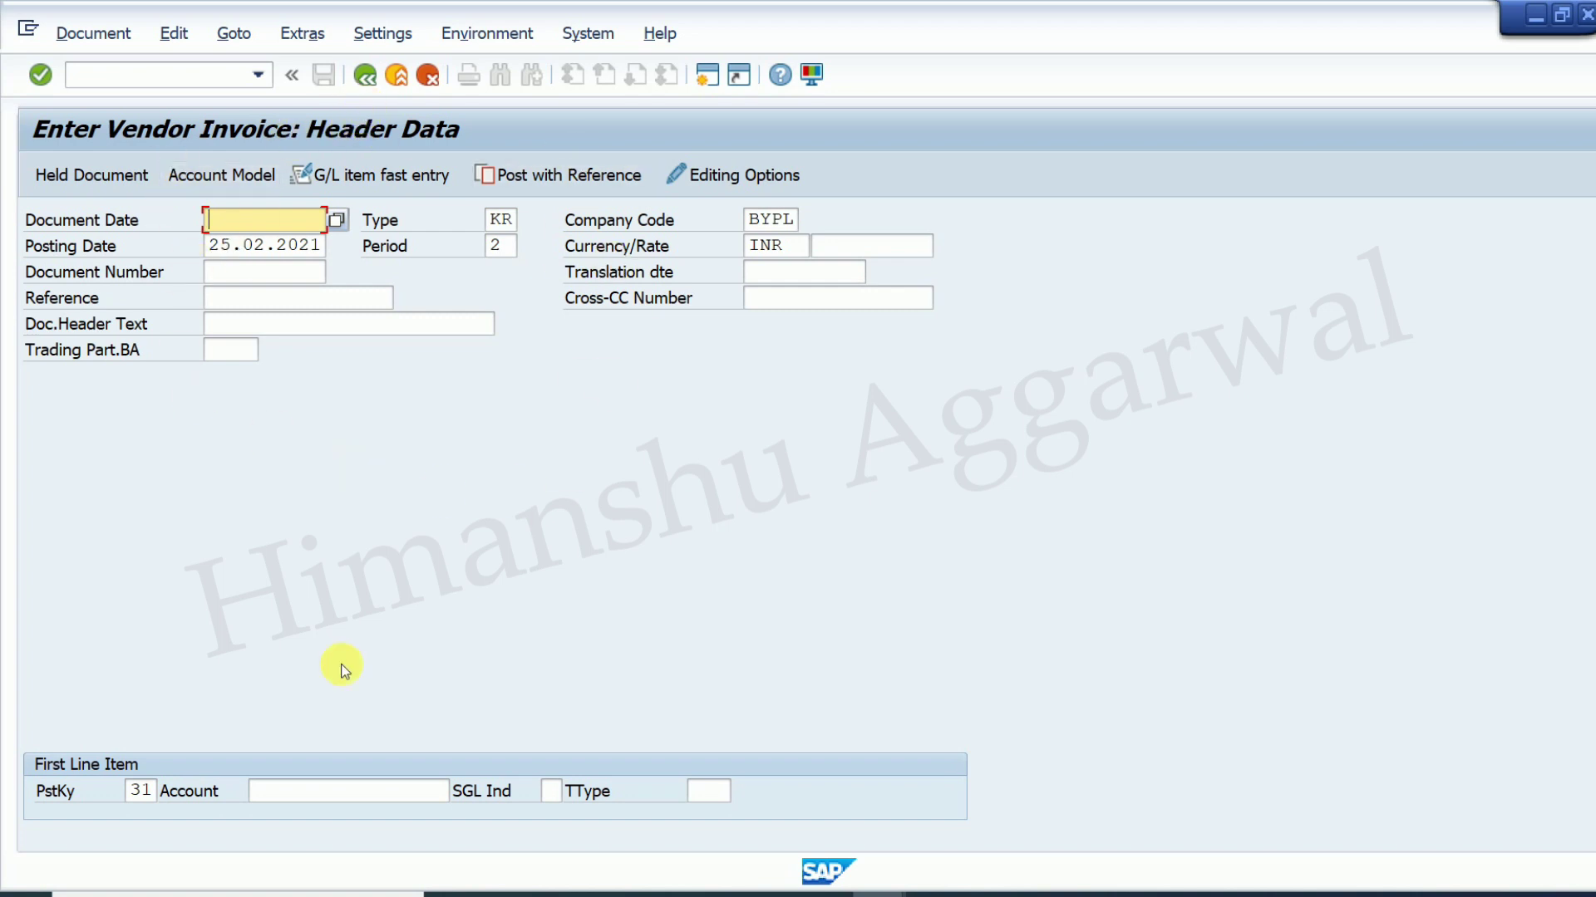
click(366, 77)
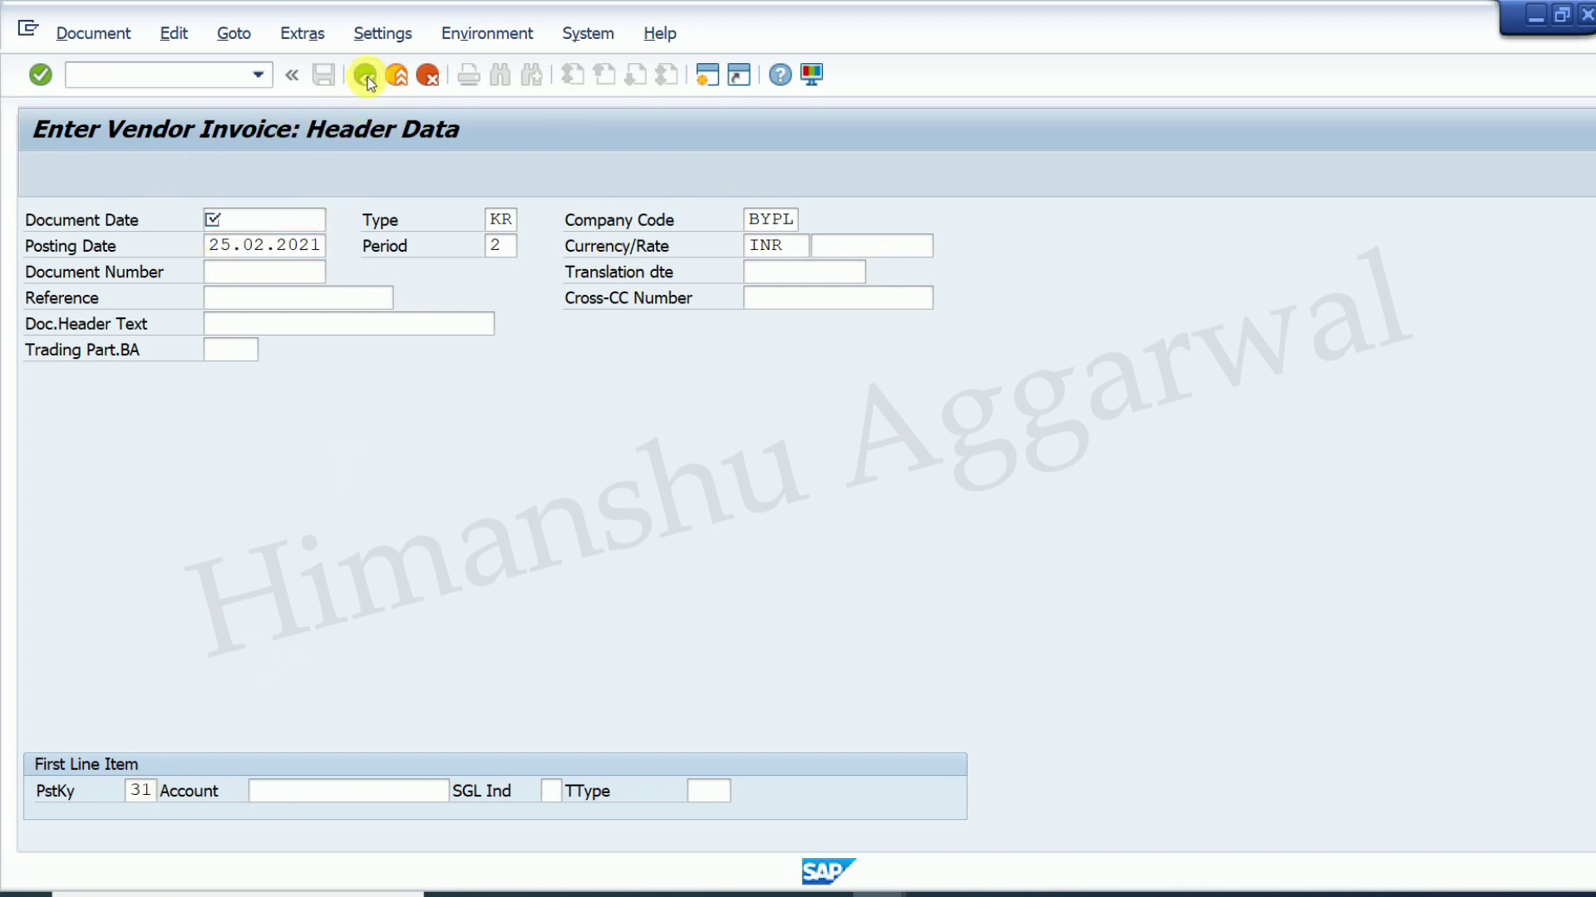
click(520, 512)
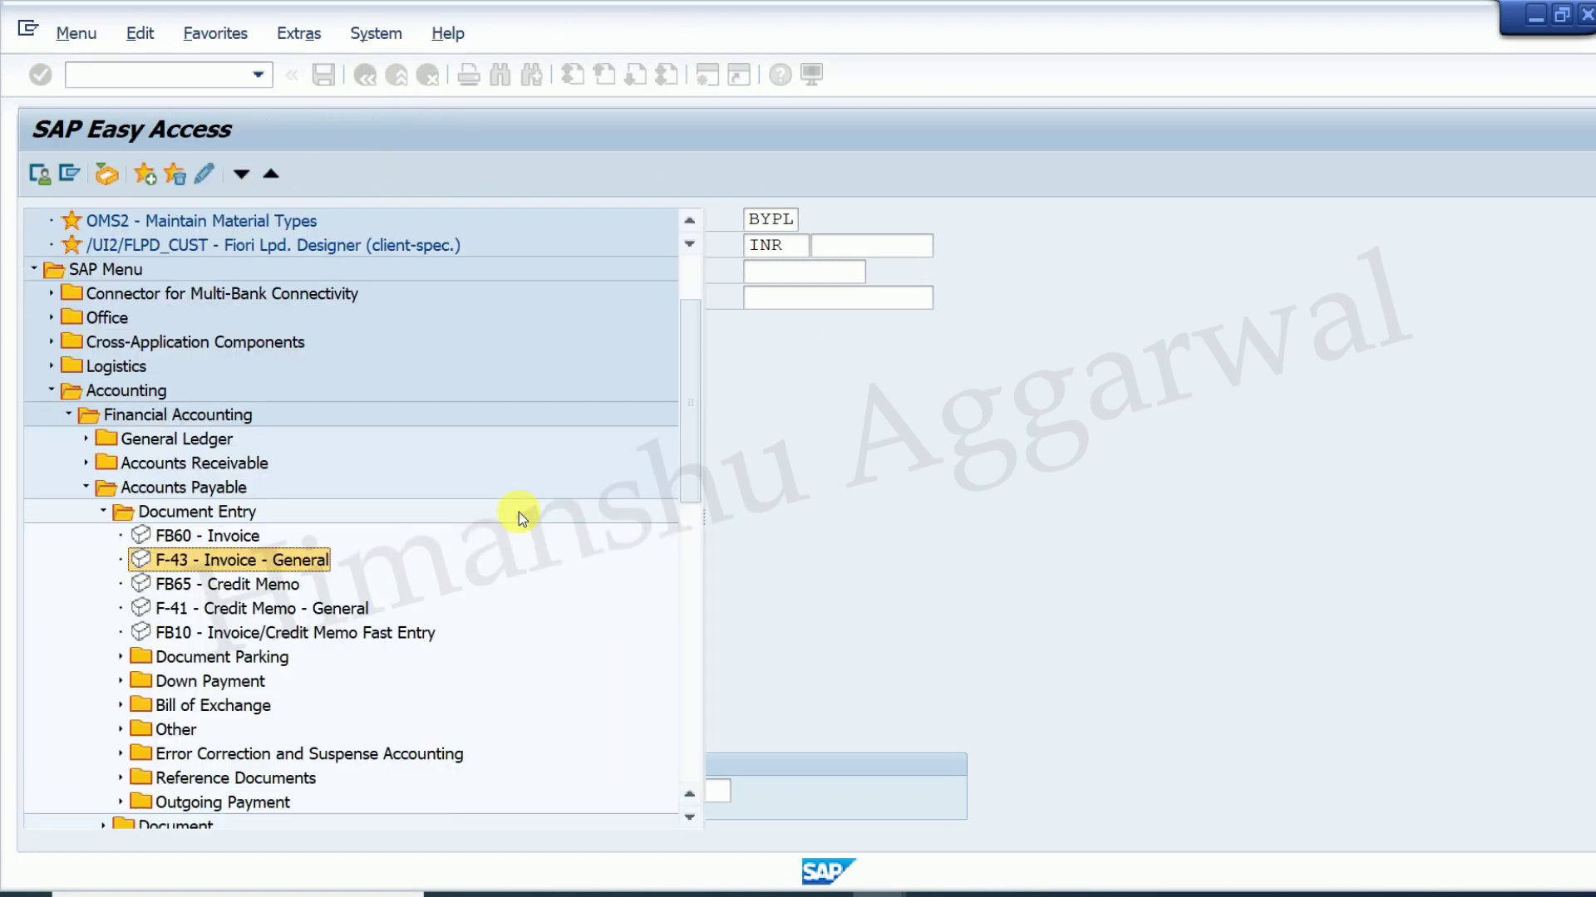
Step: Open the FB60 vendor invoice transaction and change its company code to BYPL
double_click(221, 538)
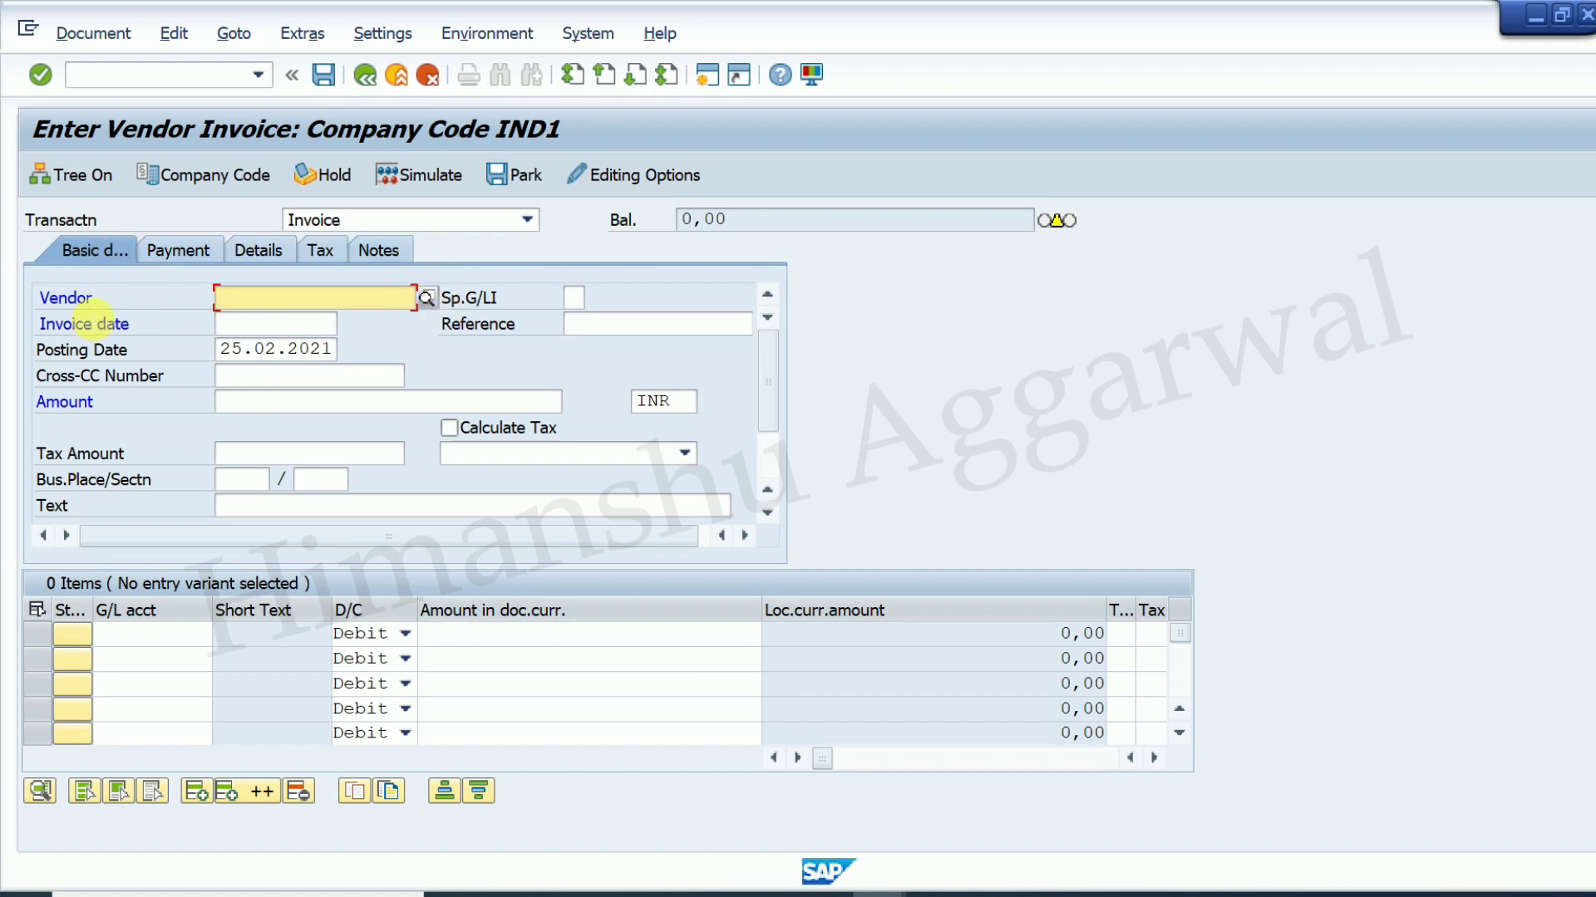
click(426, 301)
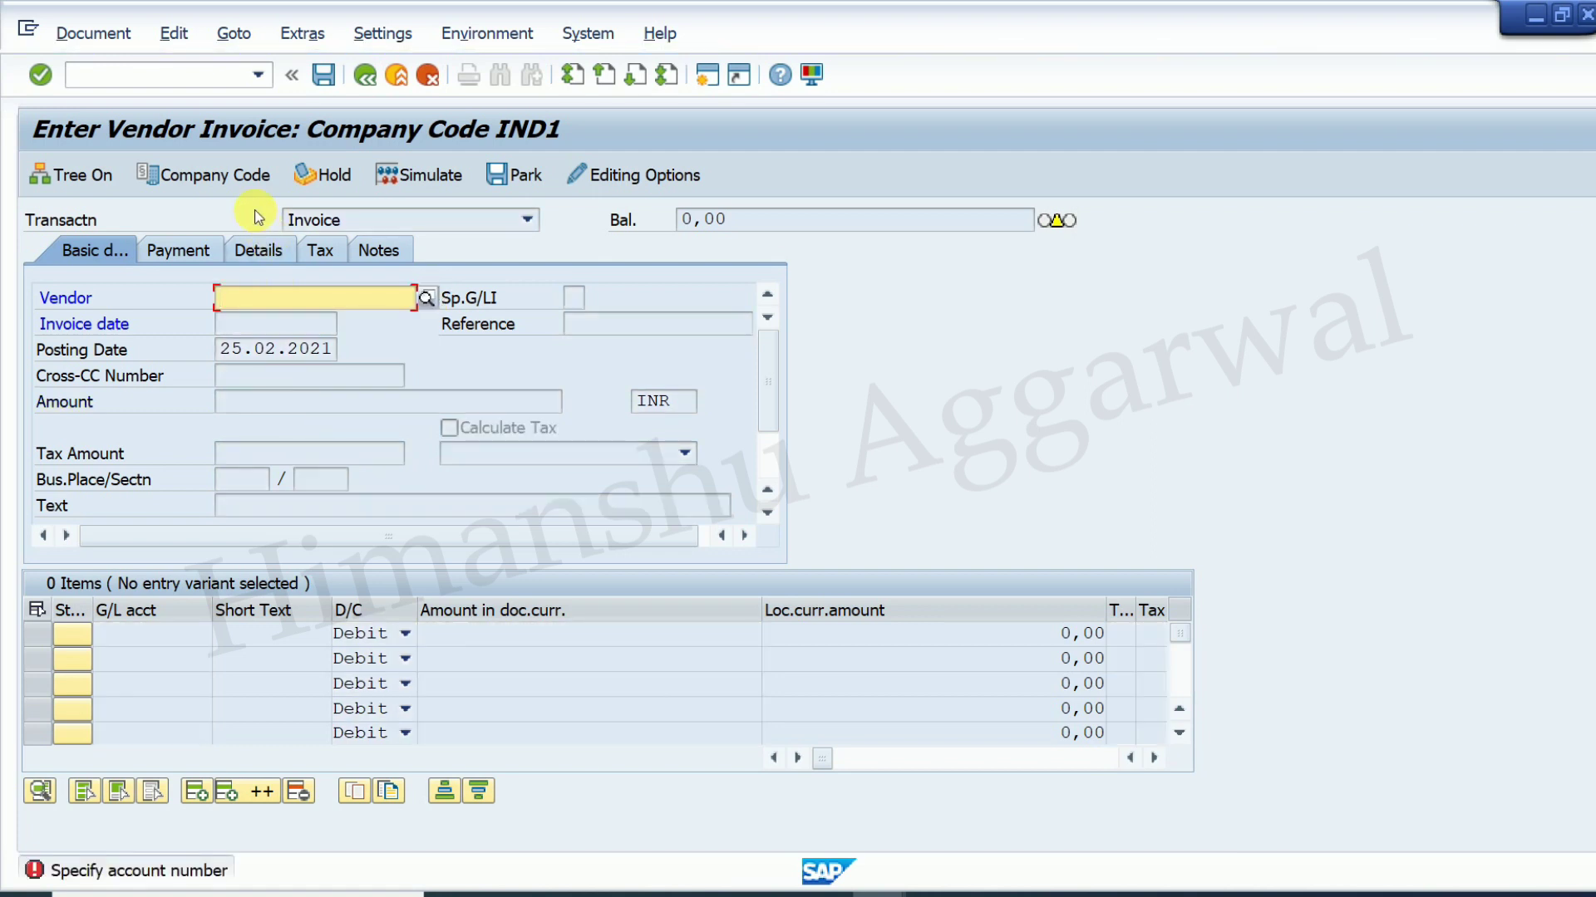
click(242, 176)
text(bypl)
click(376, 572)
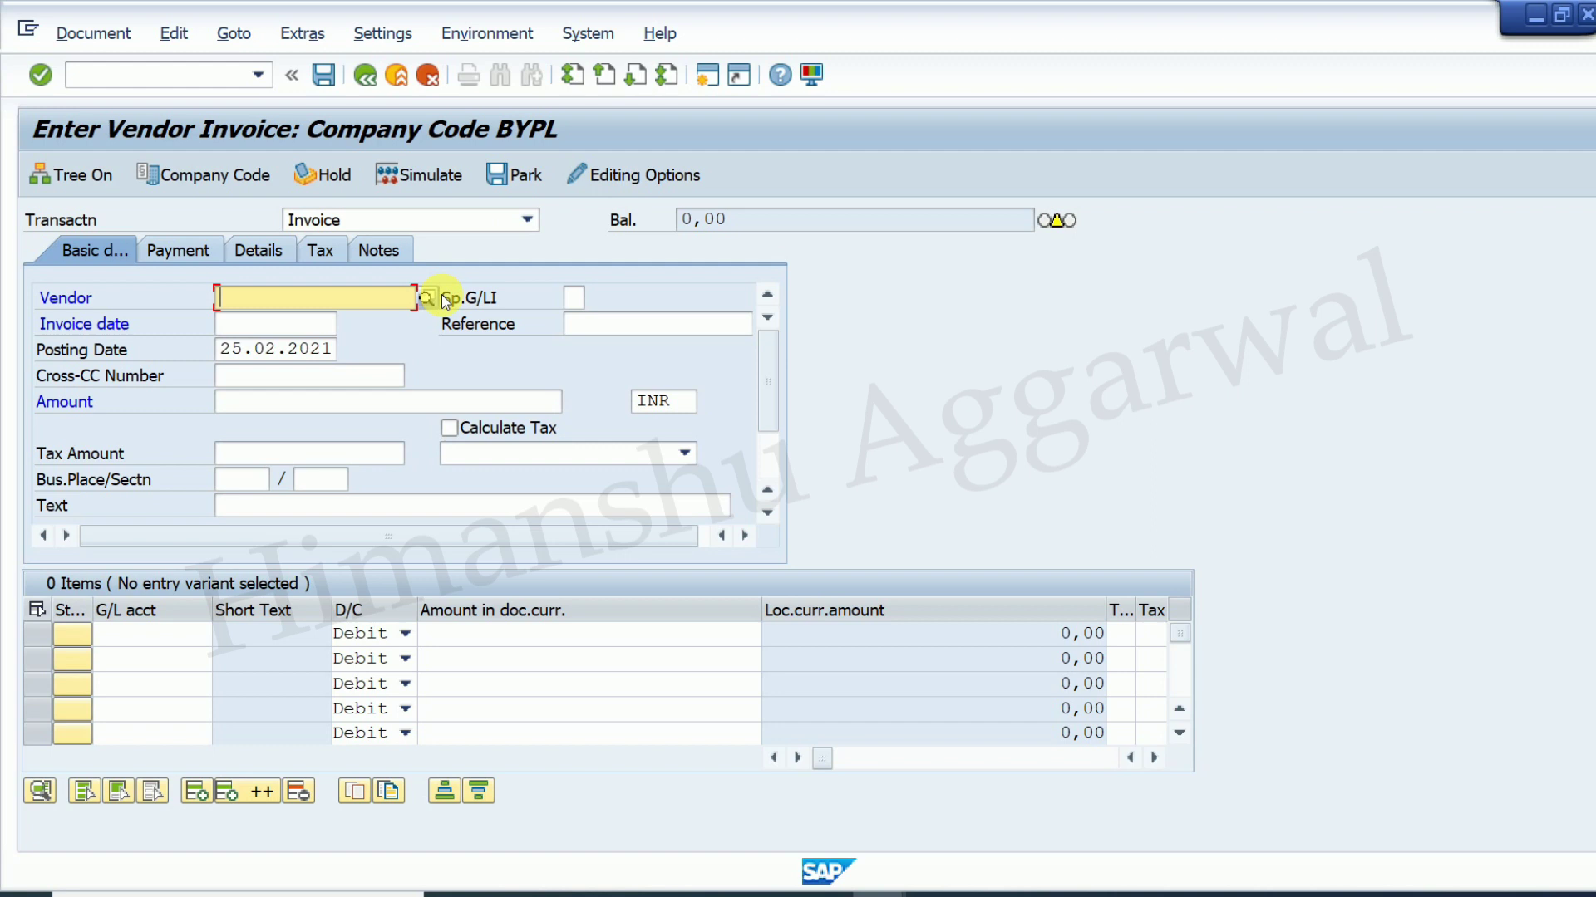
Step: Search the suppliers of company code BYPL and choose ABC INDIA LTD. as the invoice's vendor
click(426, 297)
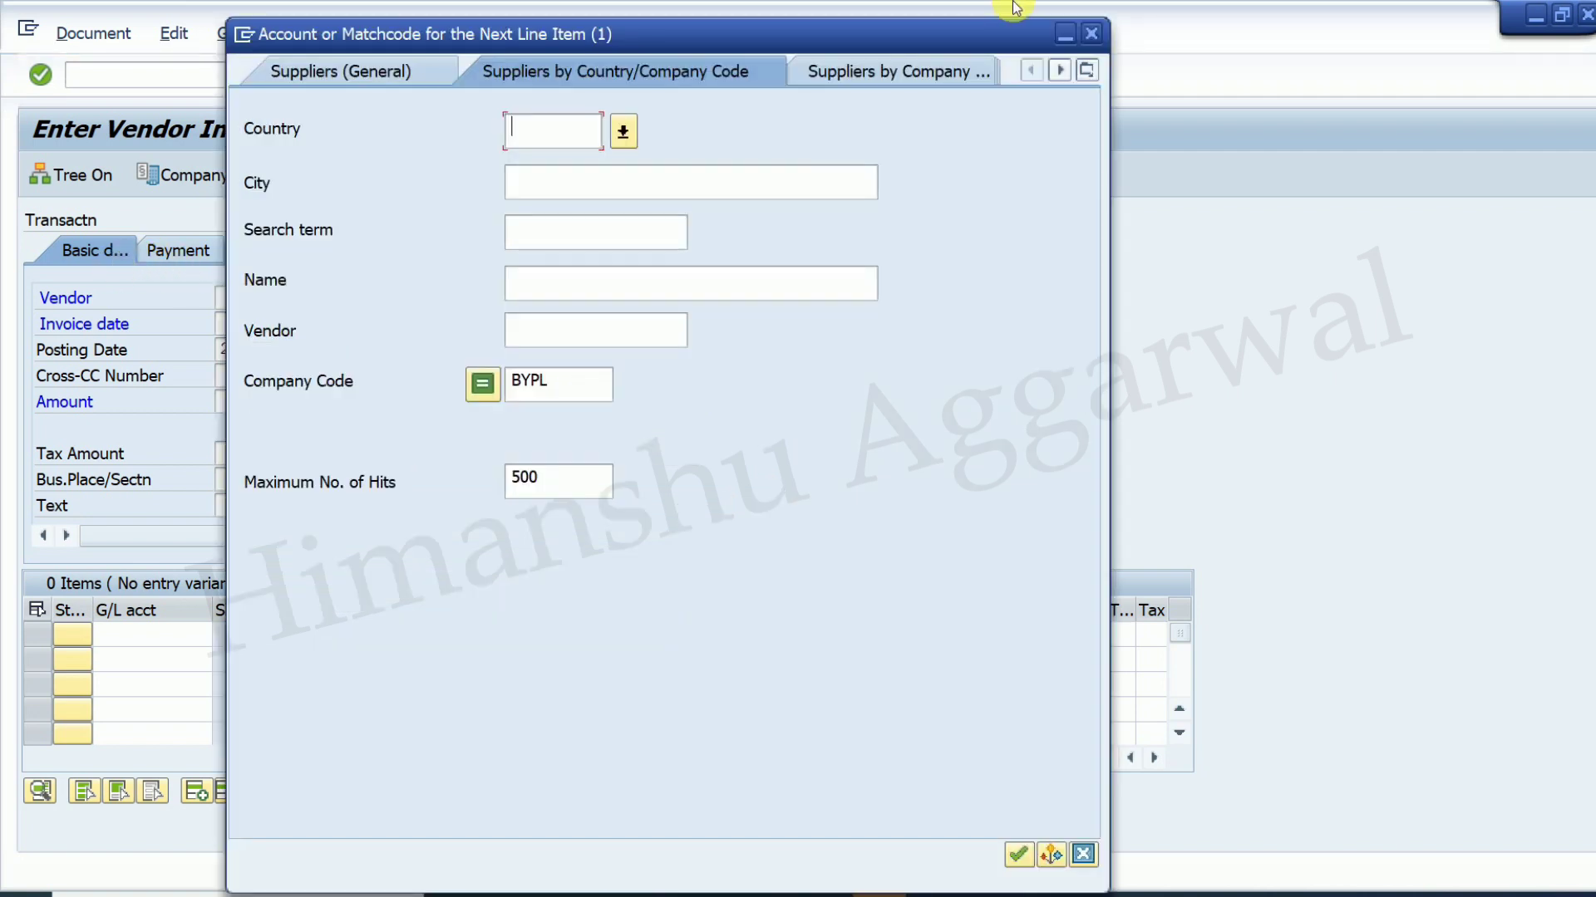
drag(843, 37, 1097, 75)
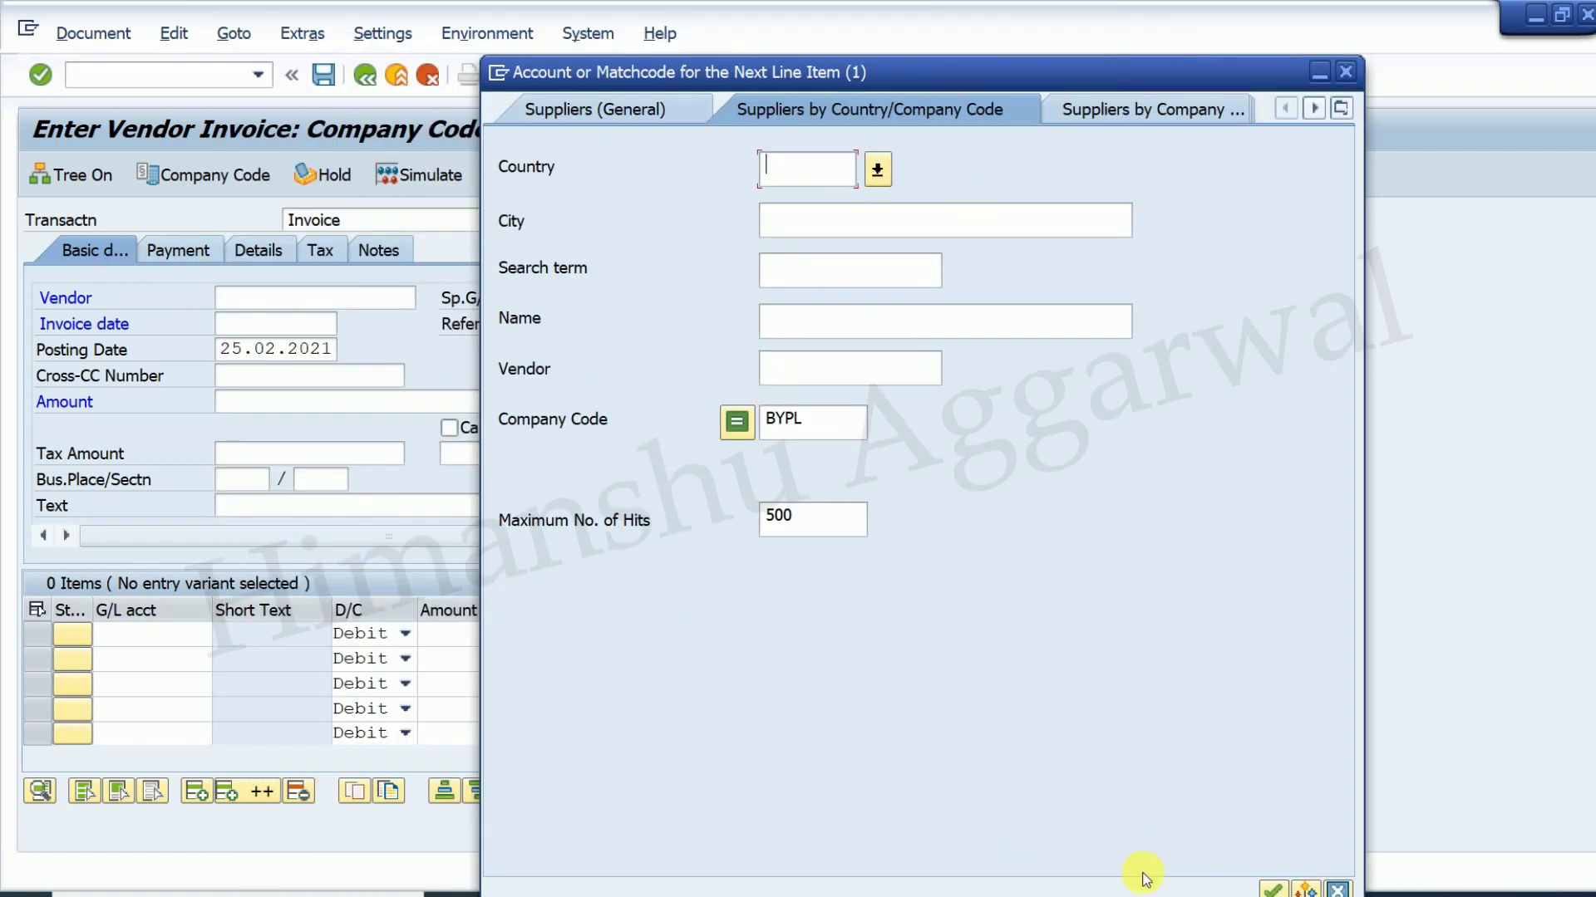
click(1273, 888)
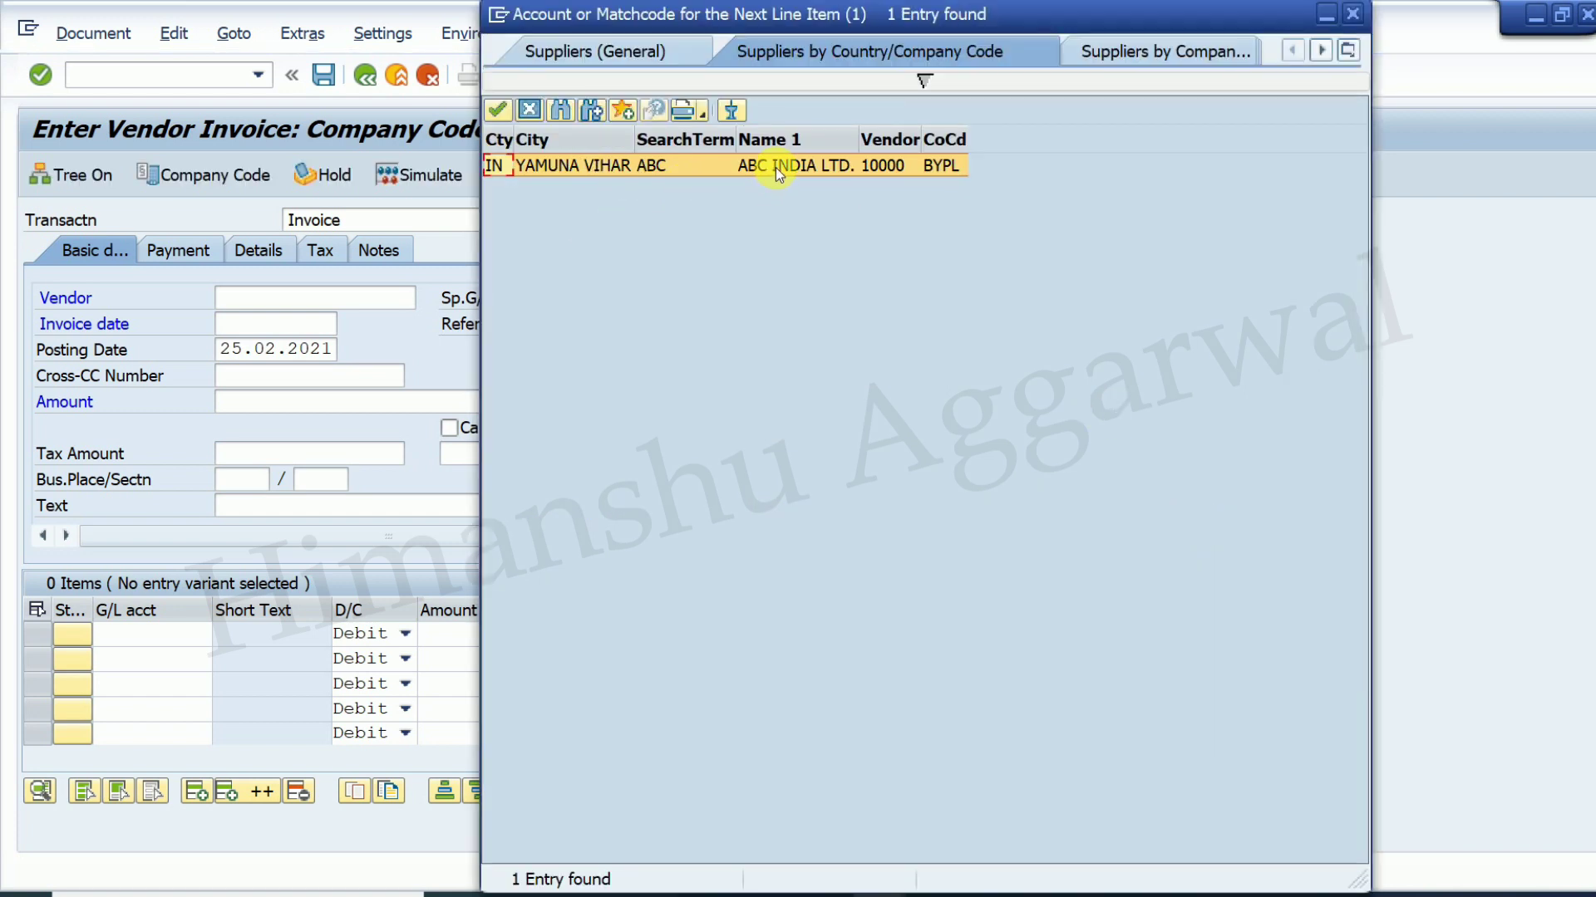
double_click(775, 167)
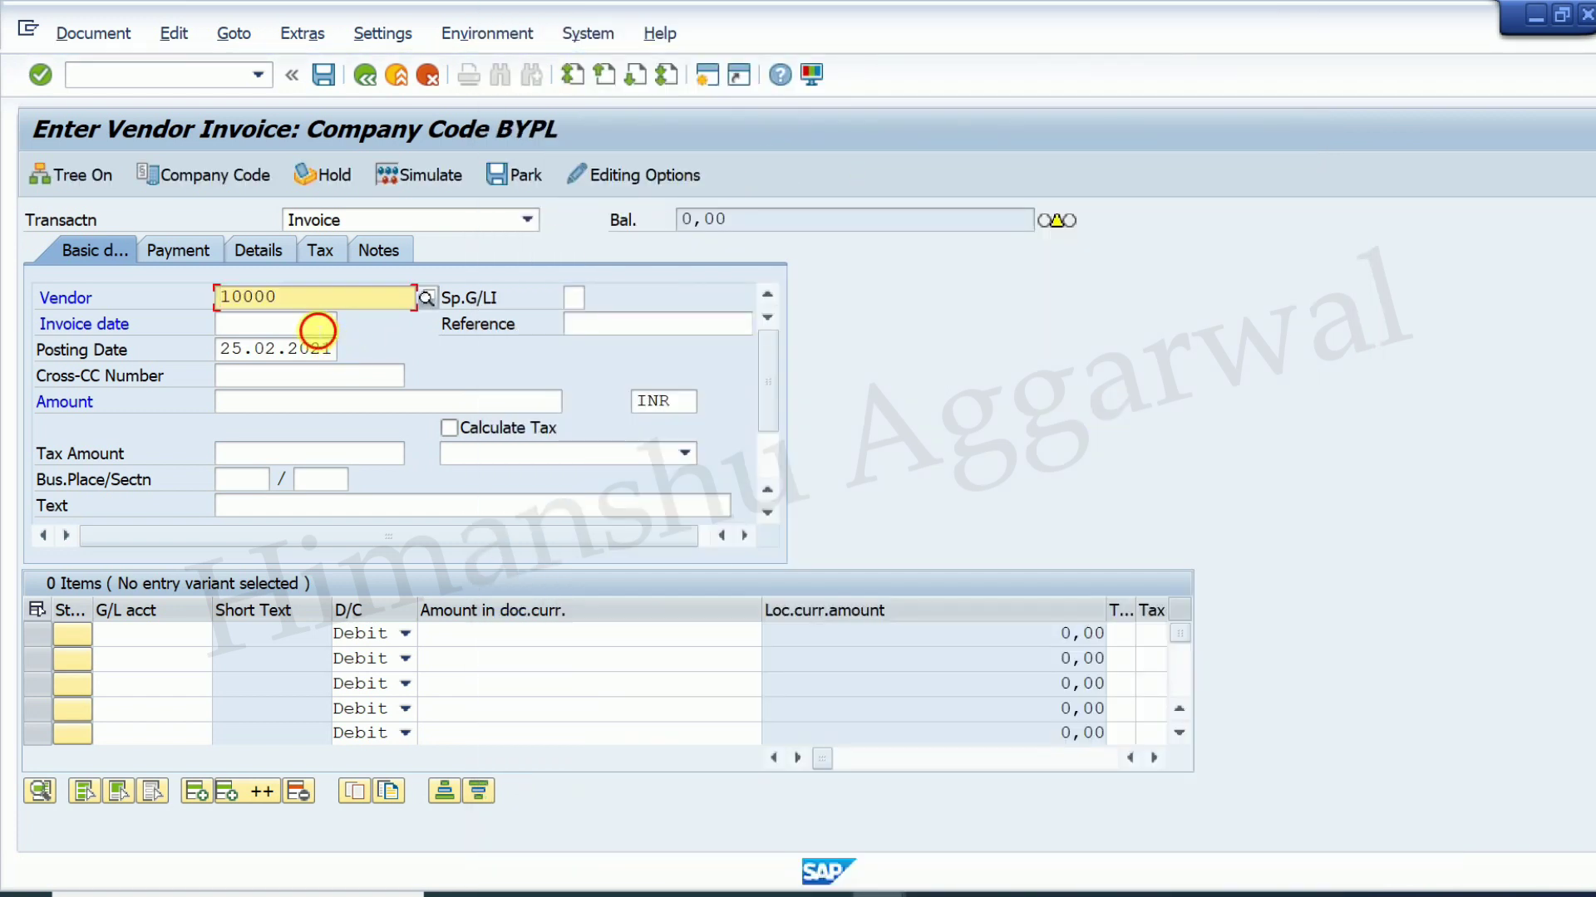
Step: Enter invoice date 05.02.2021, reference bill-01, amount 50000 and the text Purchase Goods in the invoice's basic data
click(317, 331)
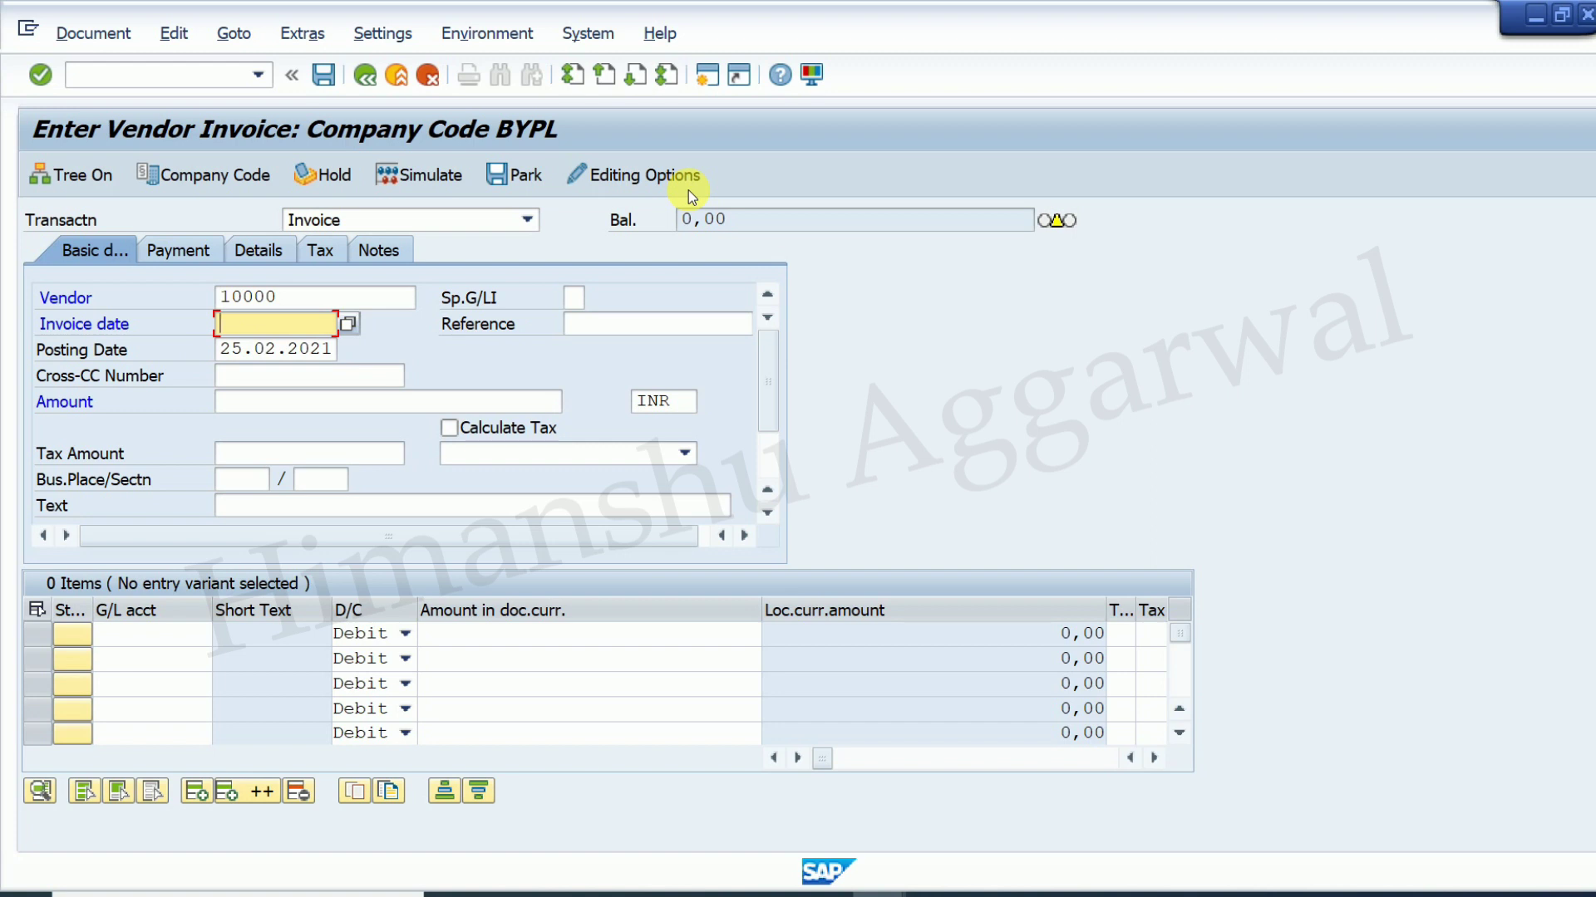
text(05.02.2021)
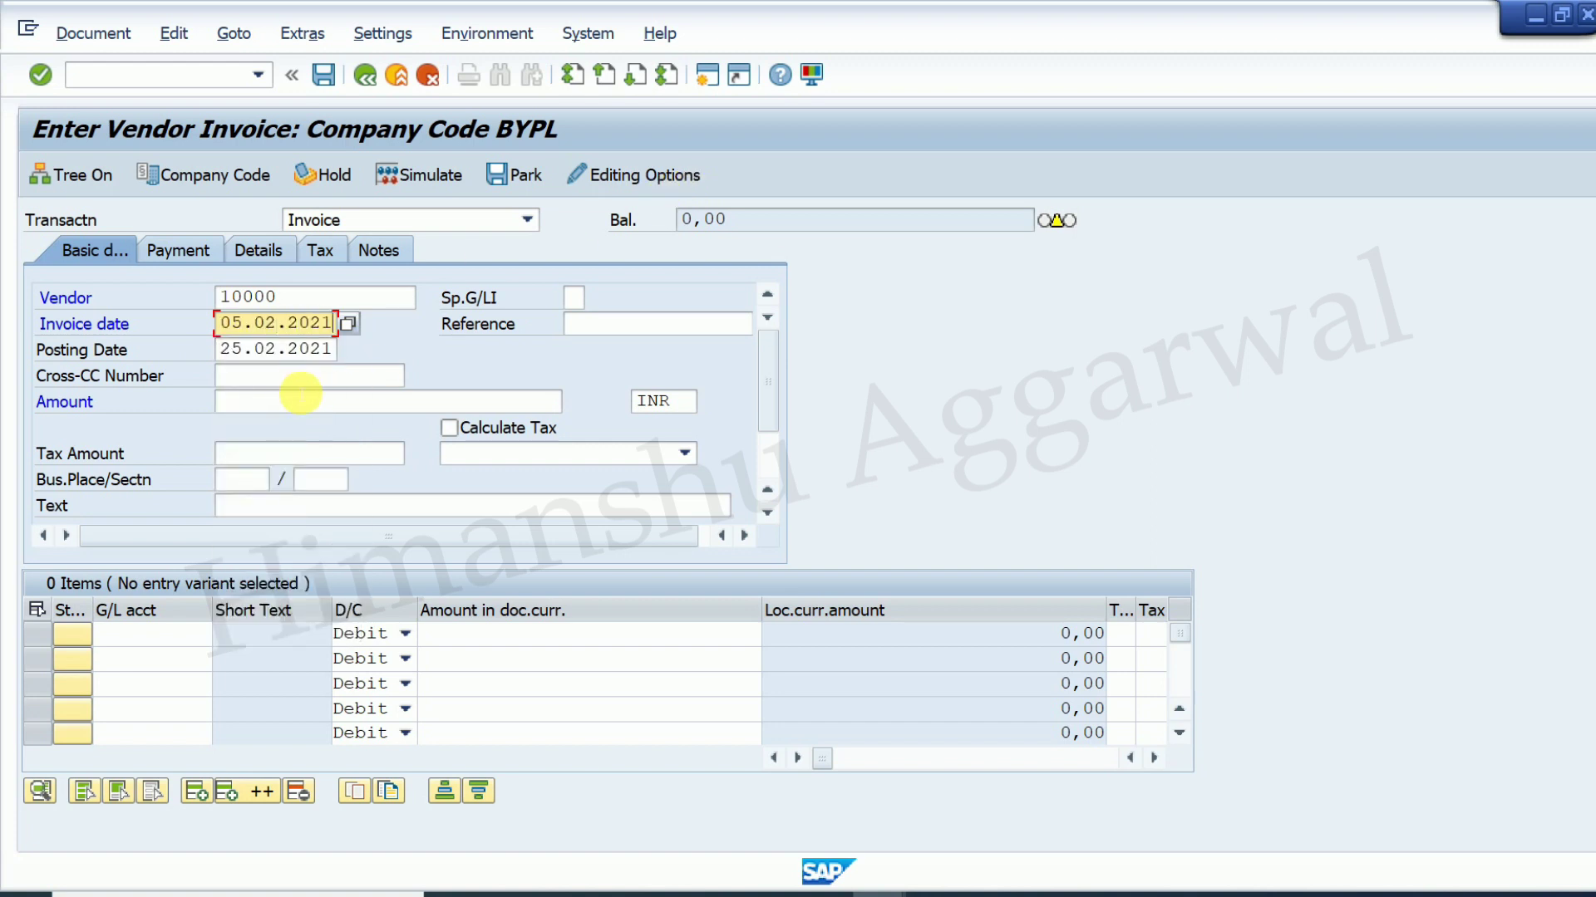
click(615, 326)
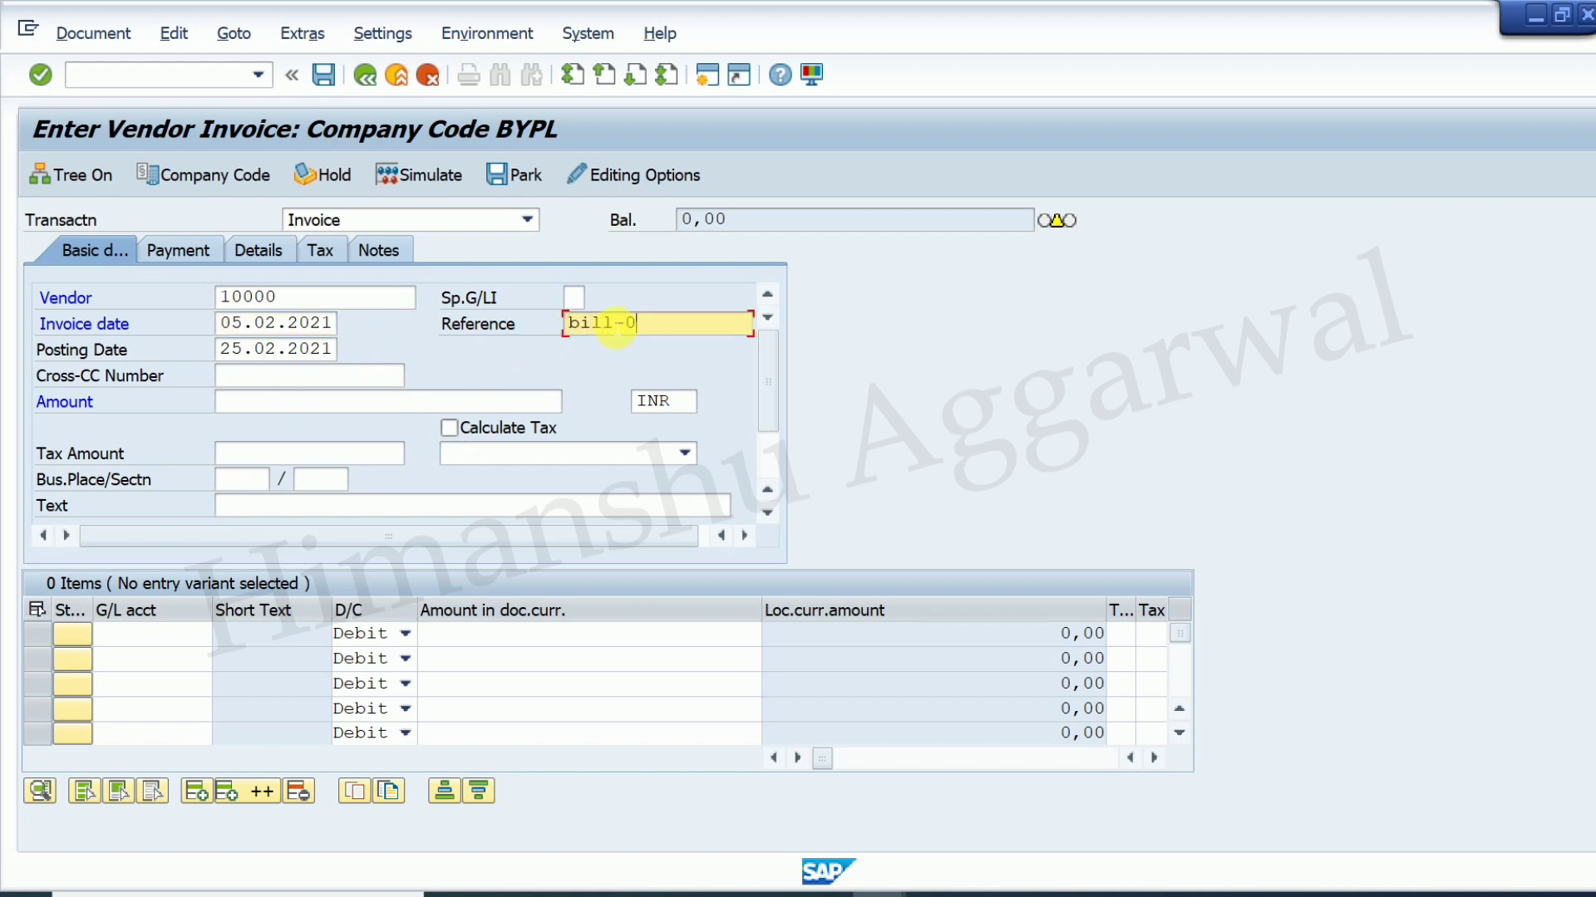
click(263, 409)
text(50000)
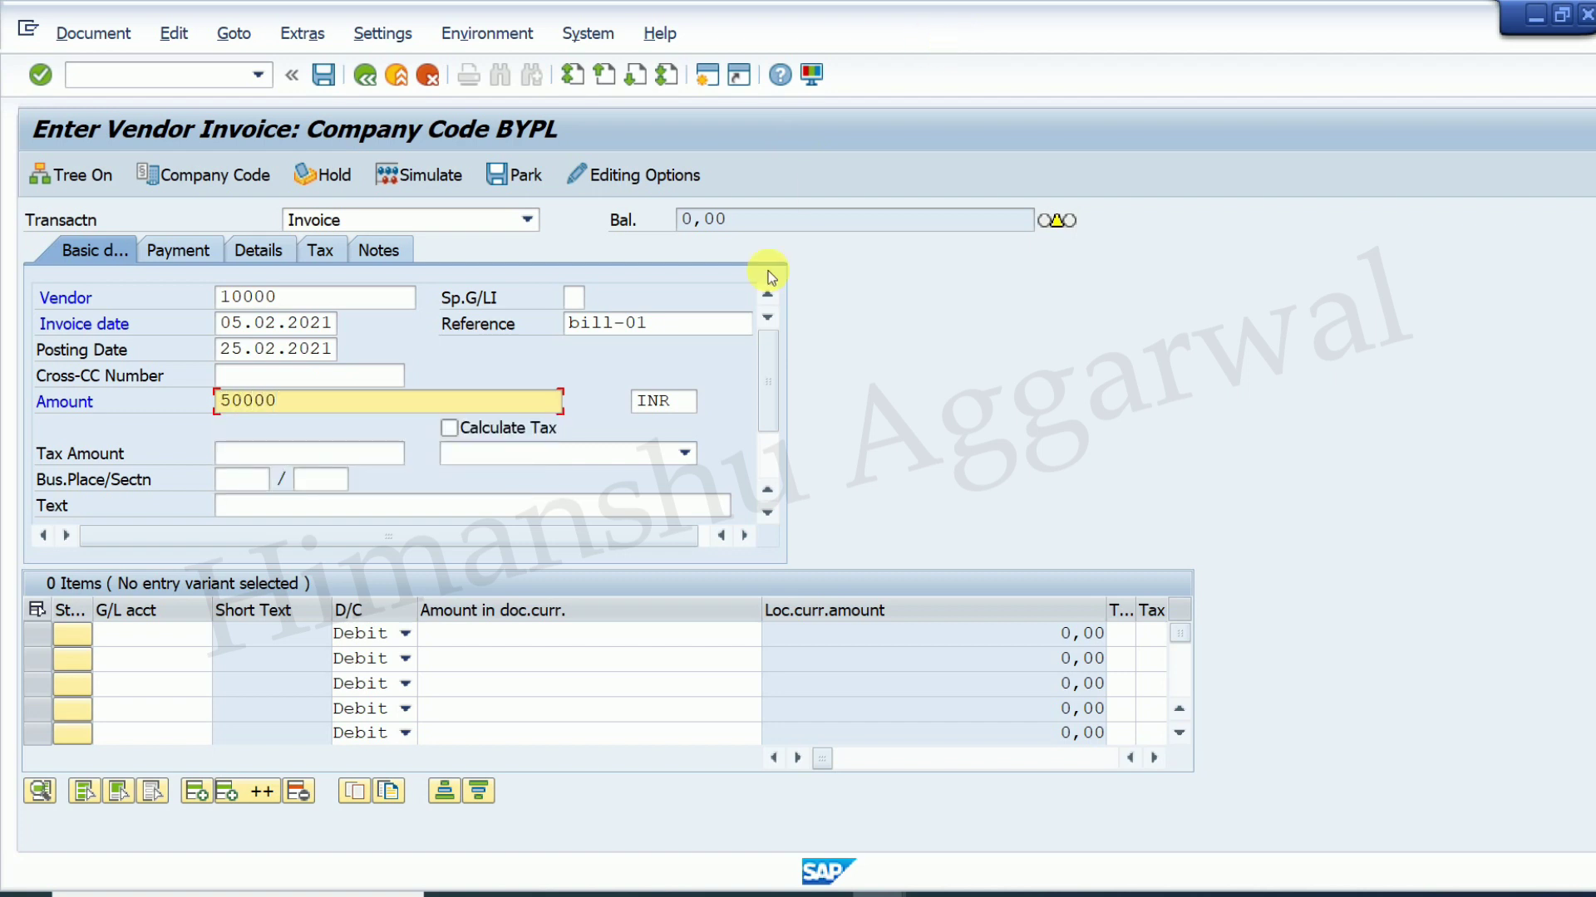
click(304, 505)
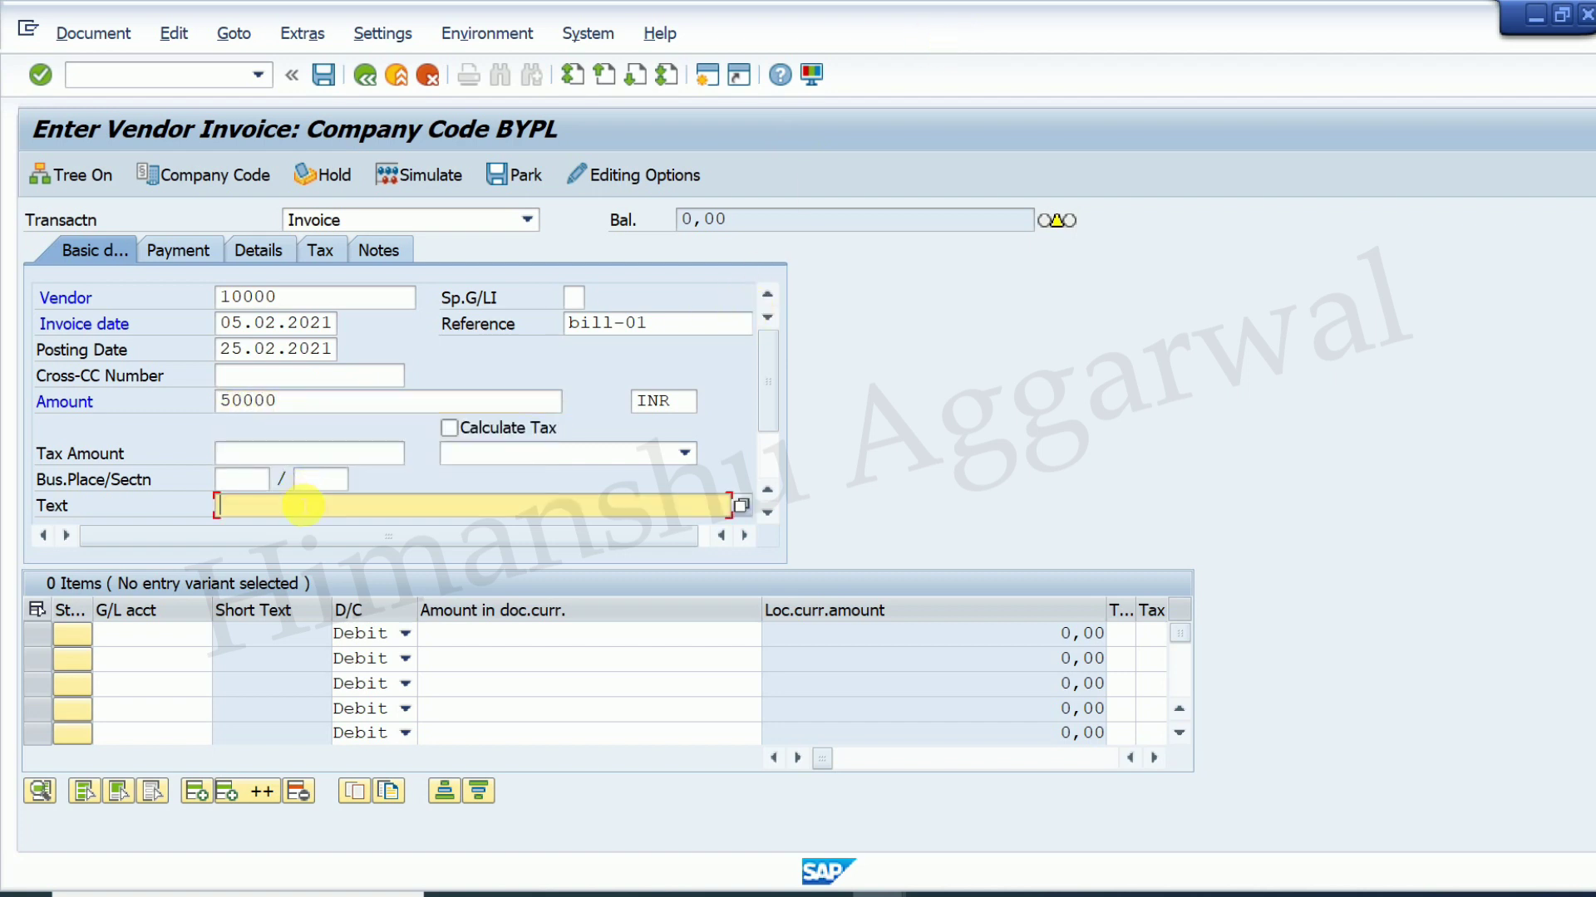
key(BackSpace)
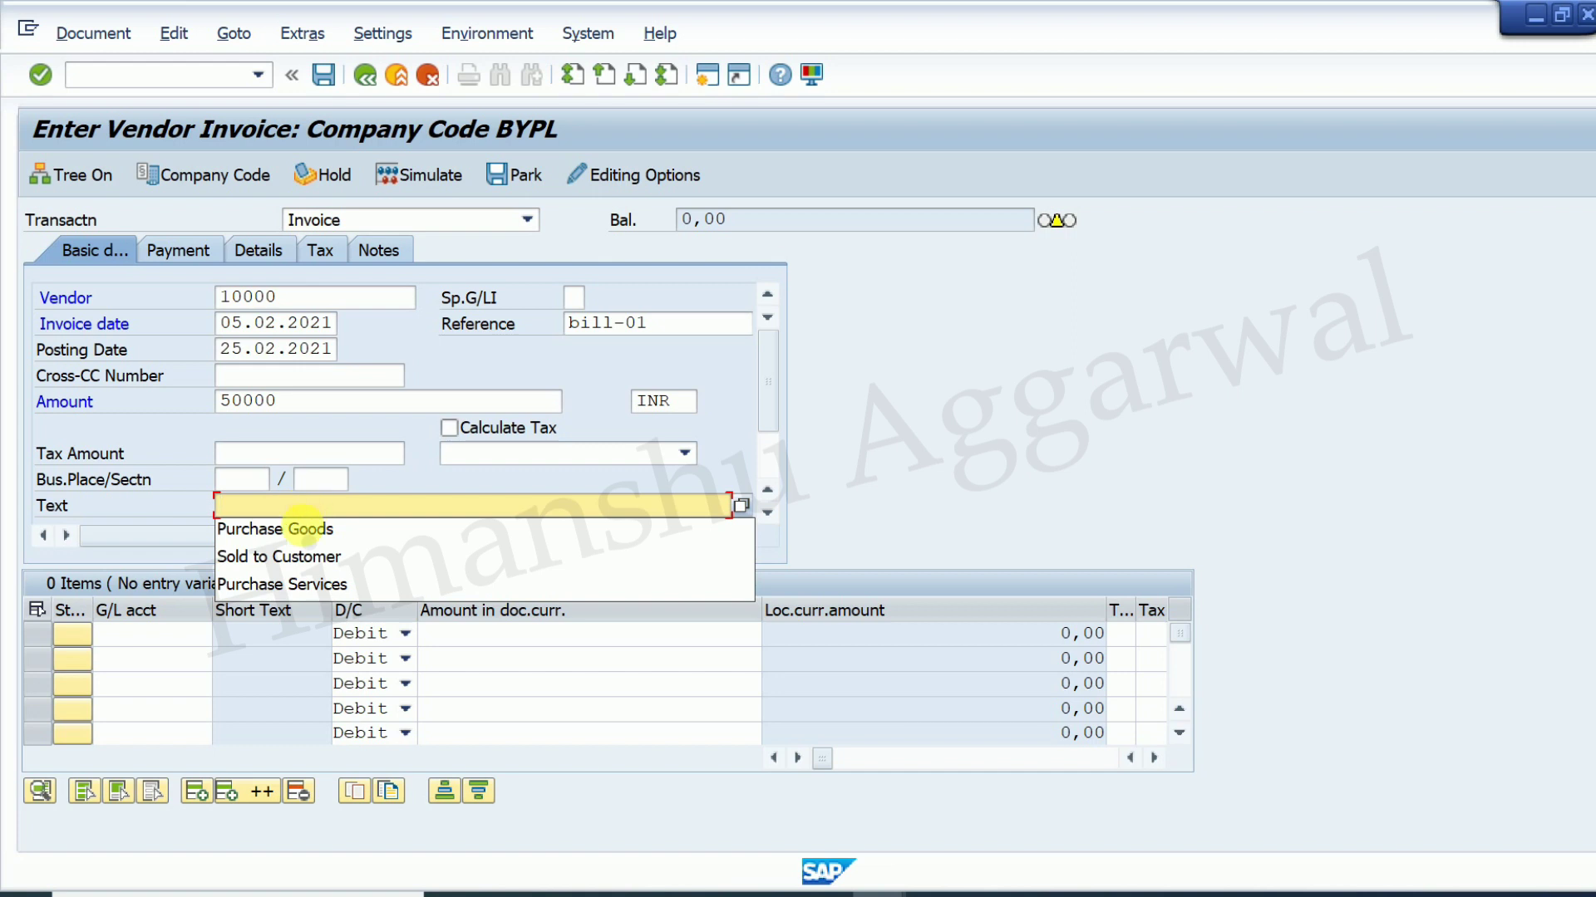
click(306, 528)
Step: Add a debit item for the Purchase Raw Material Account, picked from the G/L account search, with * as its amount
click(198, 638)
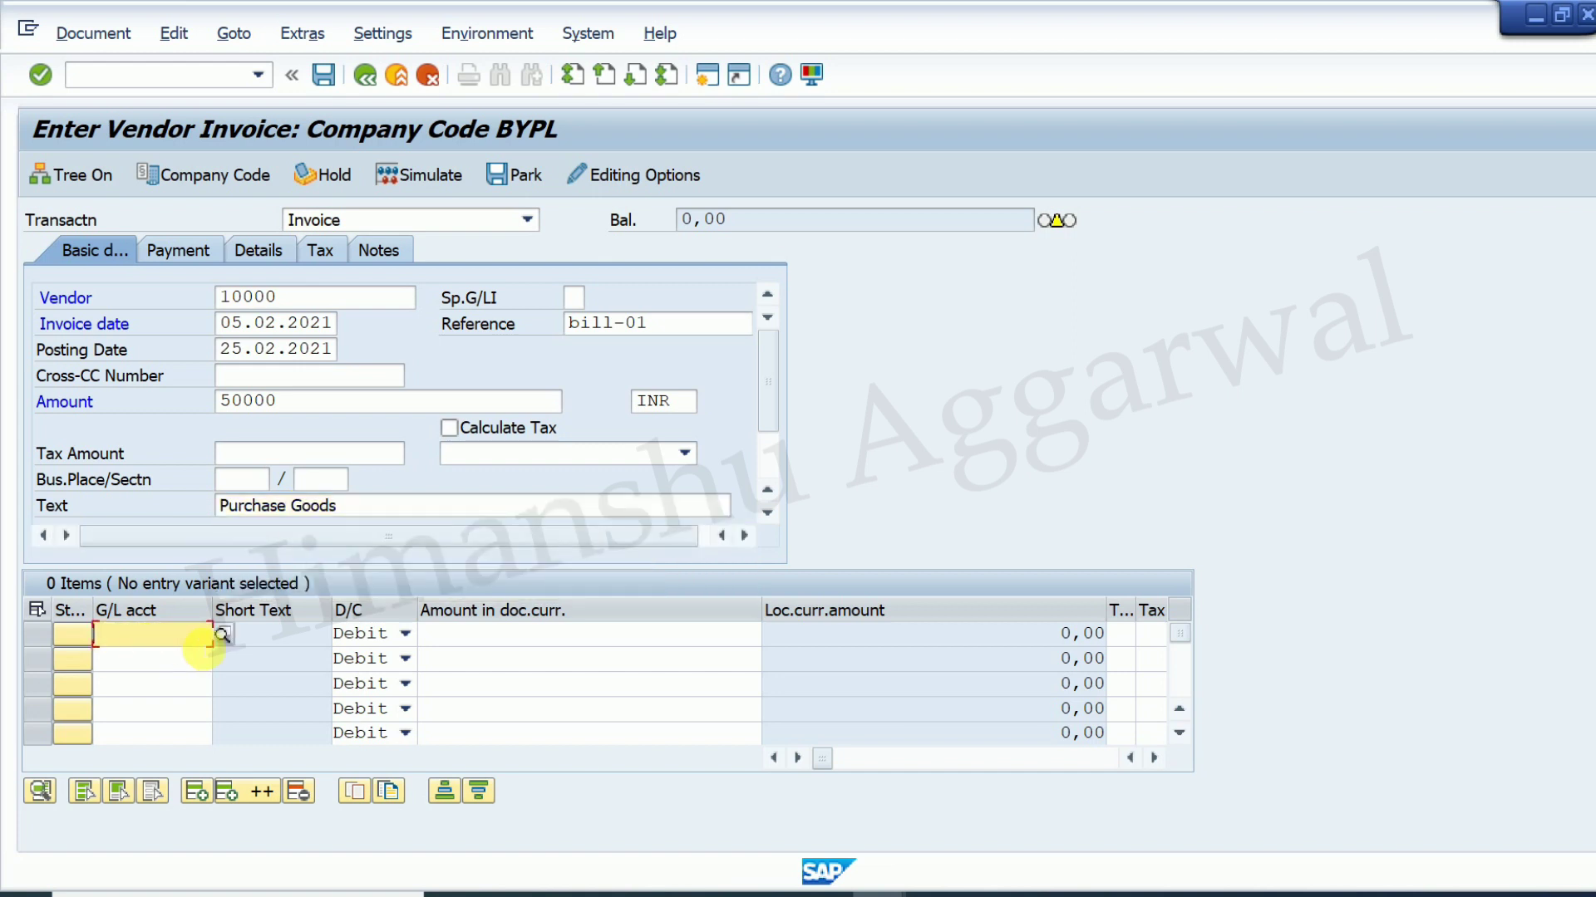
click(221, 636)
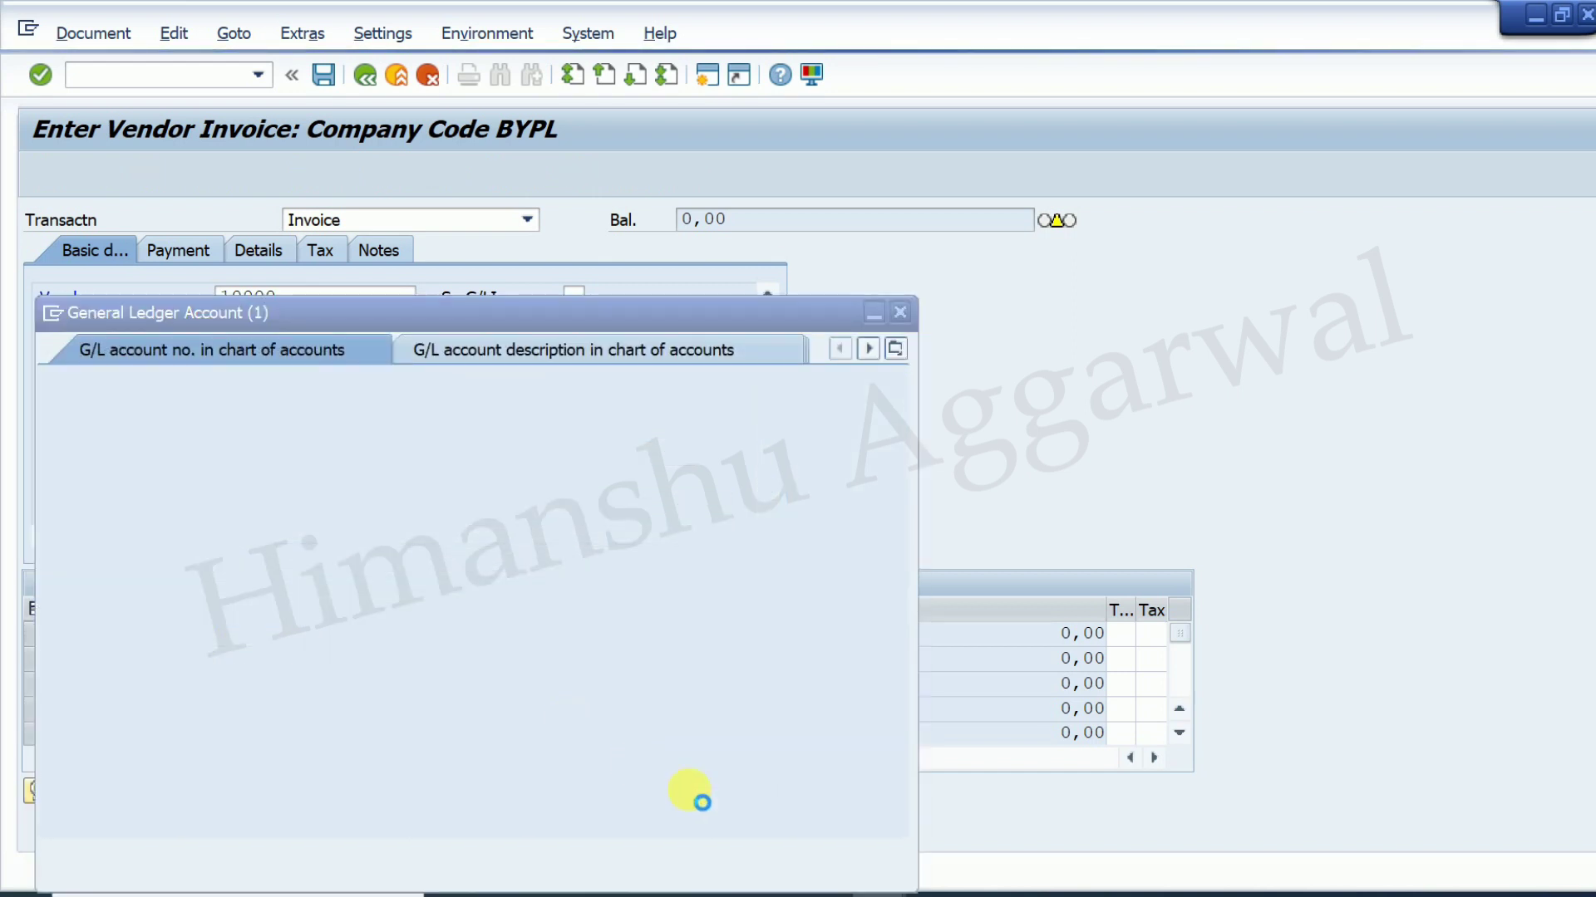
click(831, 851)
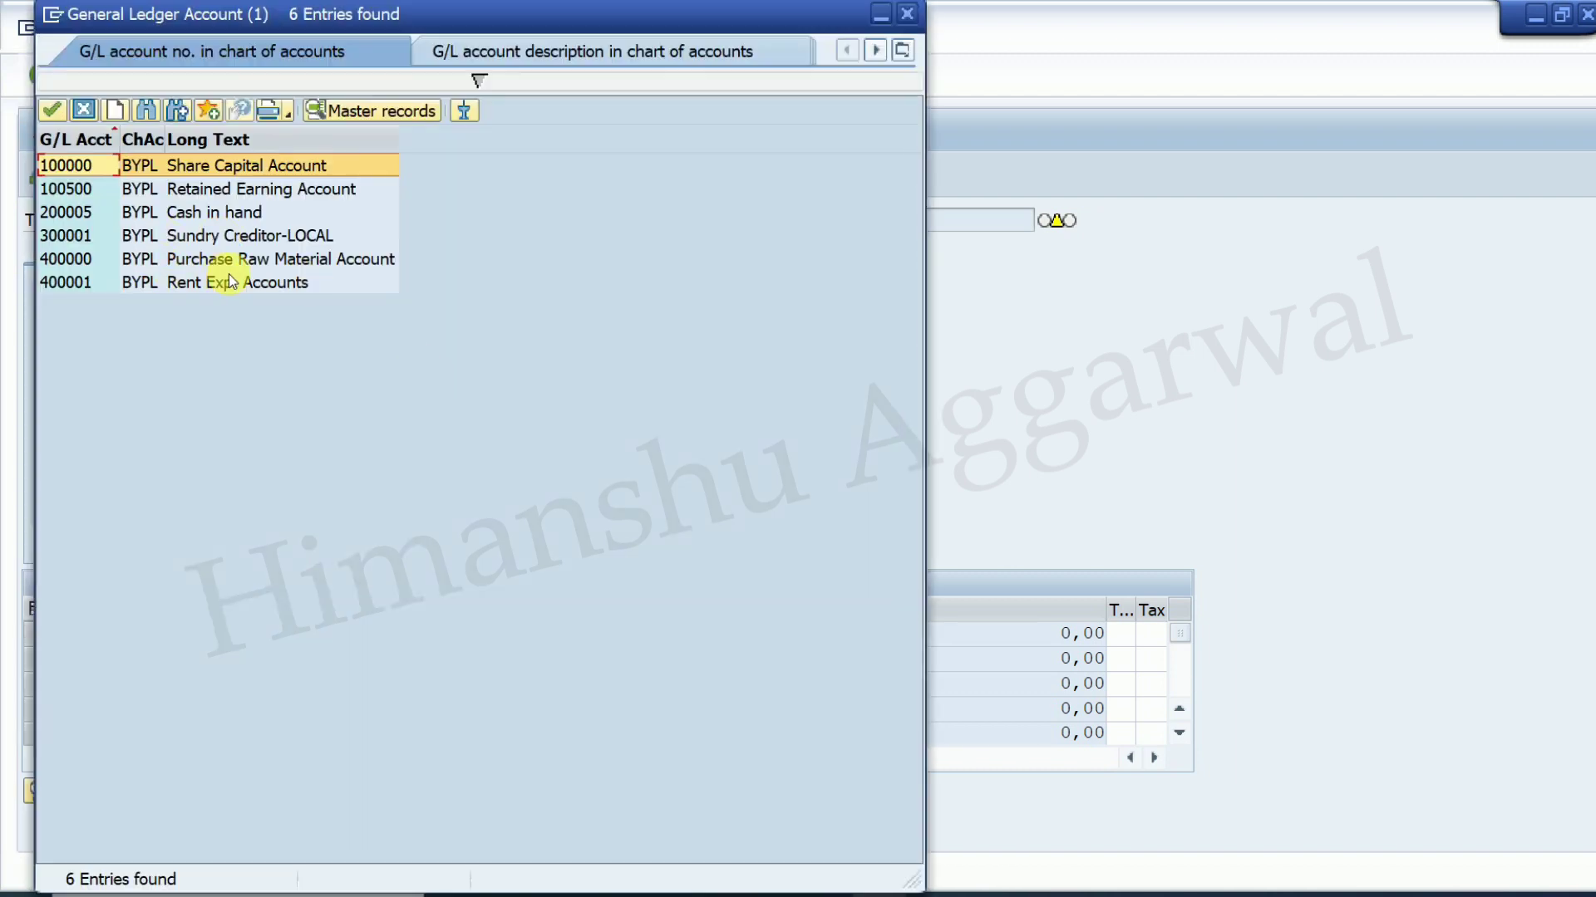
double_click(239, 260)
click(567, 639)
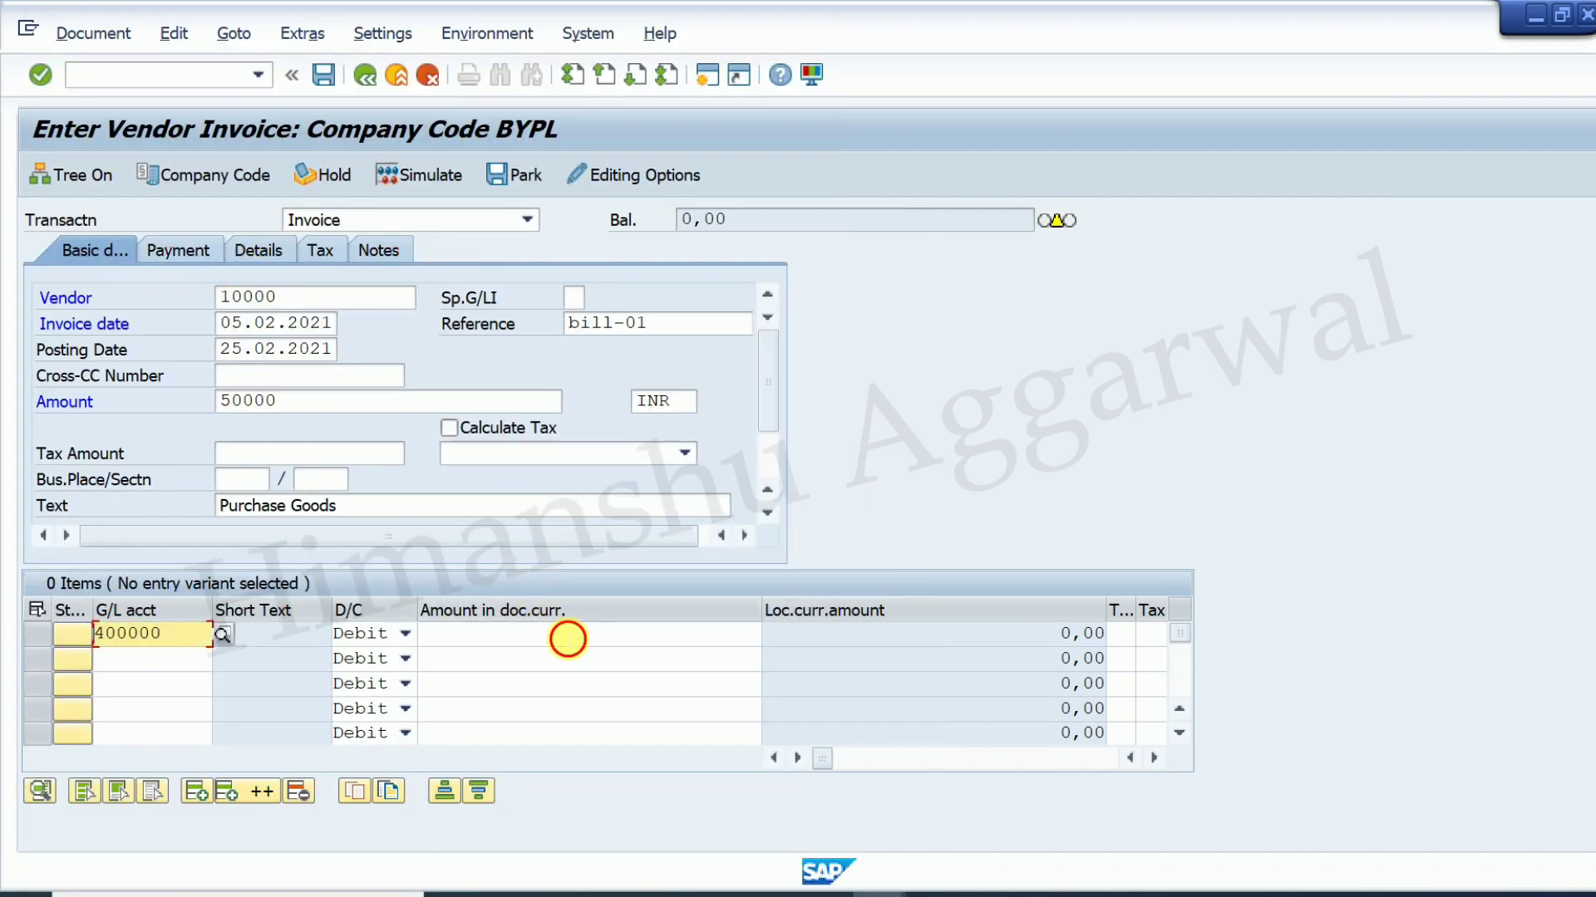
text(*)
key(Return)
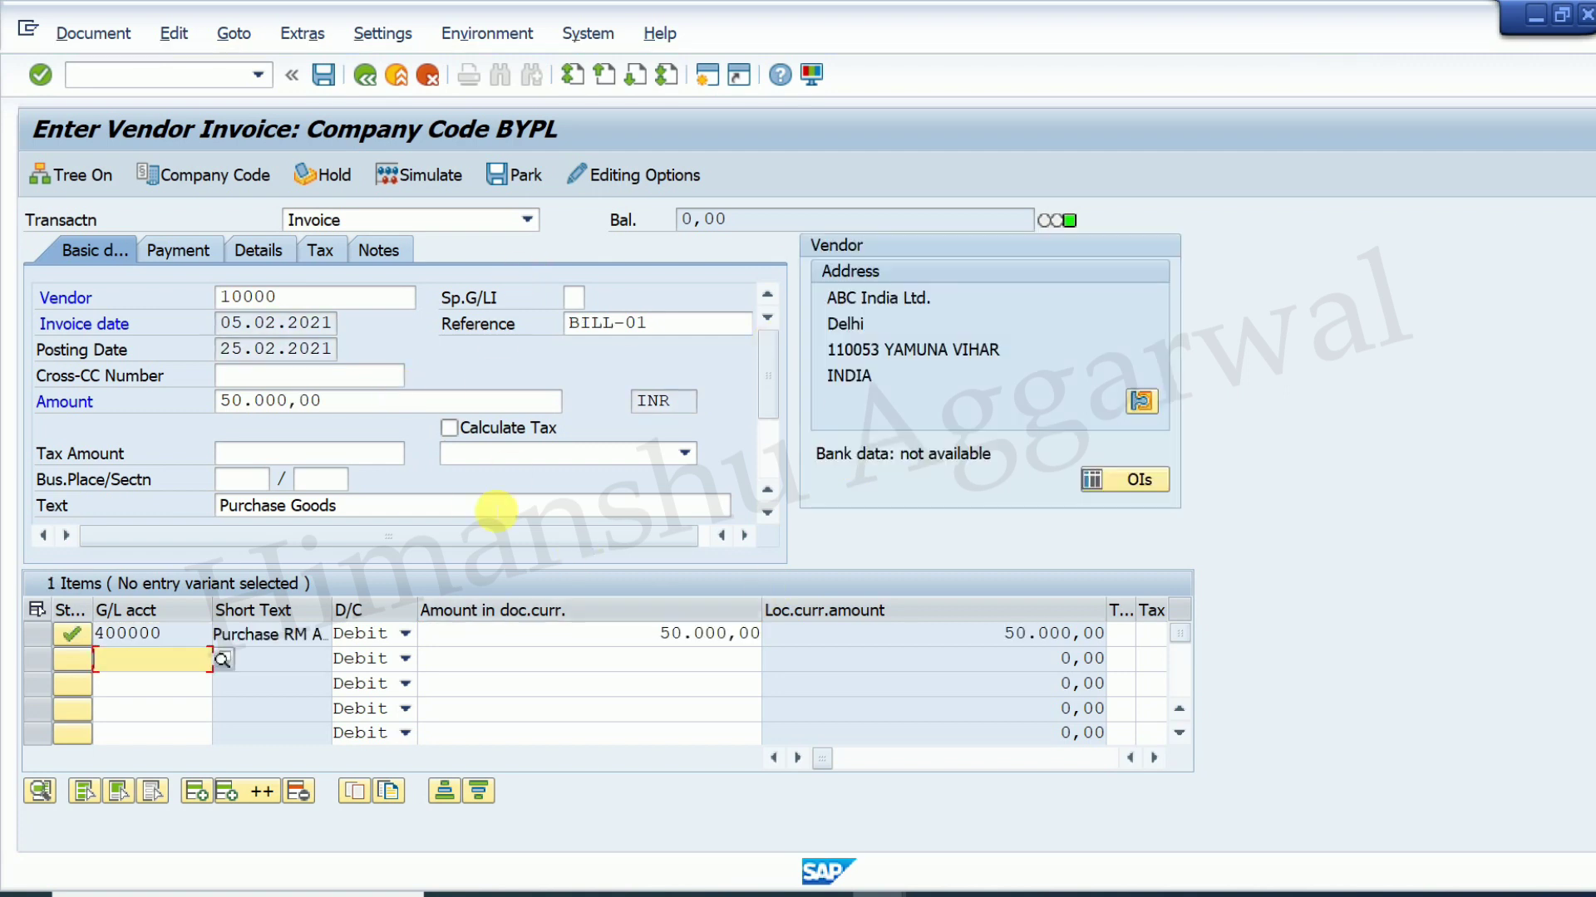
Step: Simulate and post the ABC India Ltd. vendor invoice, and return to the SAP Easy Access menu
click(415, 176)
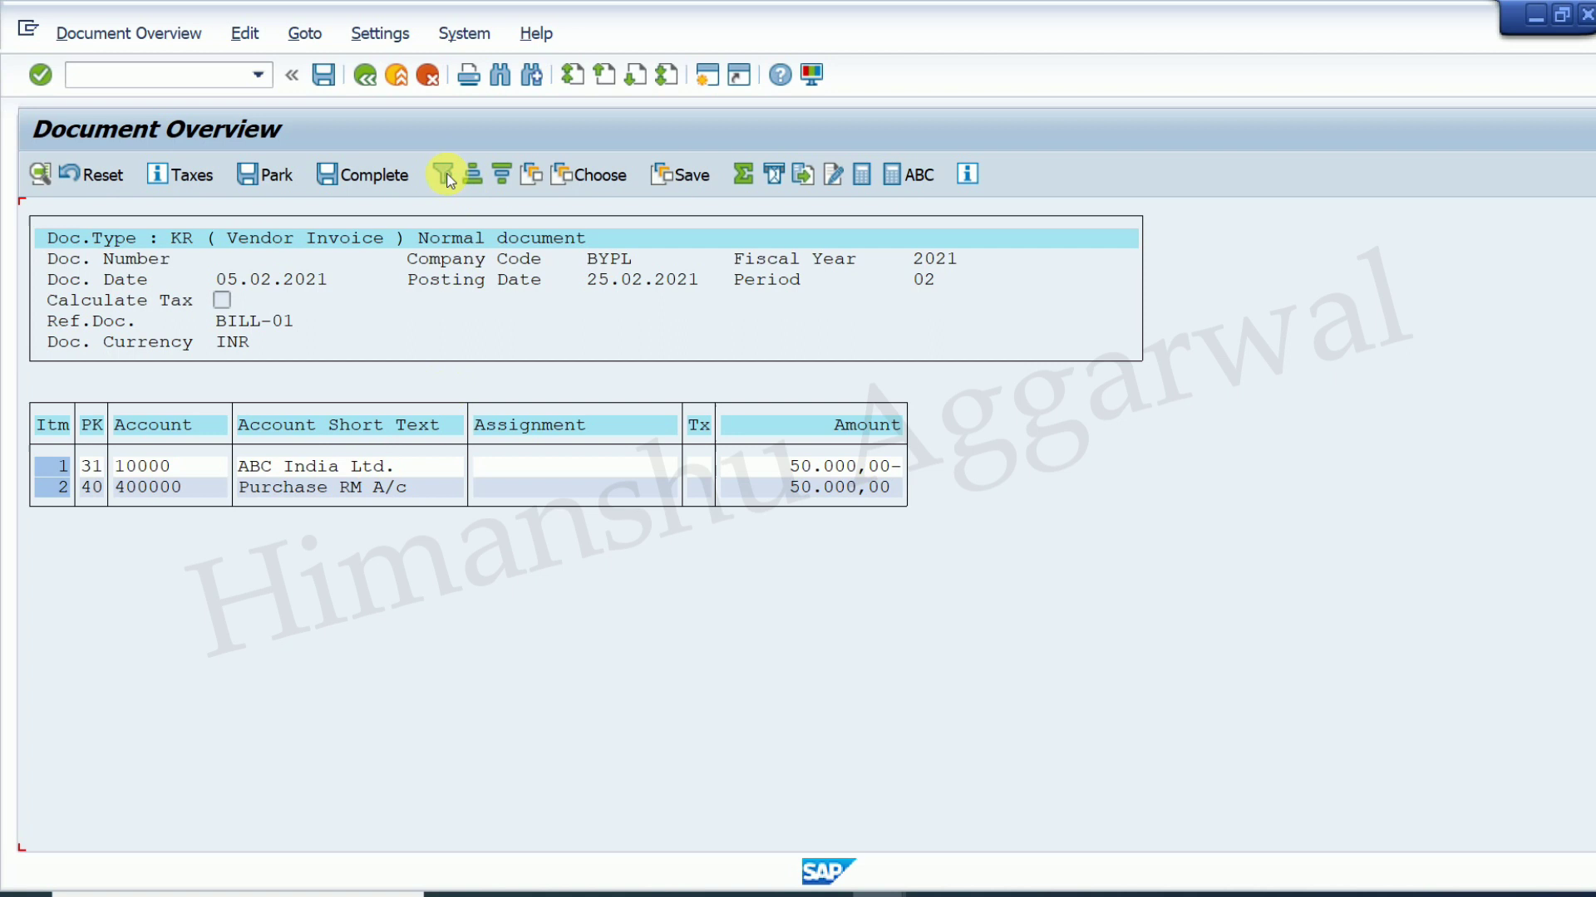
click(324, 79)
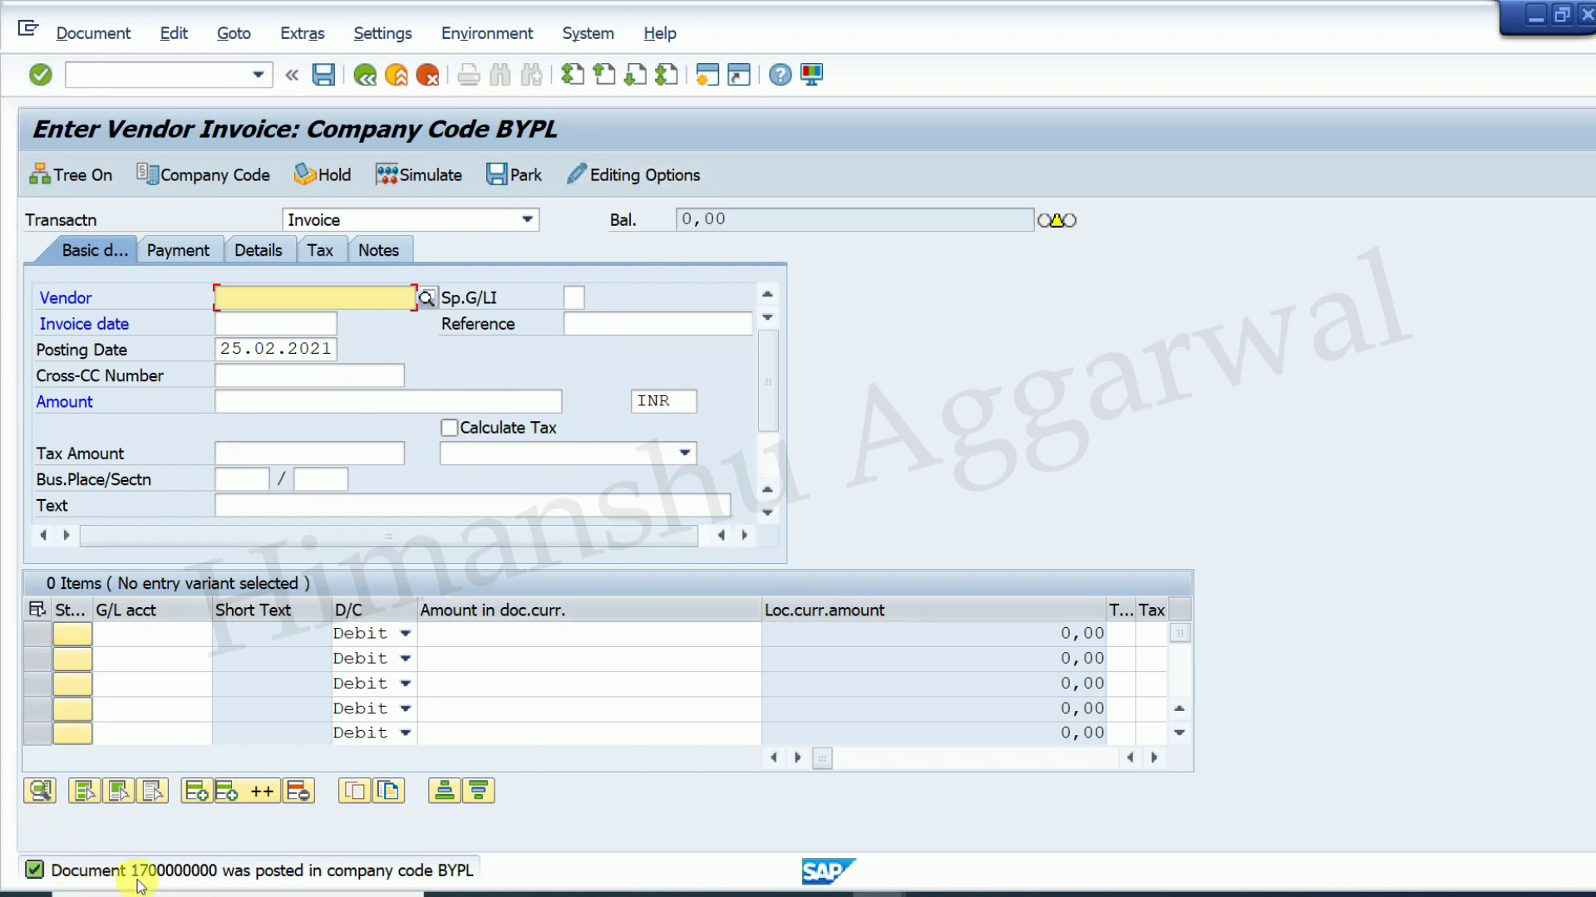
click(366, 77)
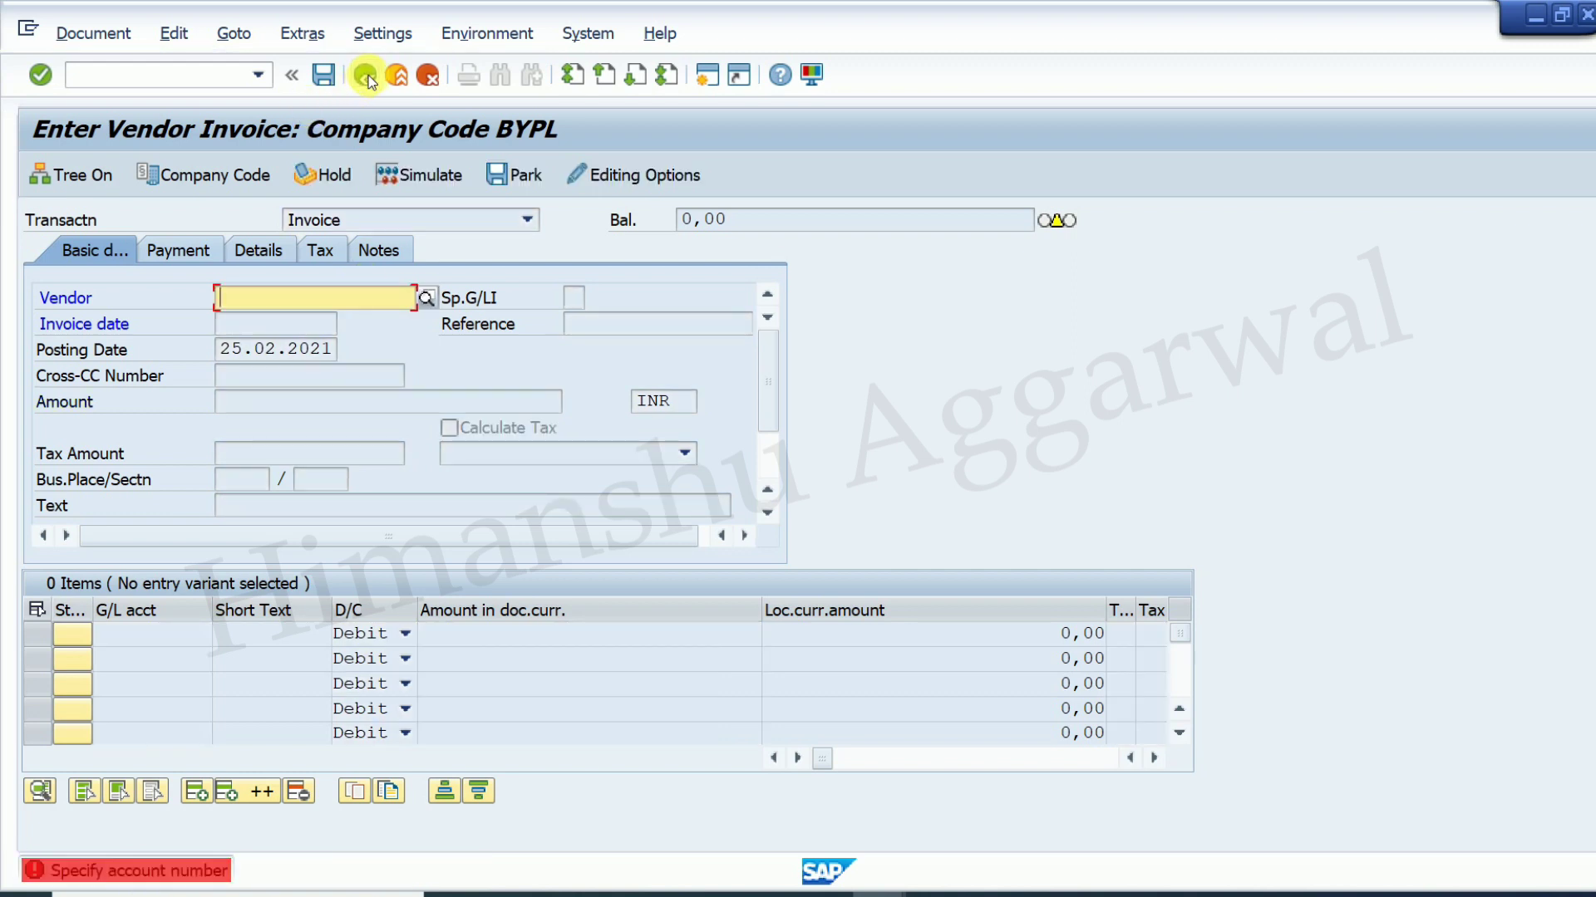
click(229, 78)
text(/n)
key(Return)
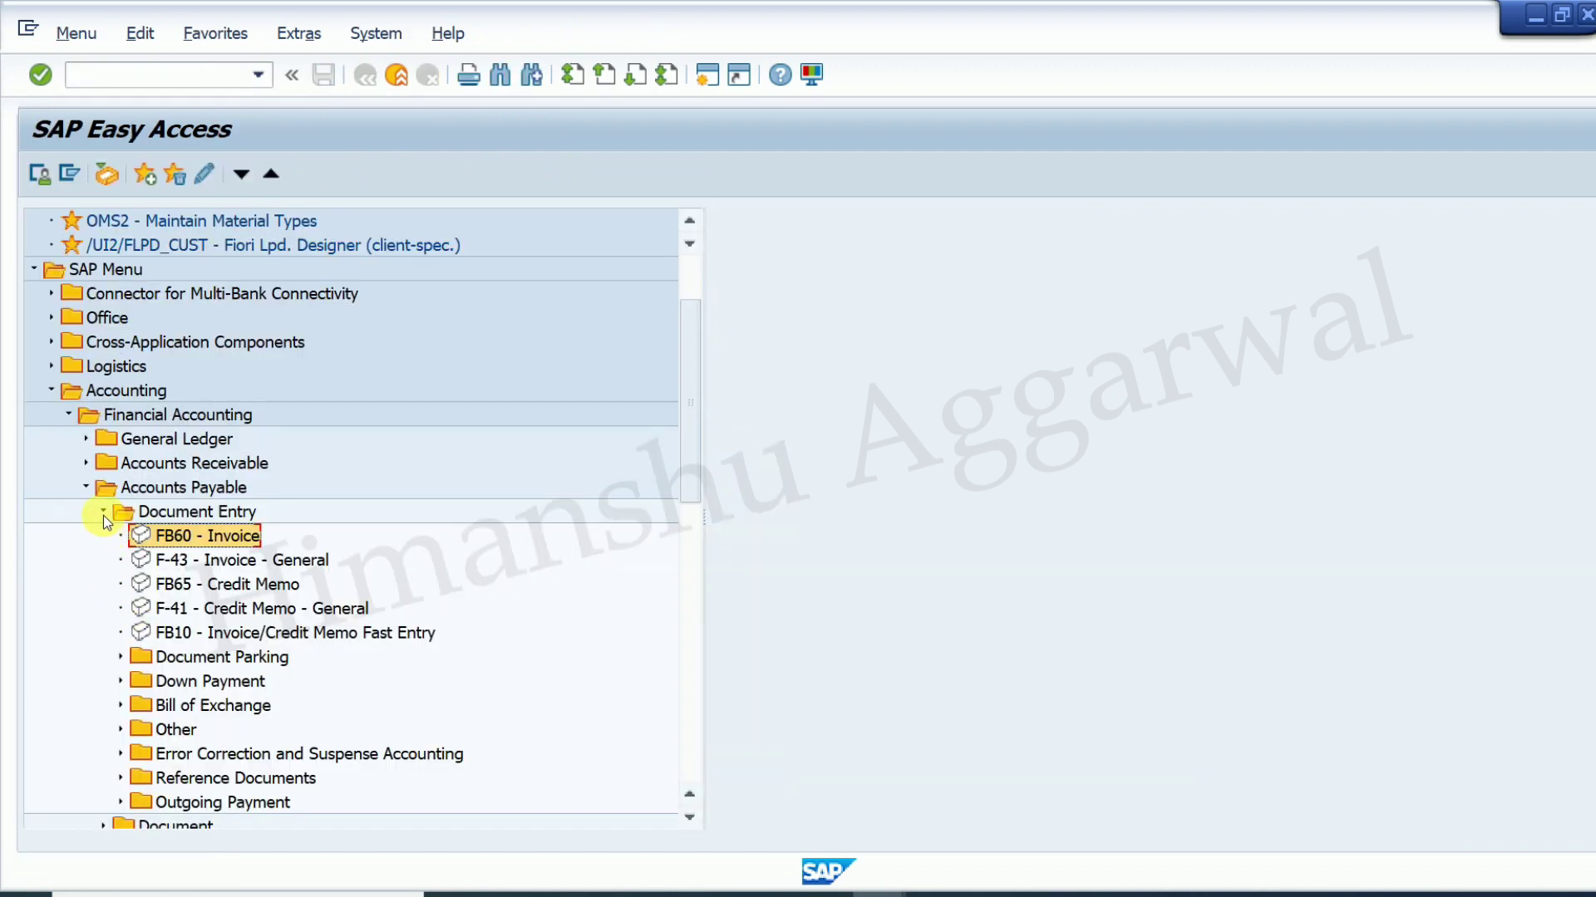
Step: Open the Accounts Payable document display FB03 and list the documents of company code BYPL
click(103, 512)
click(103, 536)
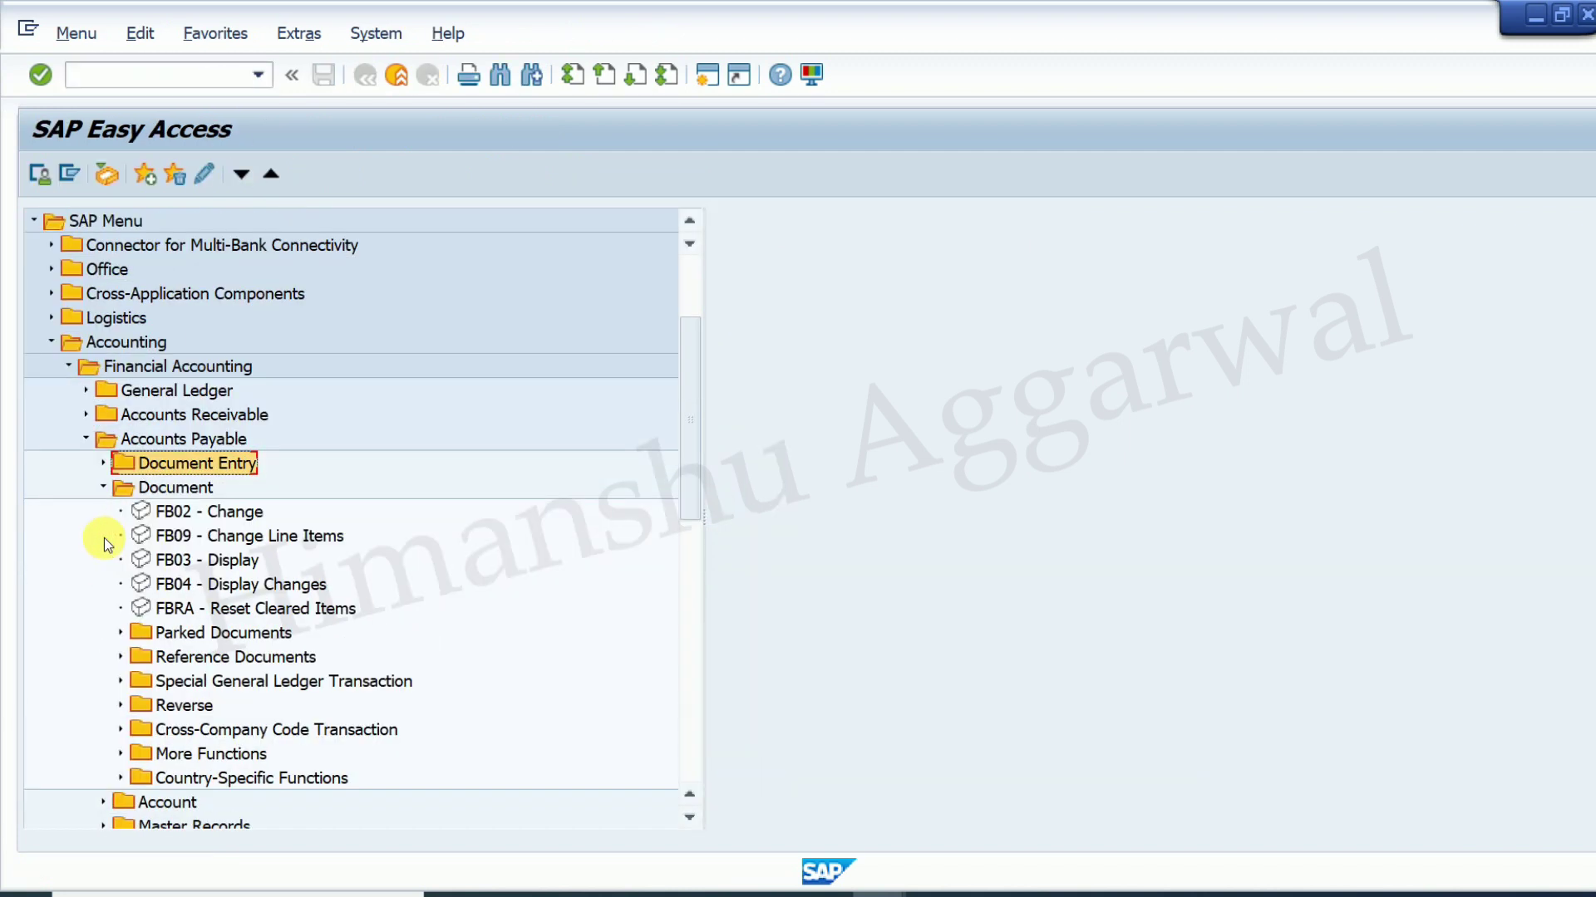
double_click(211, 563)
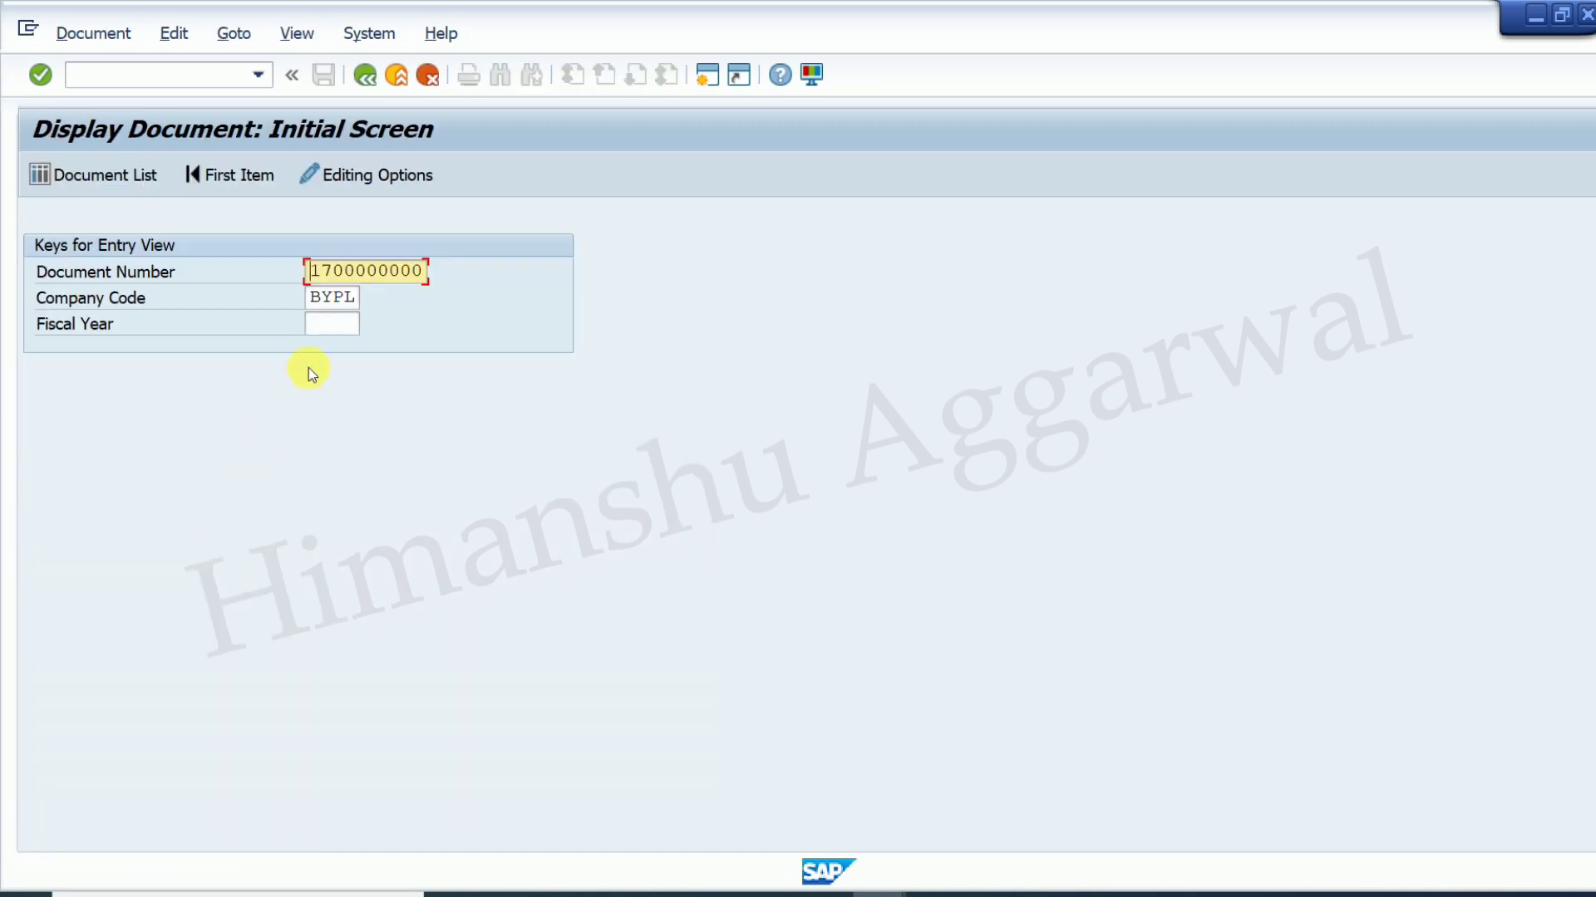
click(133, 174)
click(40, 174)
click(39, 174)
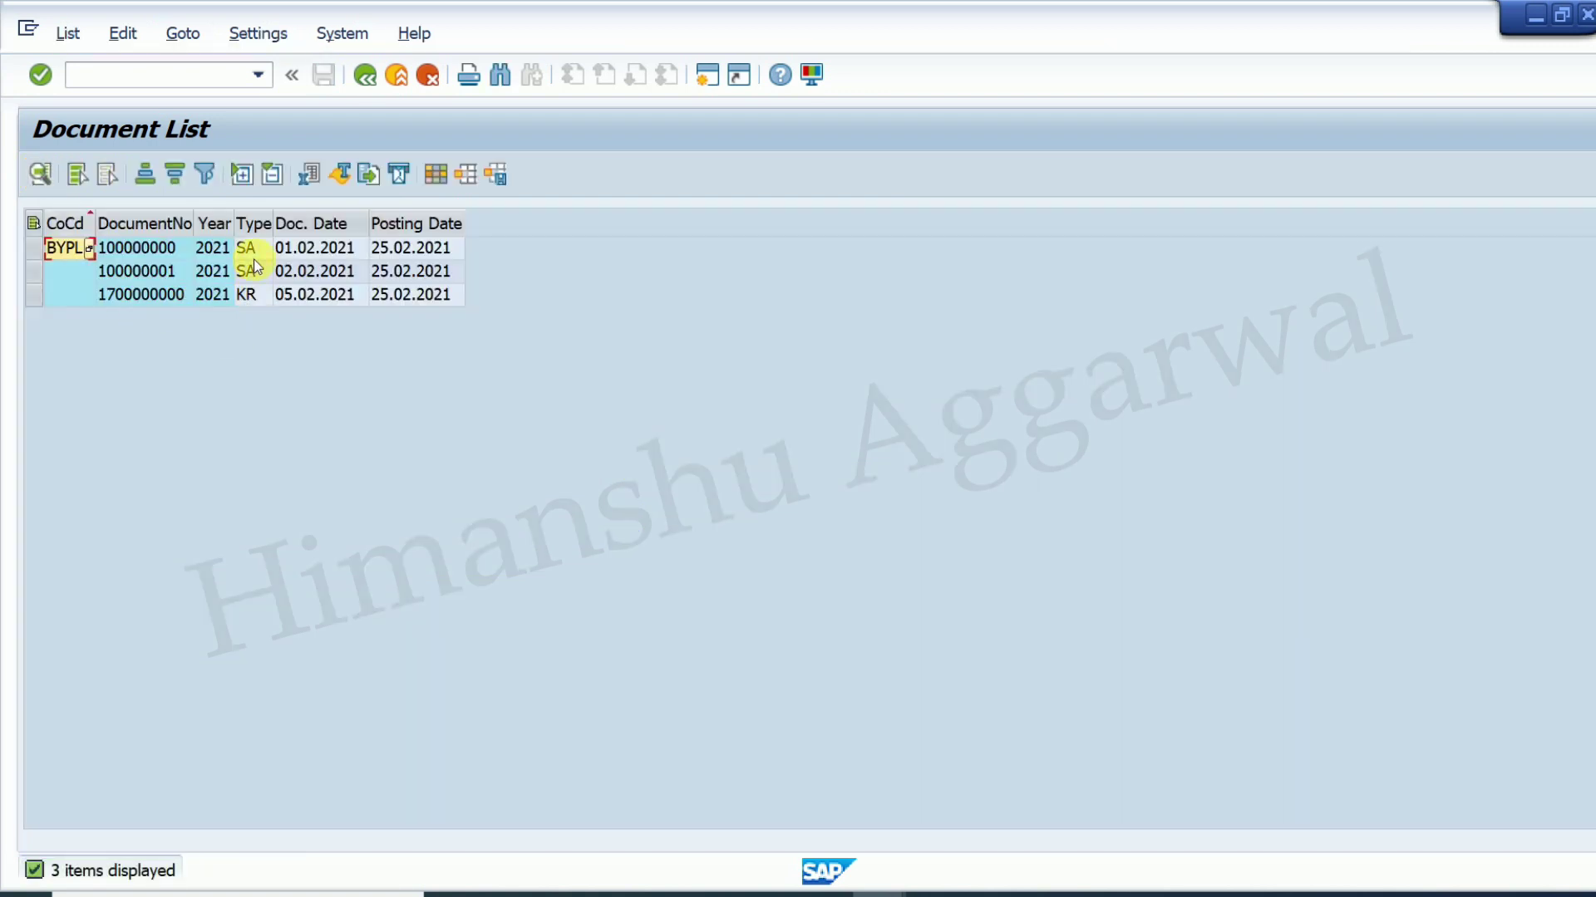
Step: Compare the document types in the list, display the KR vendor invoice, and return to the SAP Easy Access menu
click(247, 251)
click(251, 271)
click(251, 296)
double_click(178, 299)
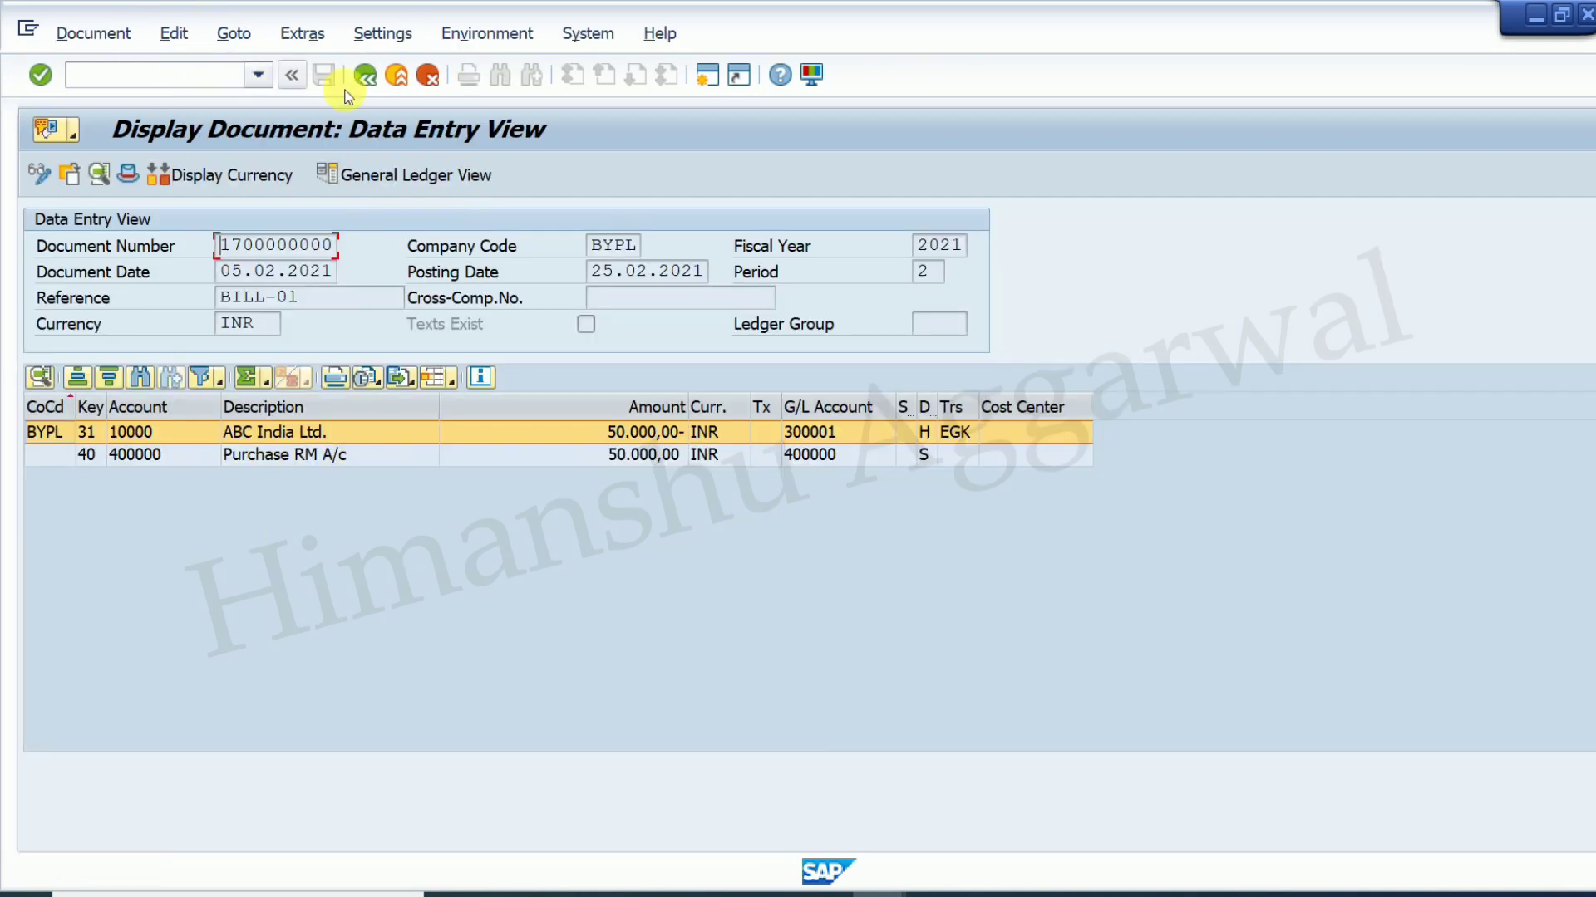
click(366, 78)
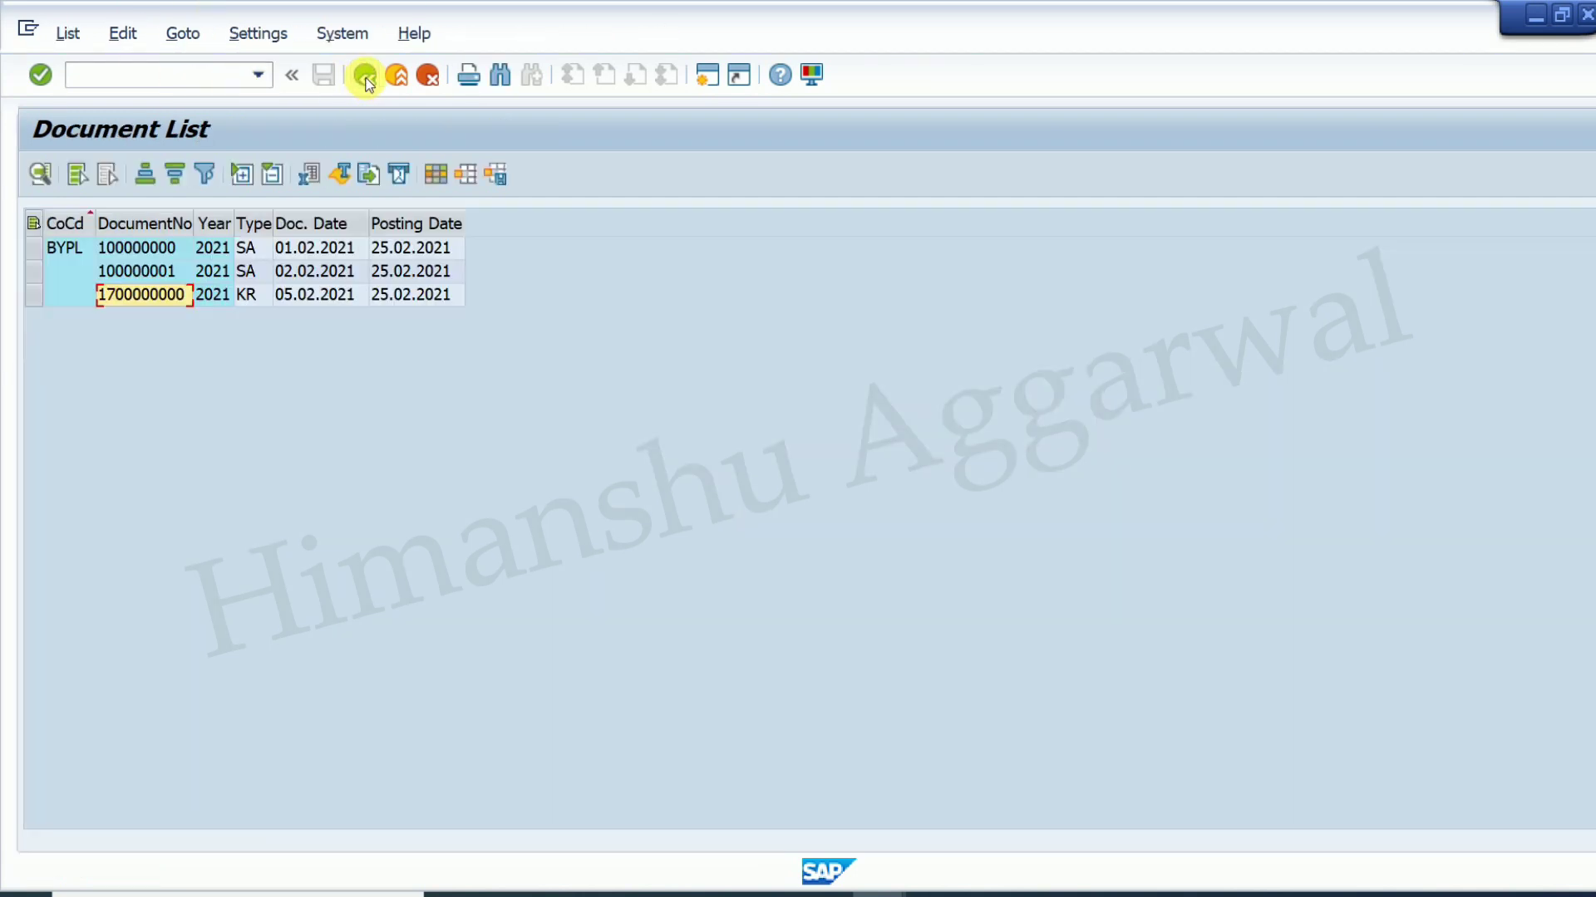
click(365, 78)
click(366, 78)
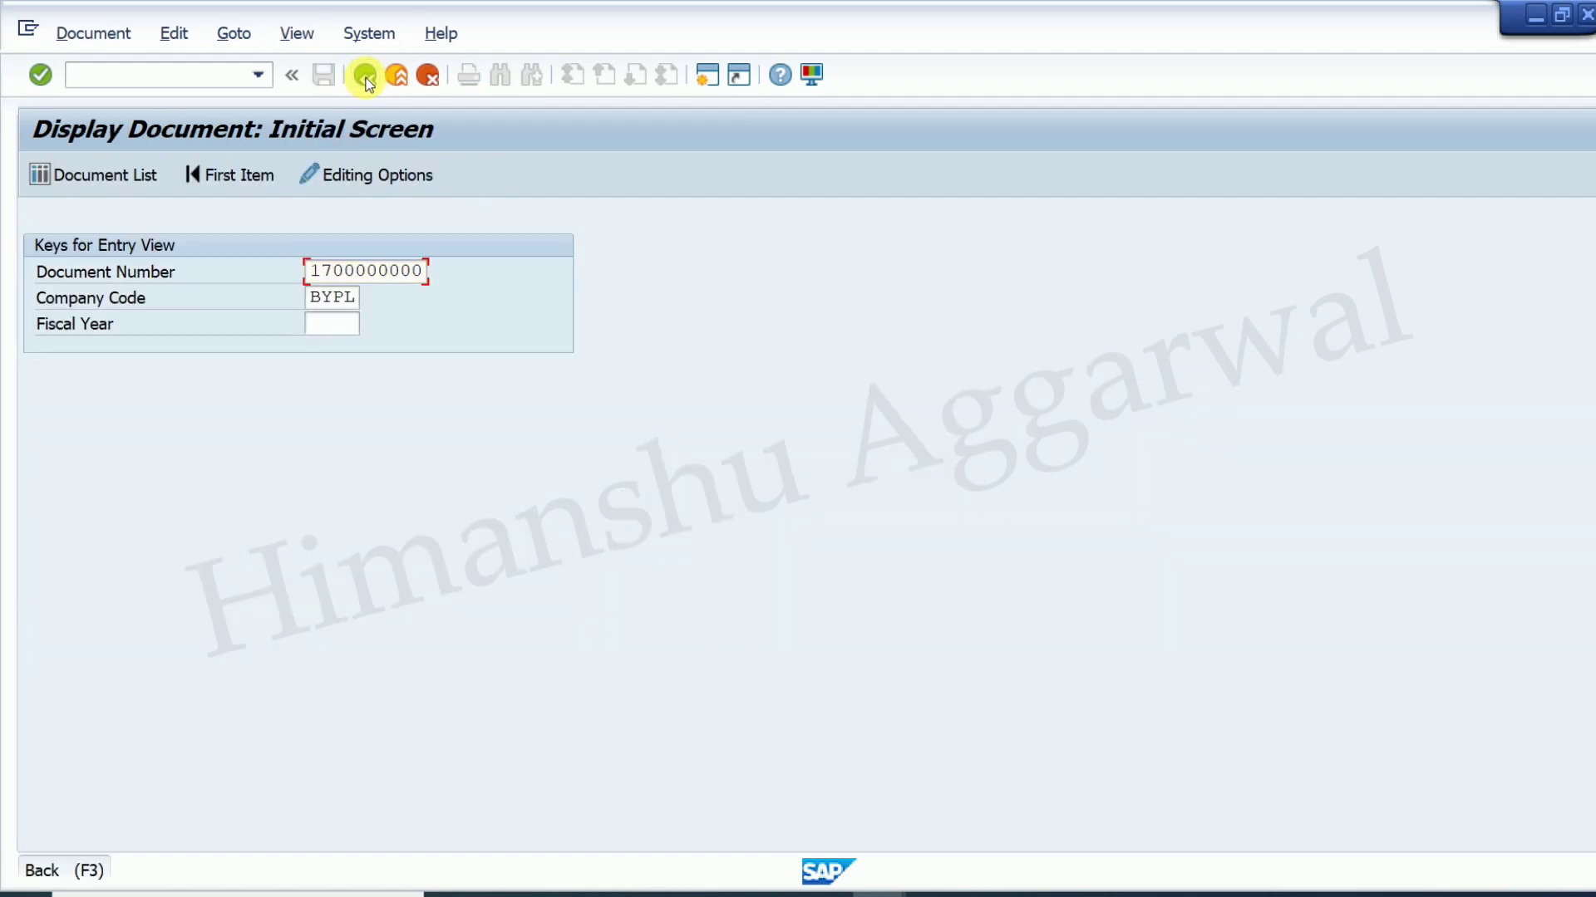
click(365, 78)
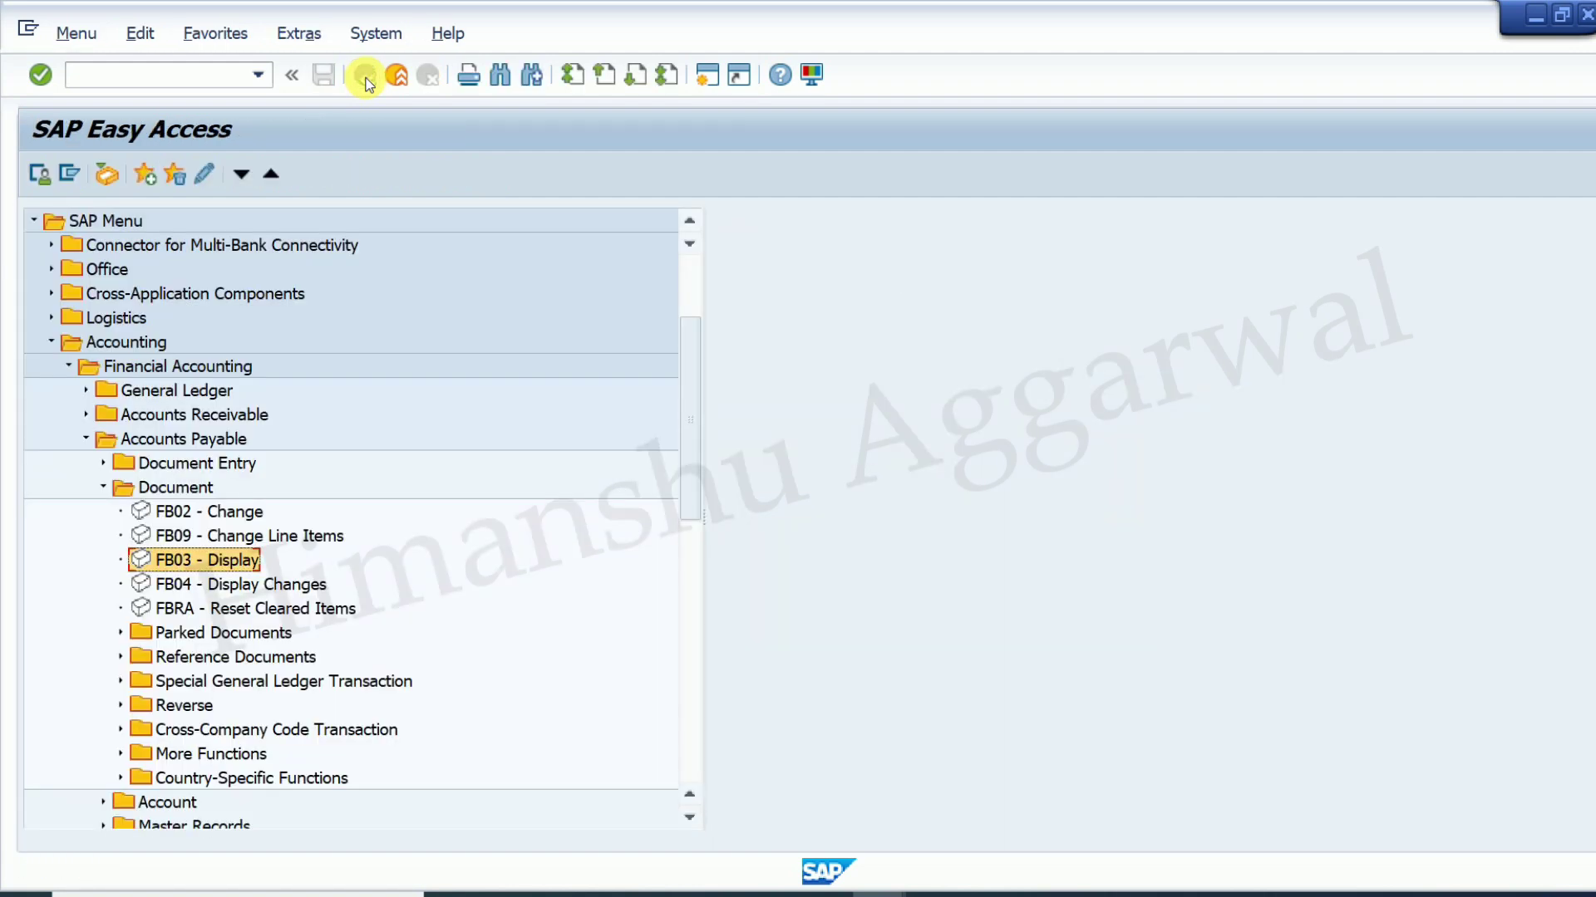
Step: View the entry screen of FB65 Credit Memo under Accounts Payable document entry and return to the SAP Easy Access menu
click(103, 489)
click(103, 463)
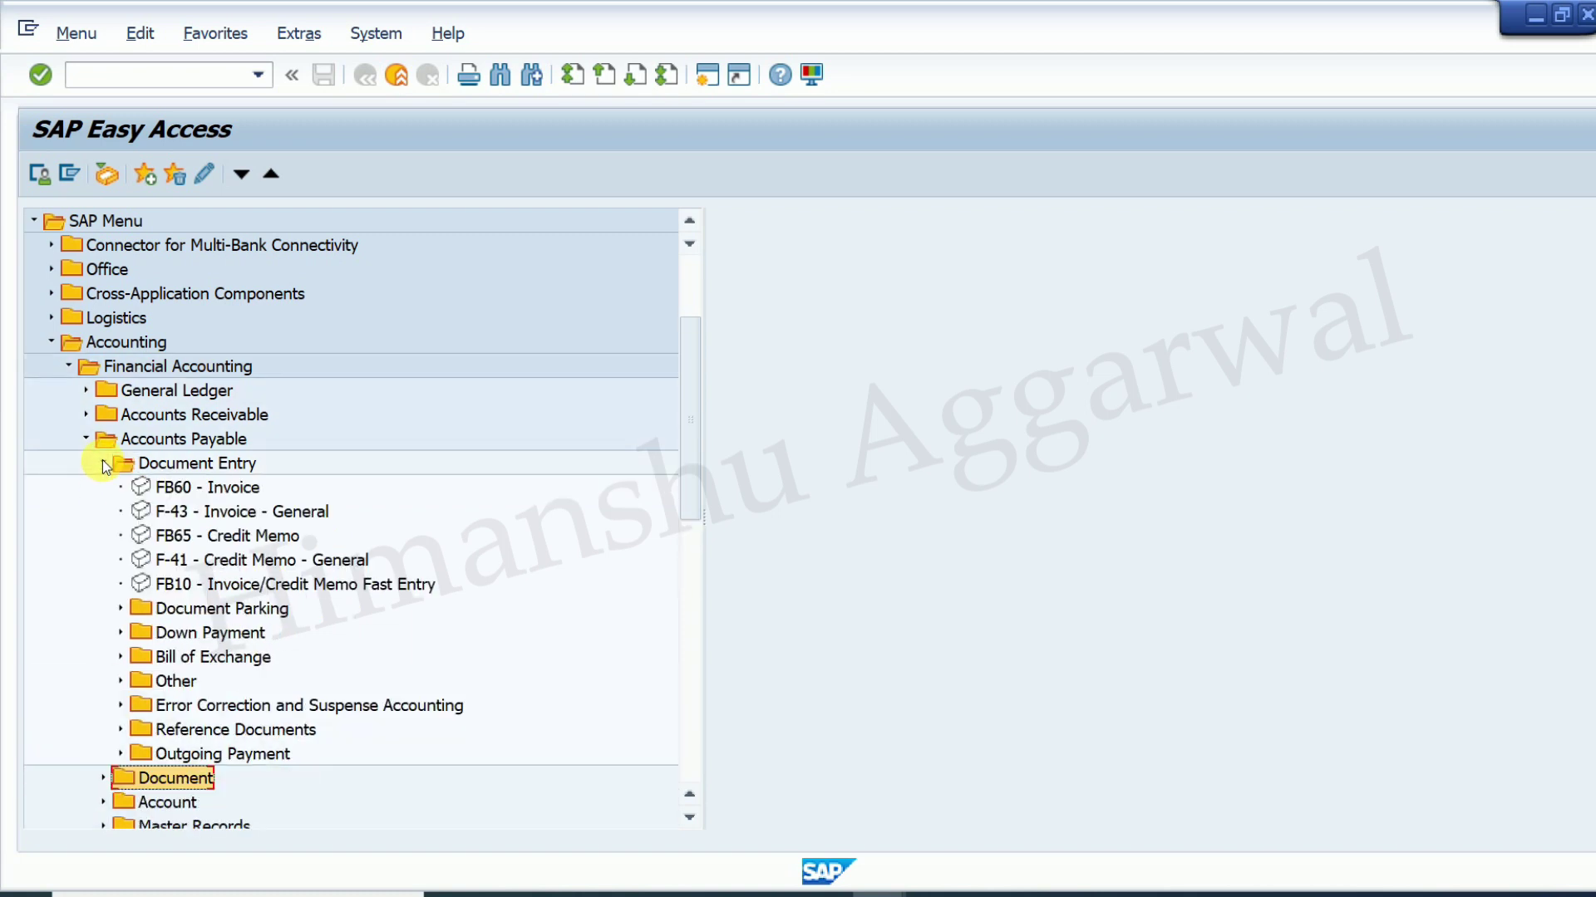
double_click(167, 540)
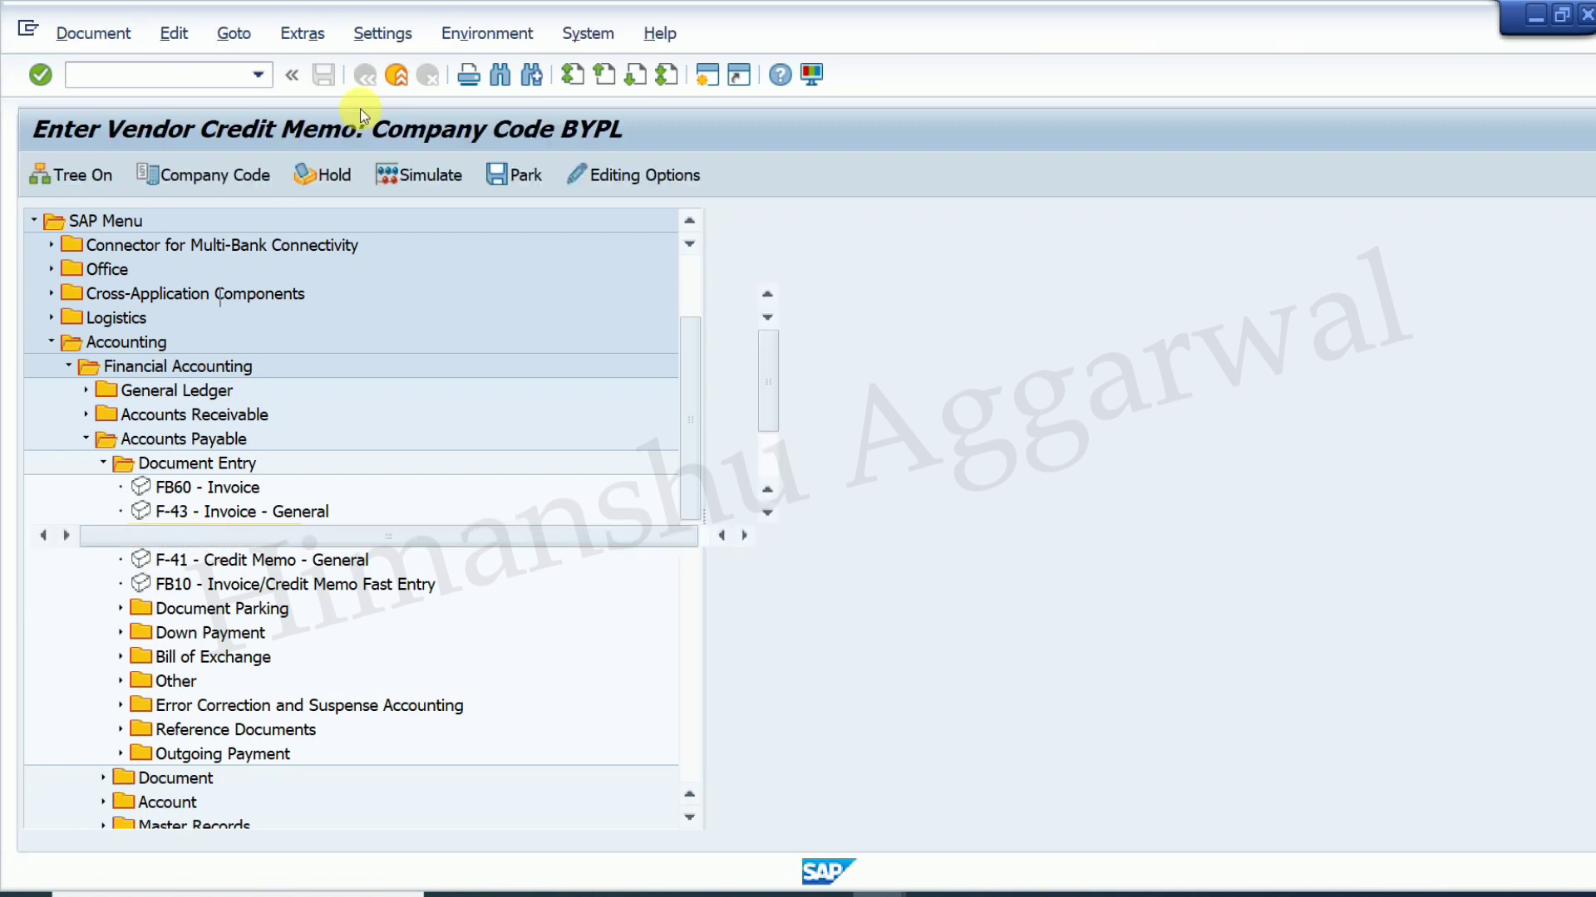
click(366, 76)
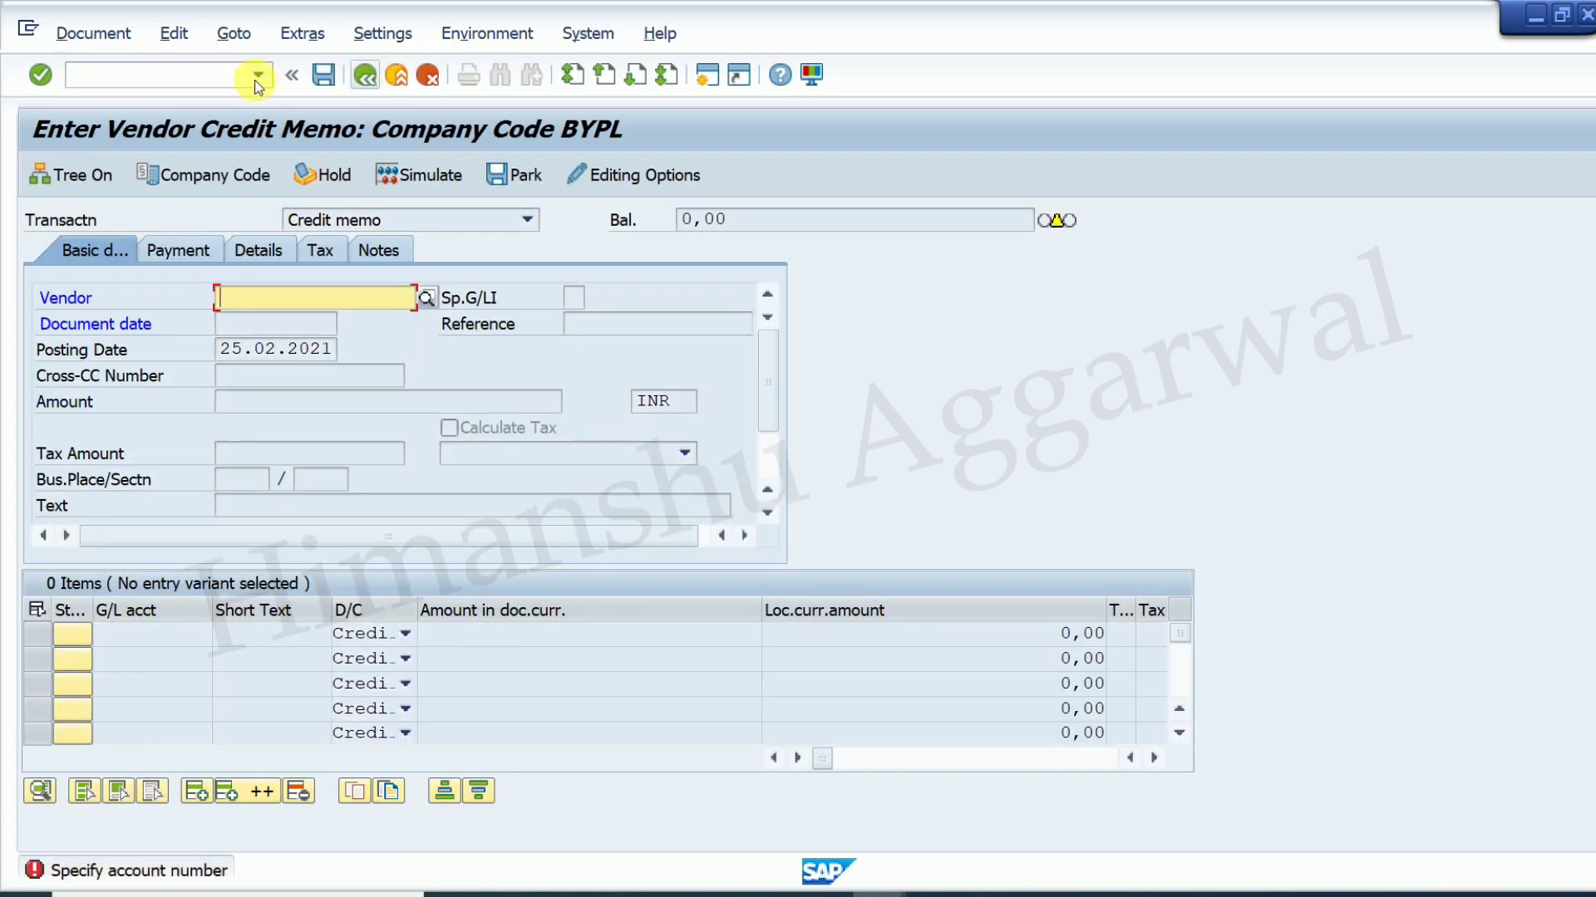
click(226, 80)
text(/n)
key(Return)
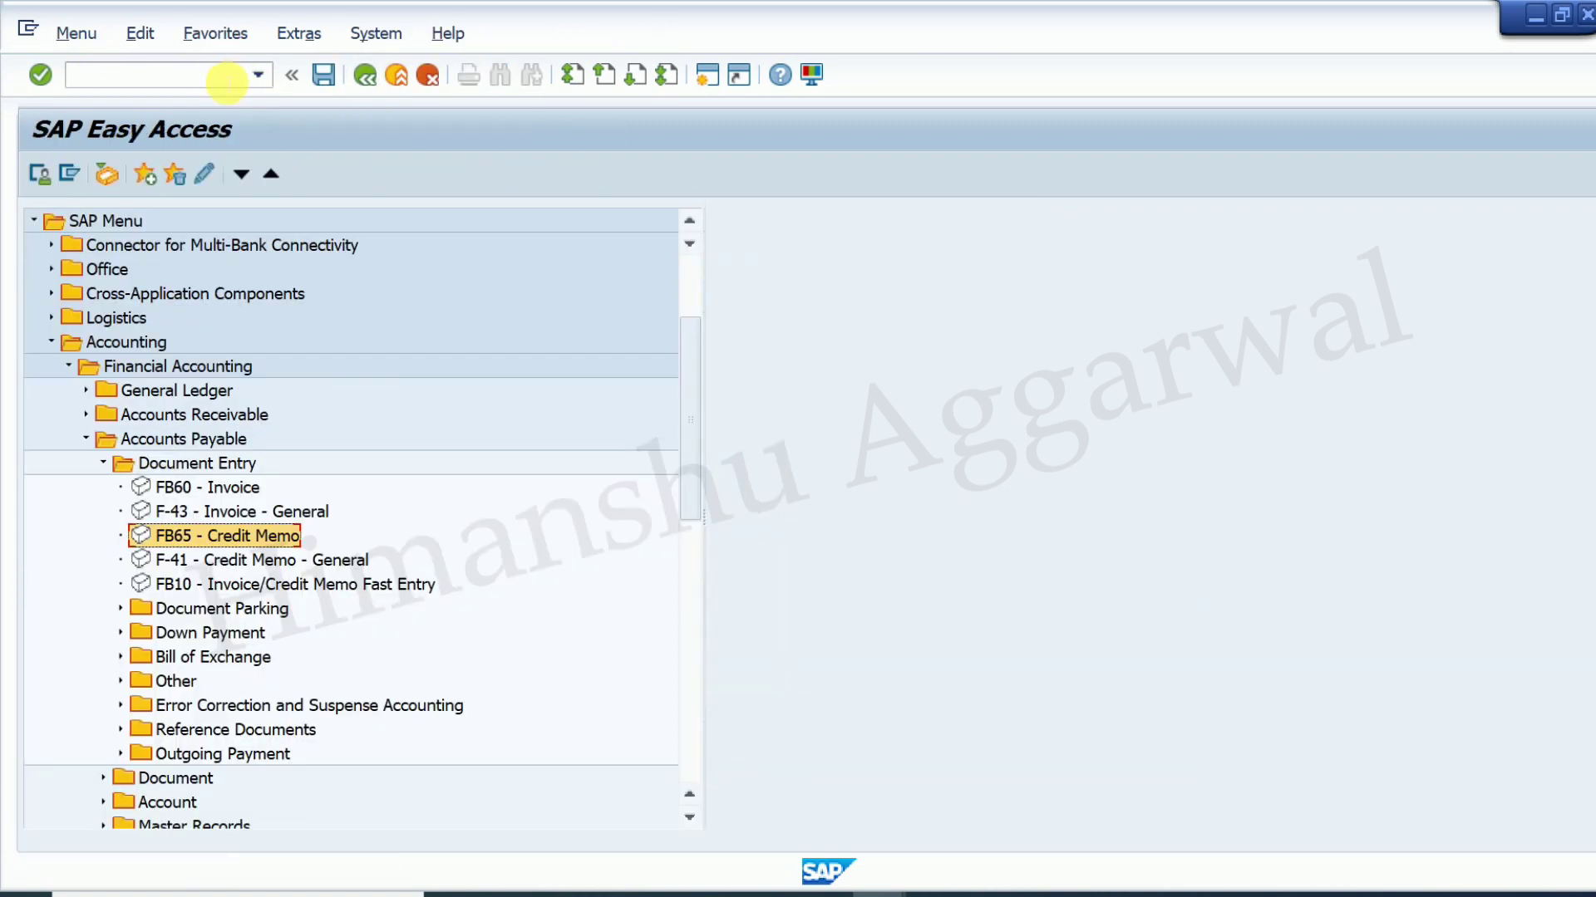
Step: Try the Credit memo transaction type within FB60 and leave the transaction without posting
double_click(218, 490)
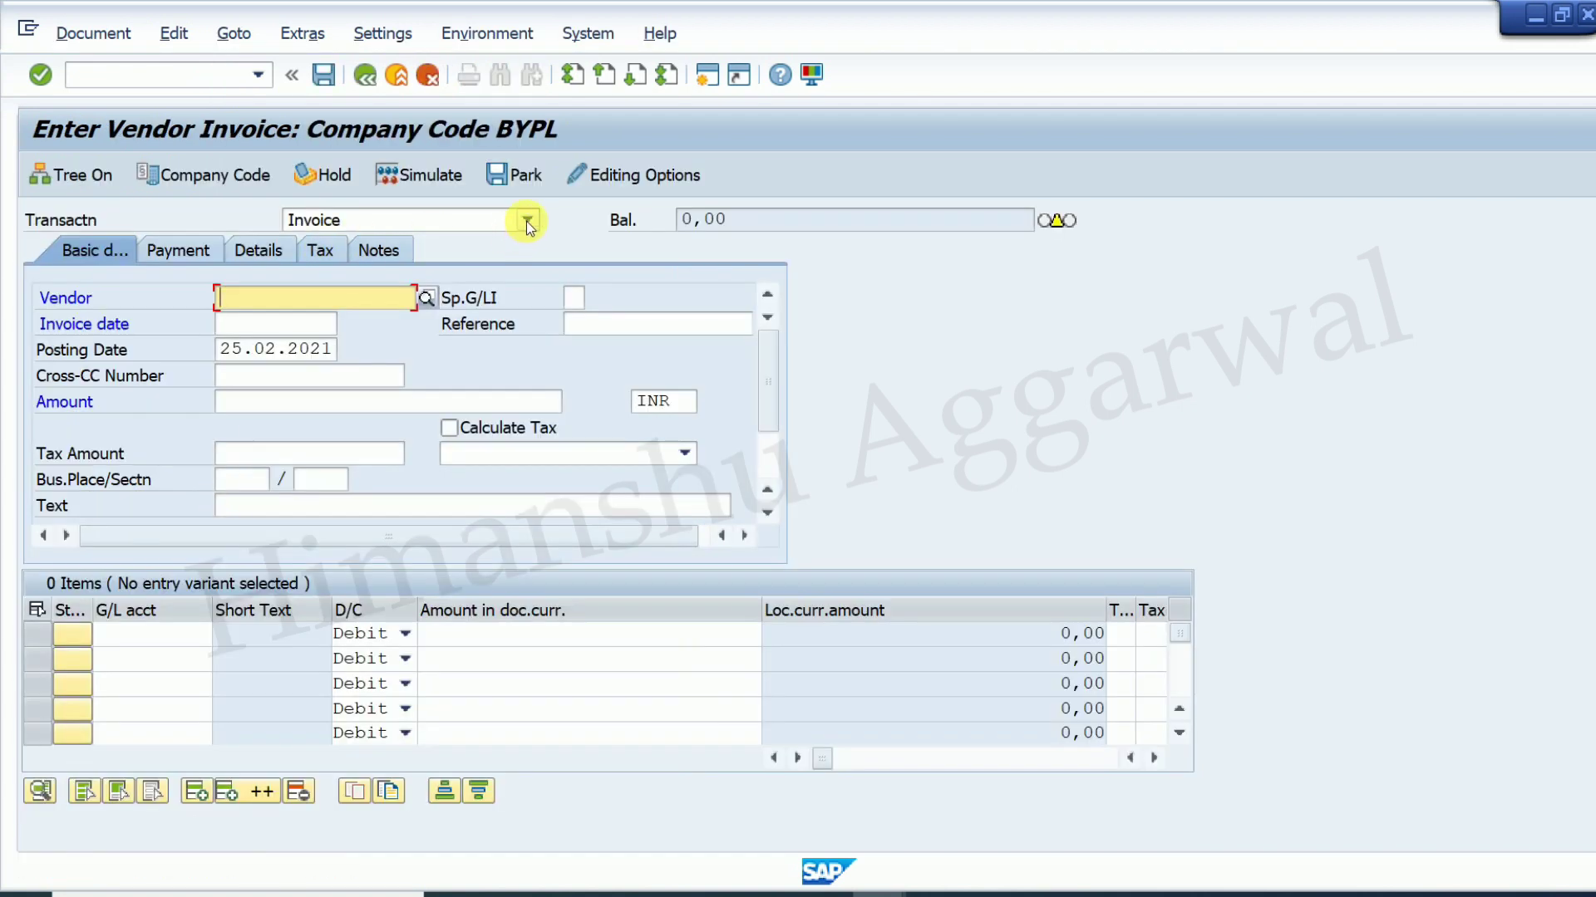
click(526, 221)
click(361, 272)
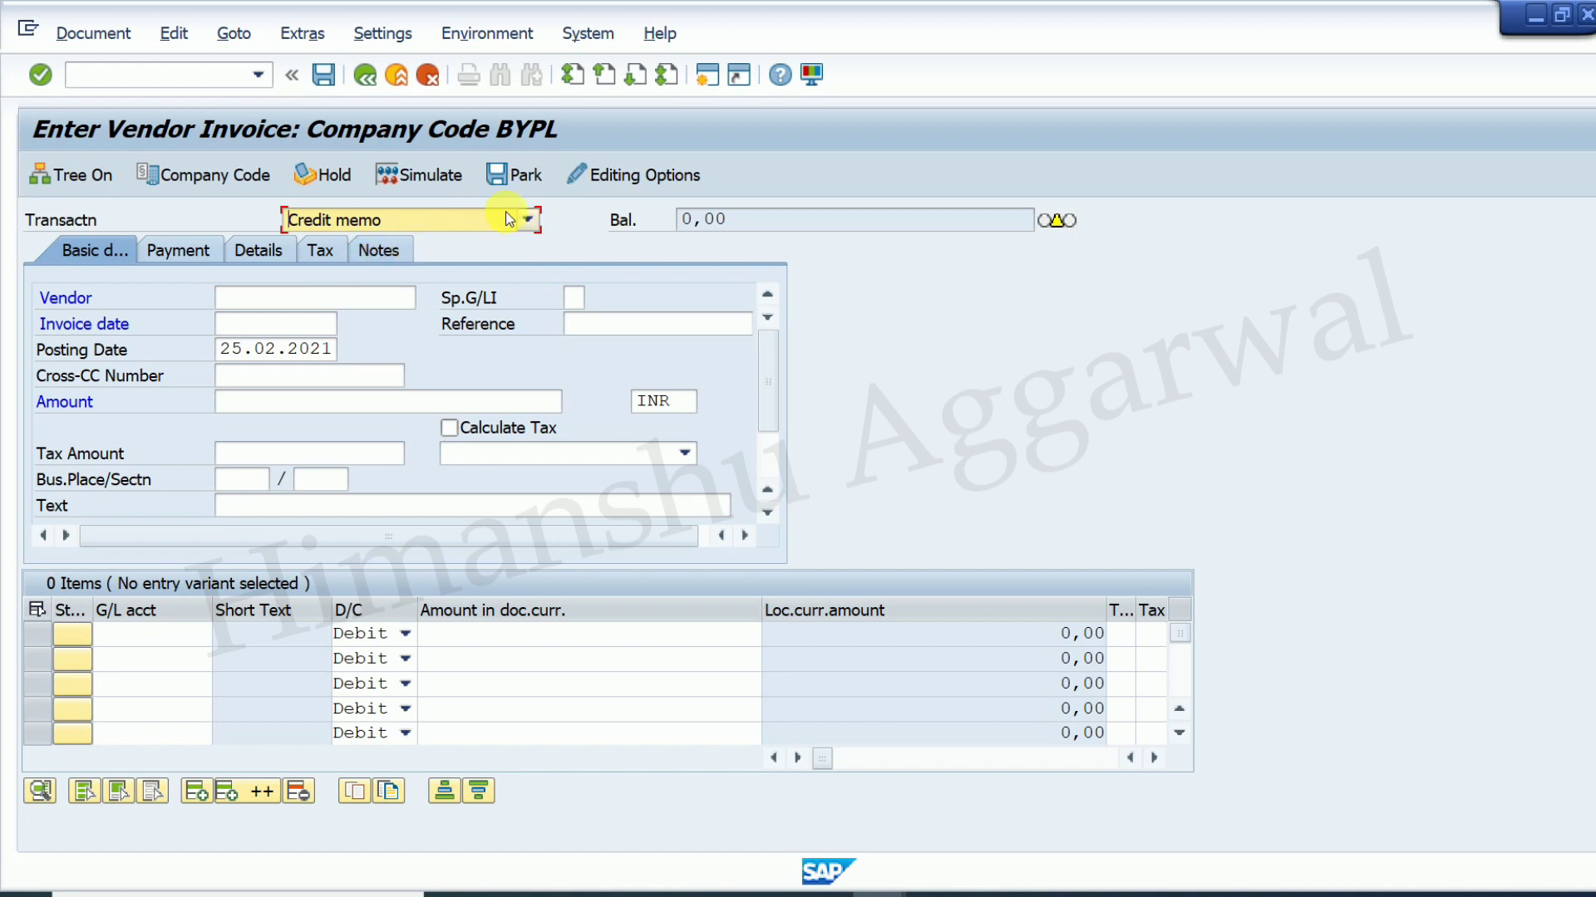
click(524, 221)
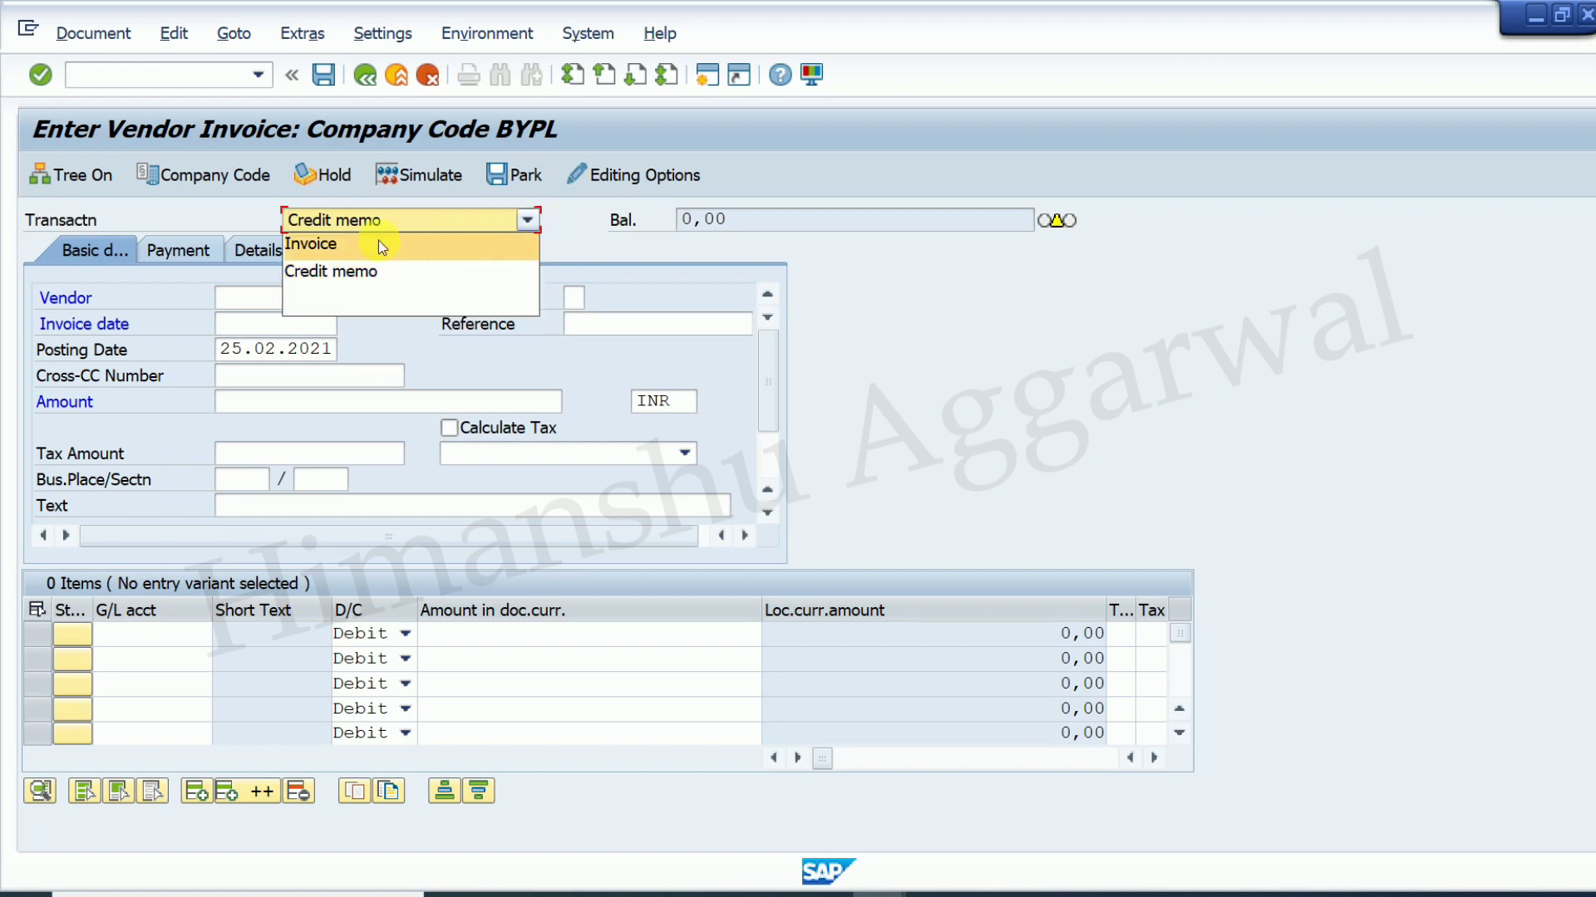
click(855, 277)
click(184, 75)
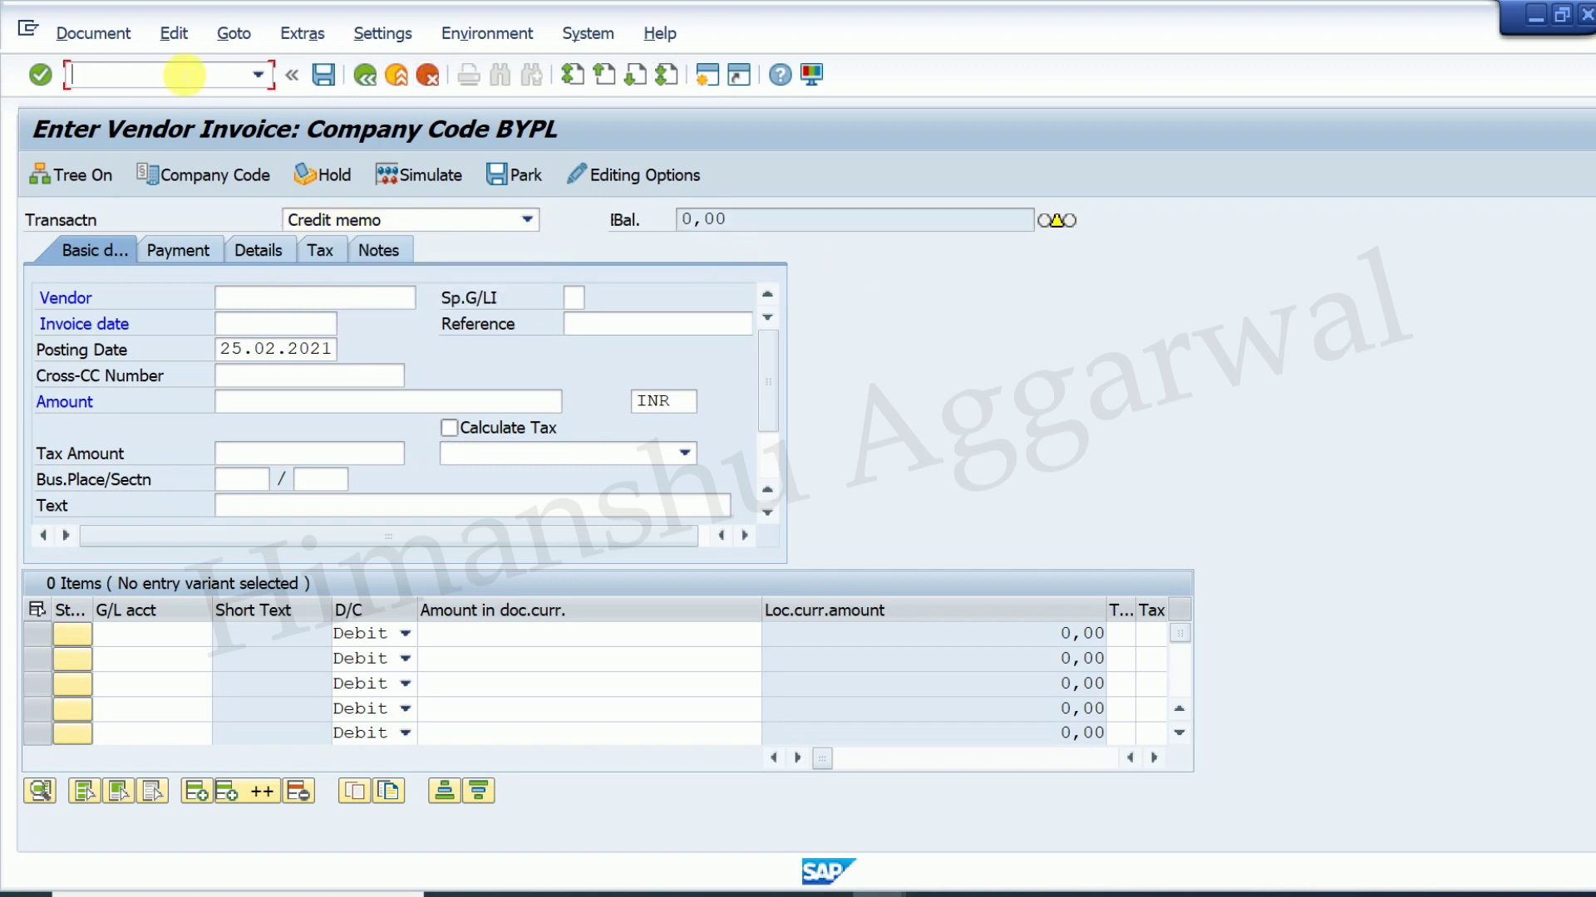
text(/n)
key(Return)
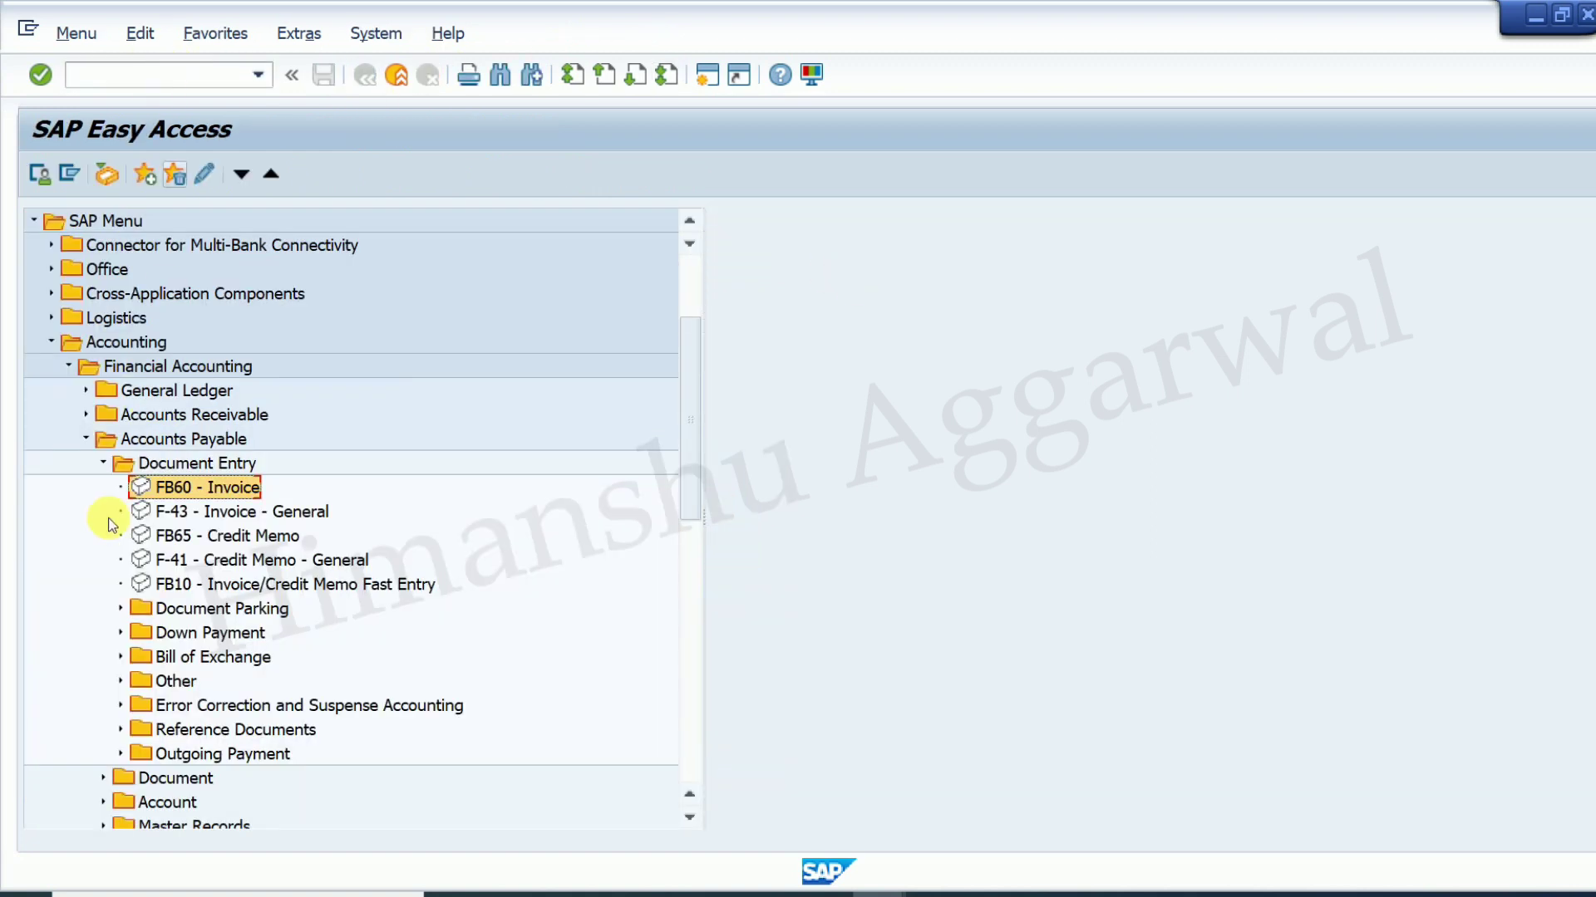
Step: Open the FBL1N vendor line item display from the Accounts Payable account functions
click(103, 463)
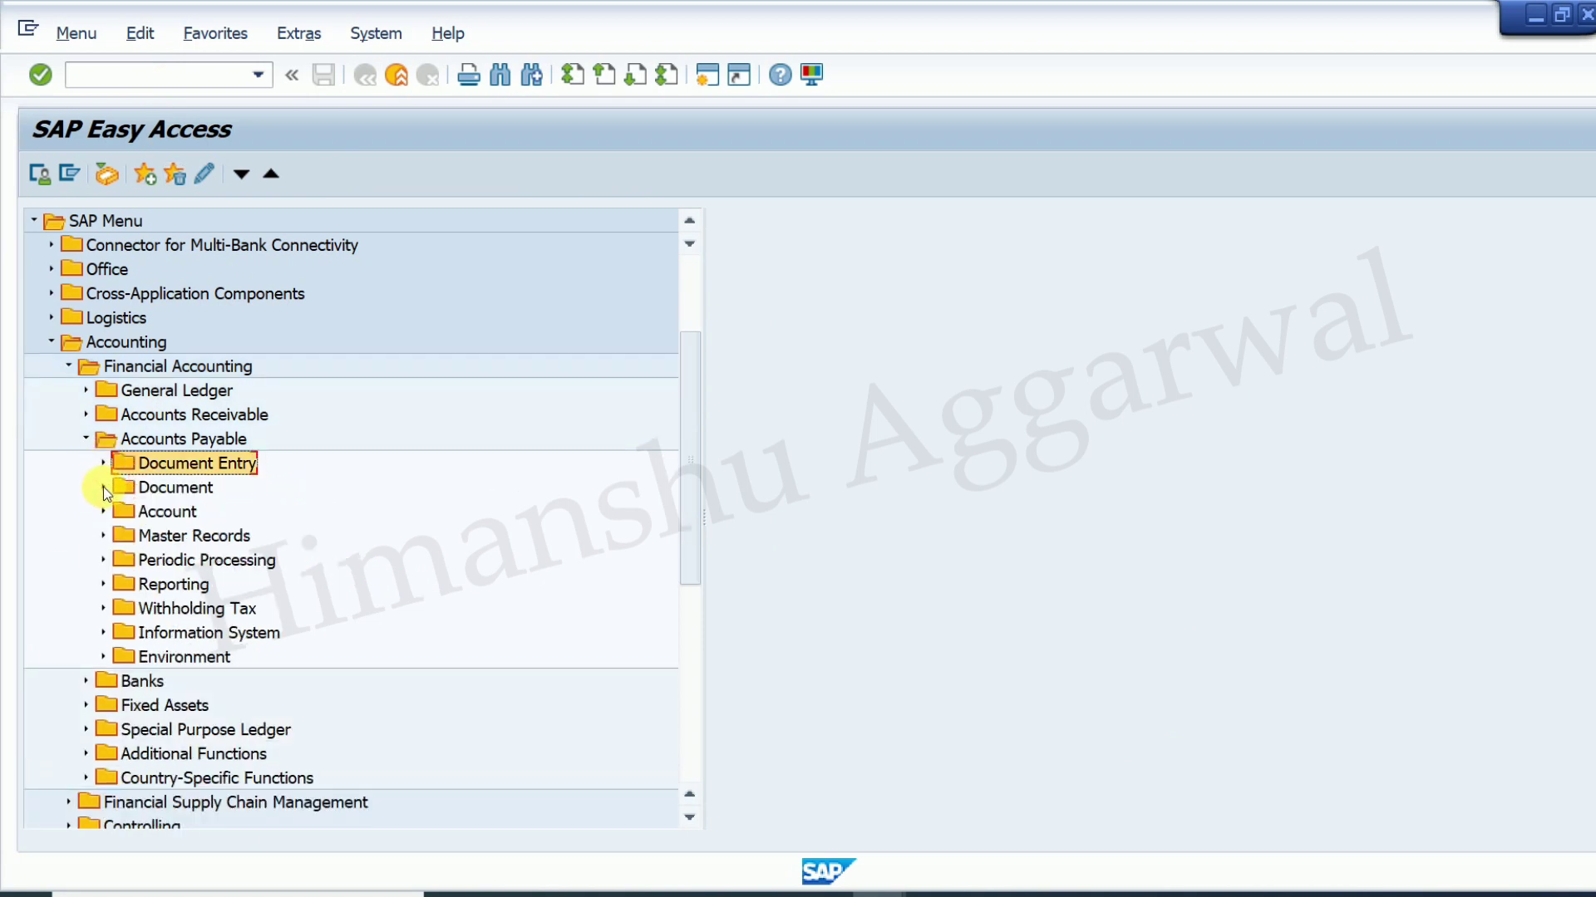
click(103, 487)
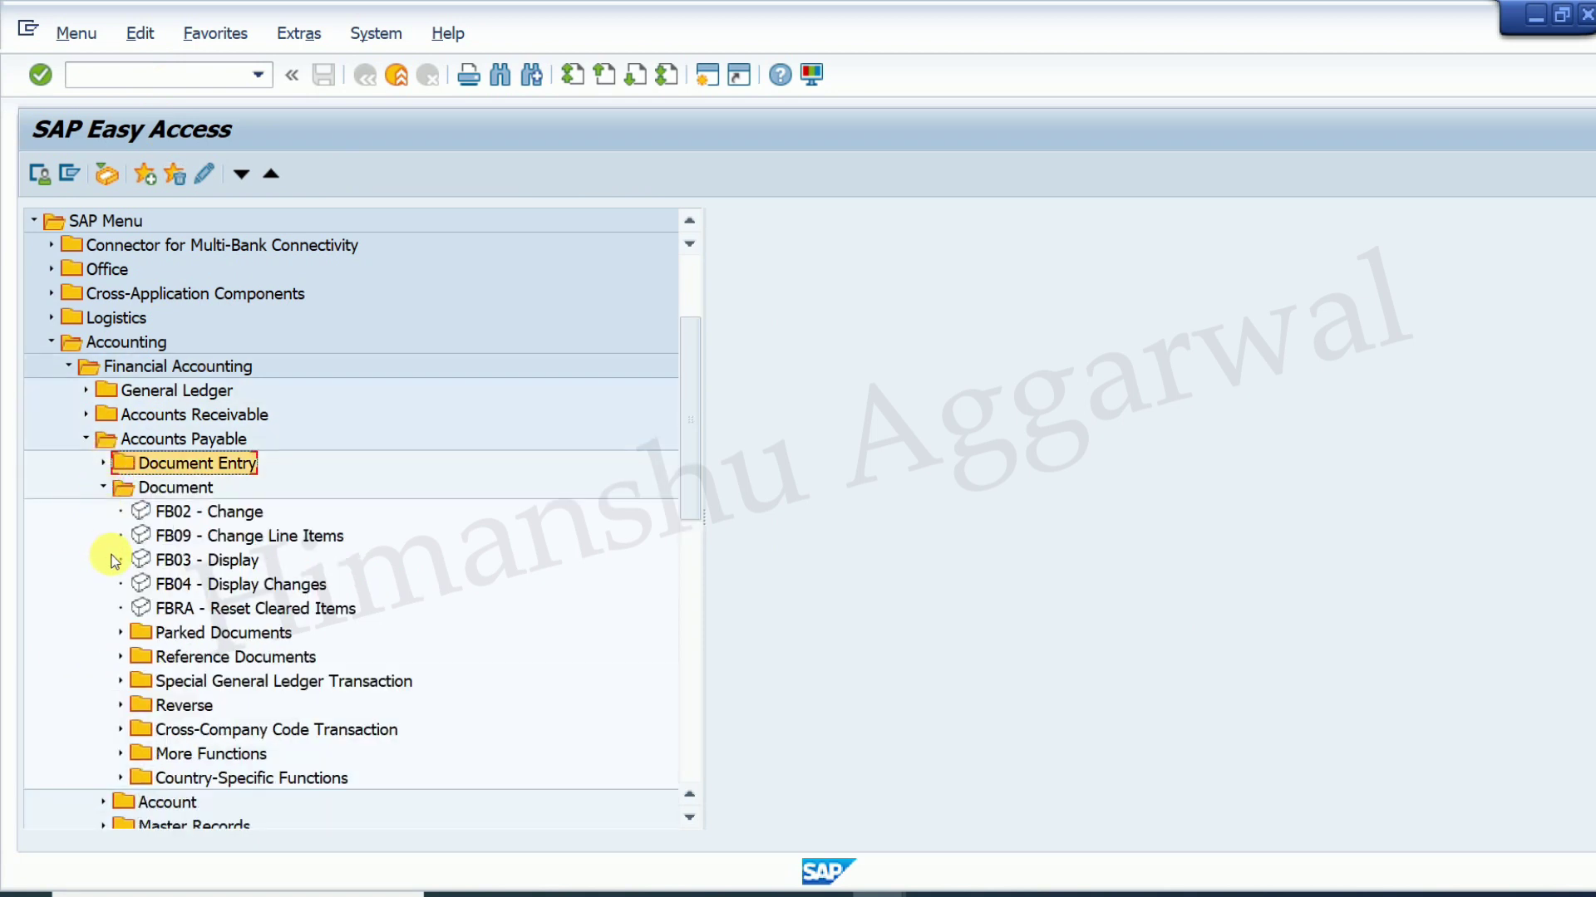
scroll(115, 562, down, 1)
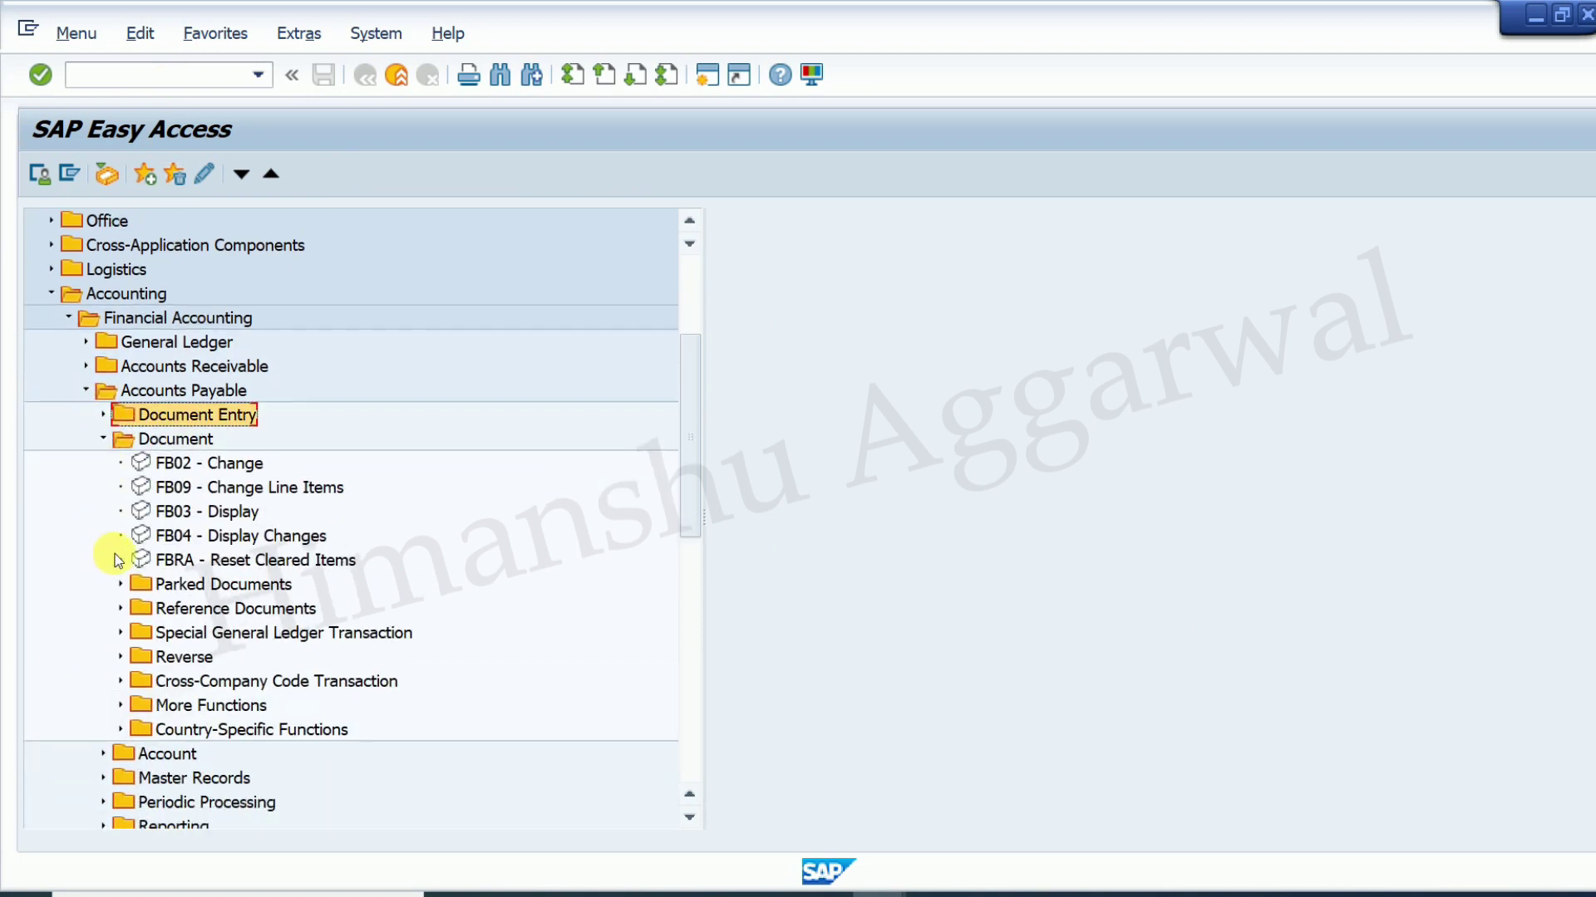
click(101, 440)
click(101, 466)
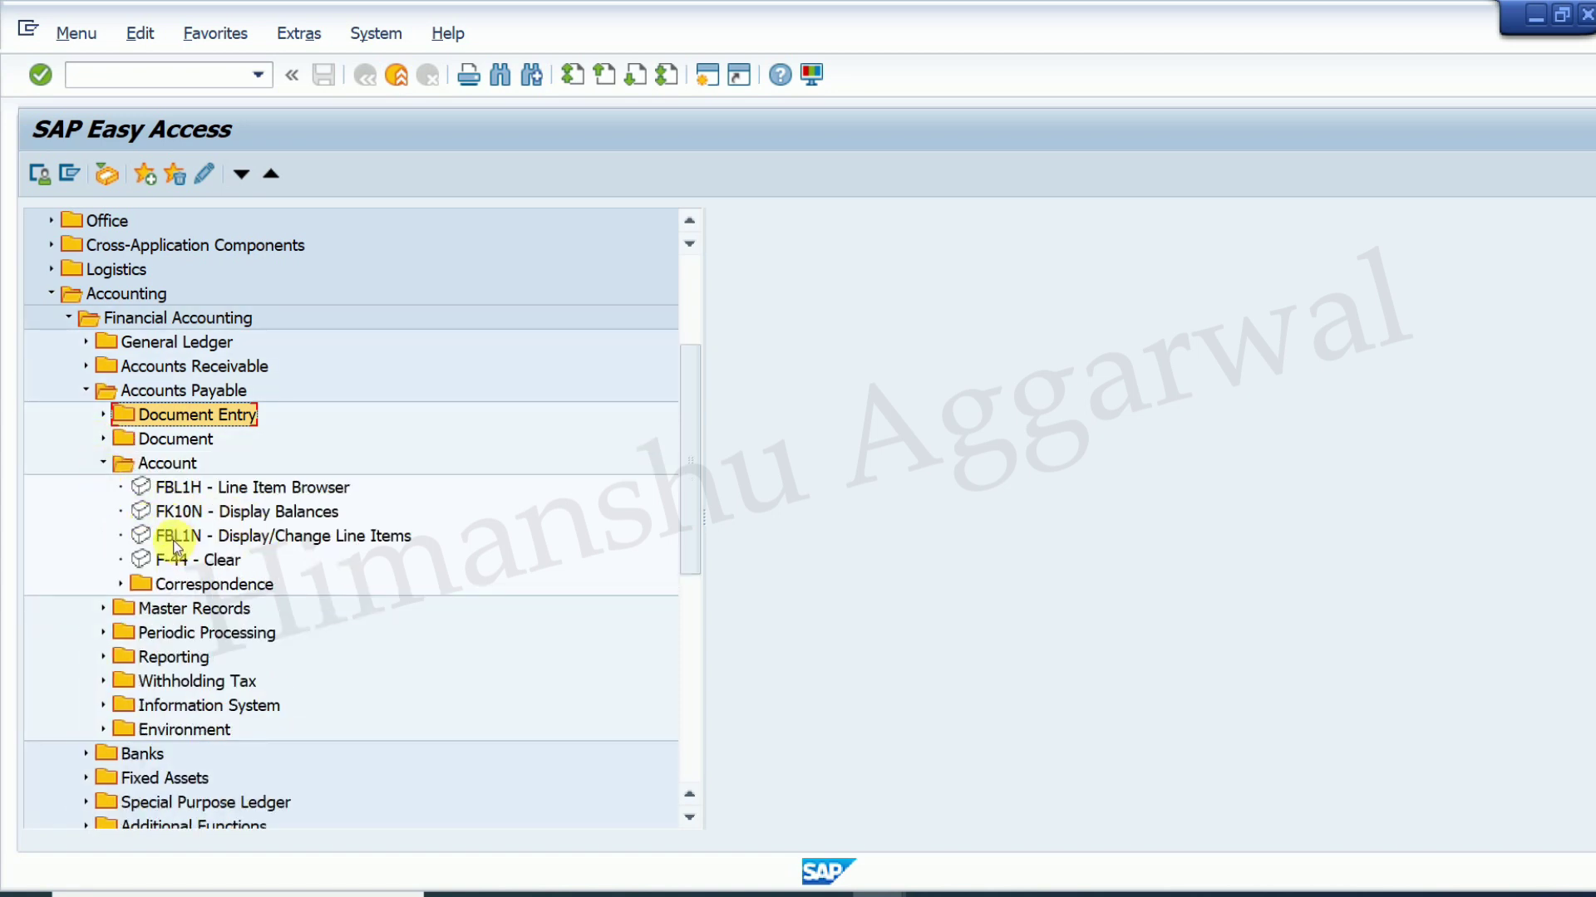
double_click(204, 538)
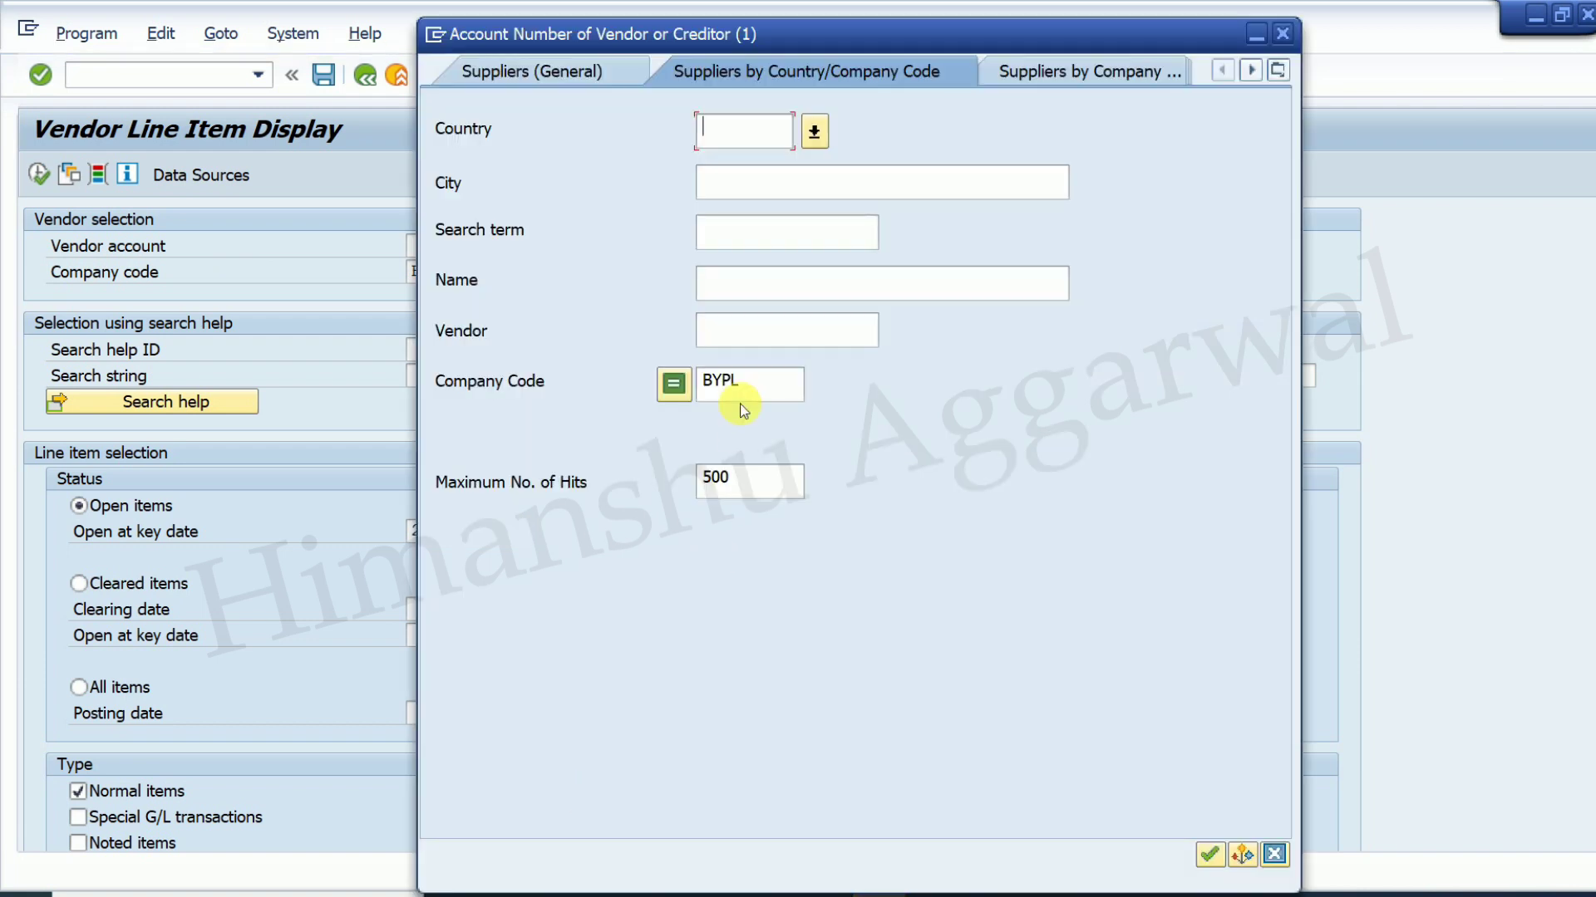
Step: Choose ABC India Ltd. from the BYPL suppliers, display its open line items at key date 25.02.2021, and leave the report
click(1209, 855)
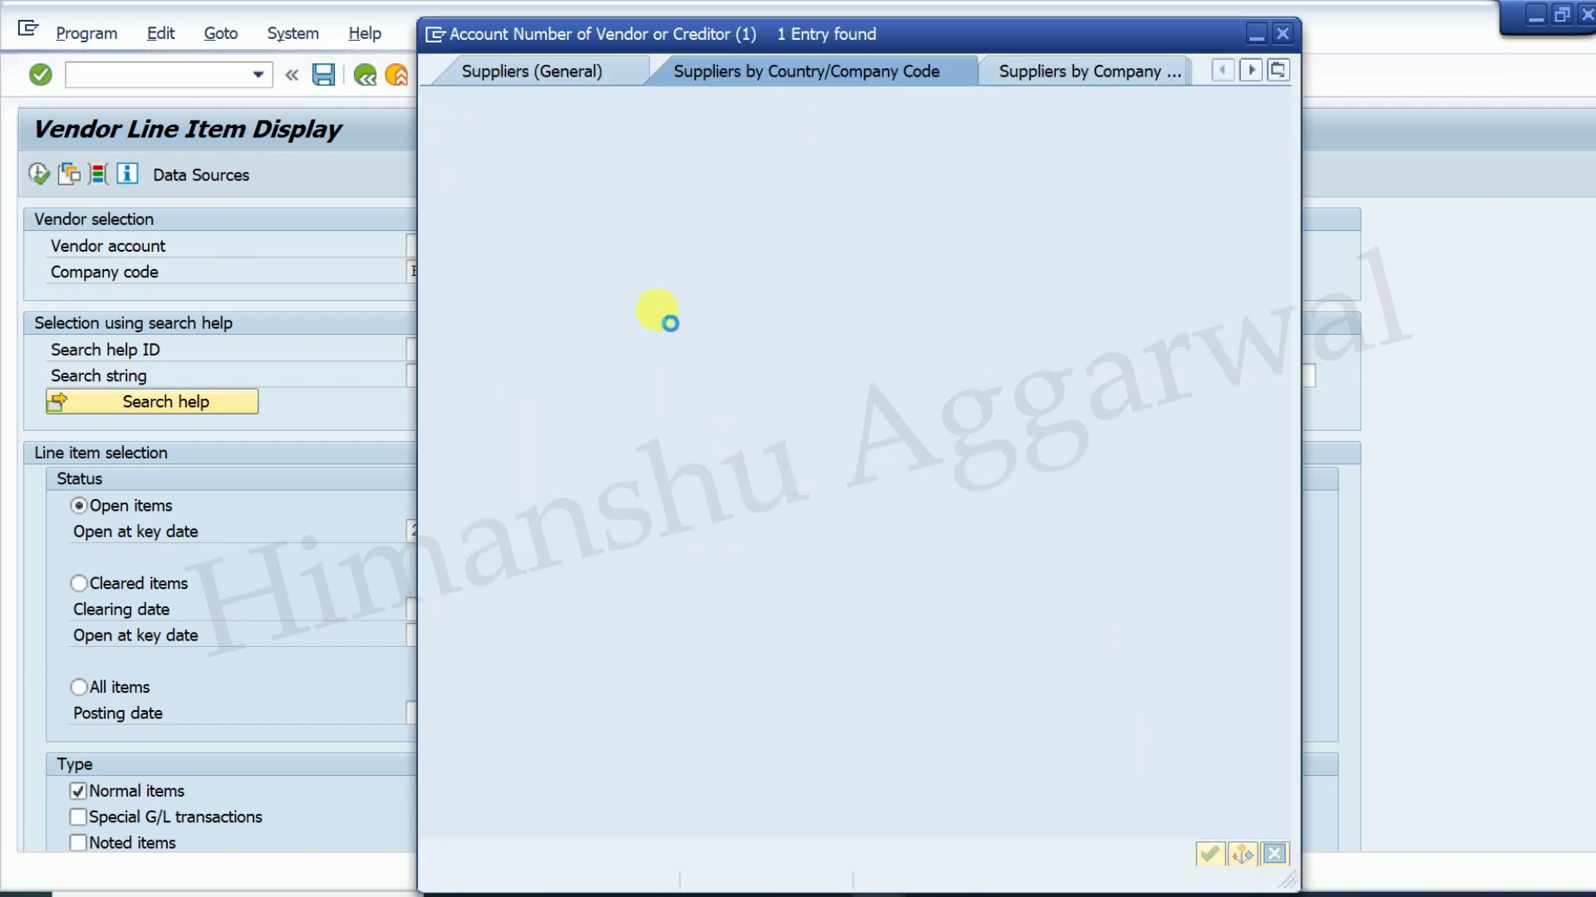
double_click(713, 171)
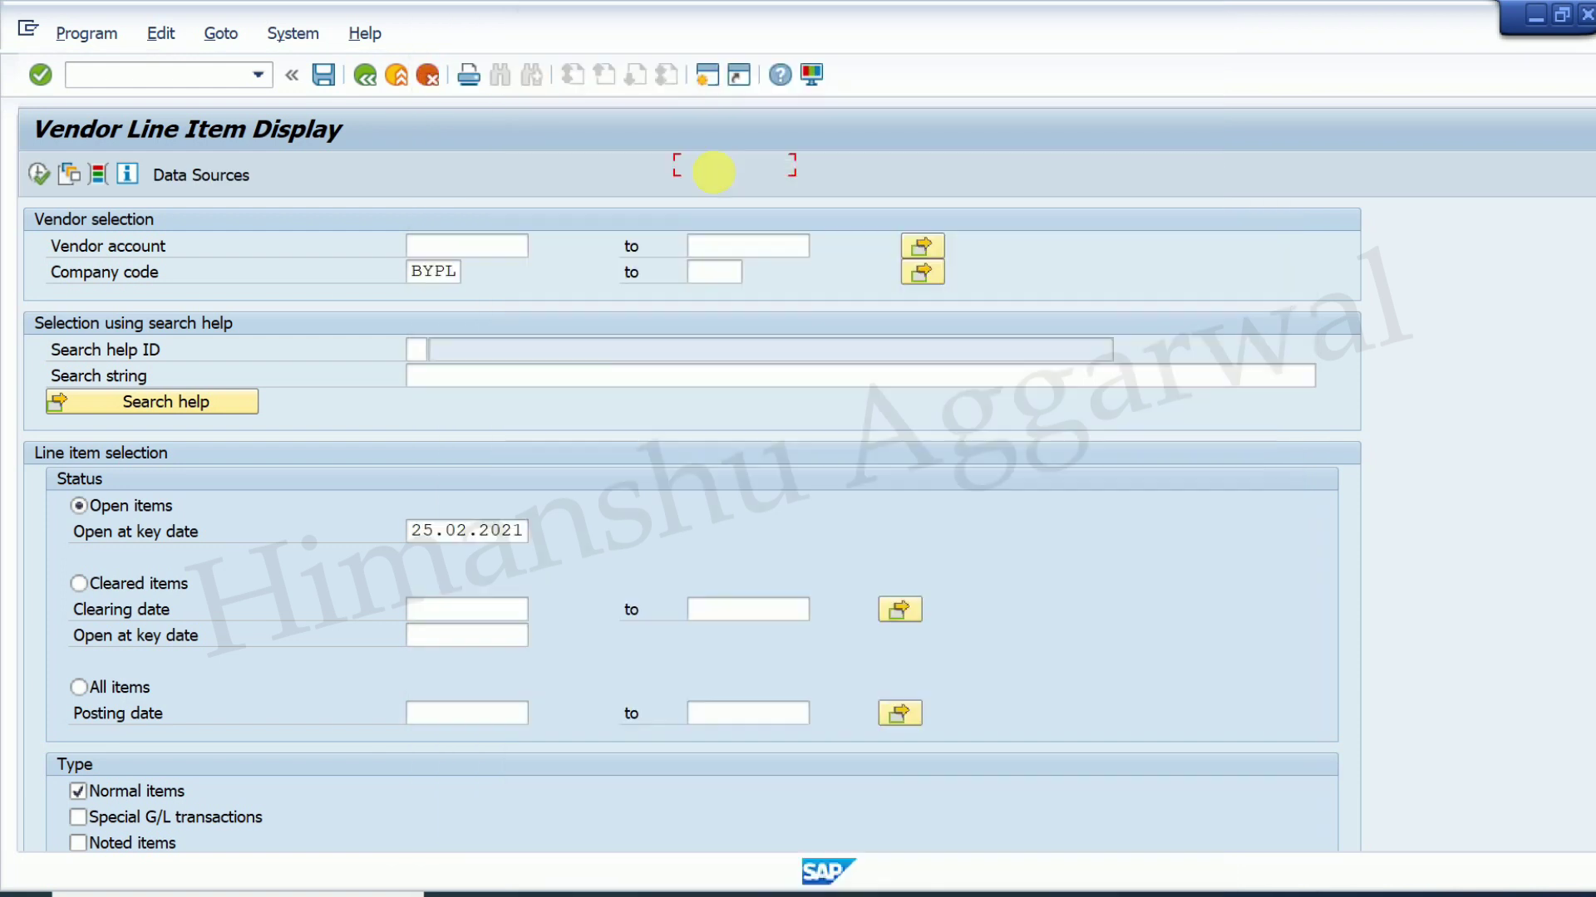
click(38, 177)
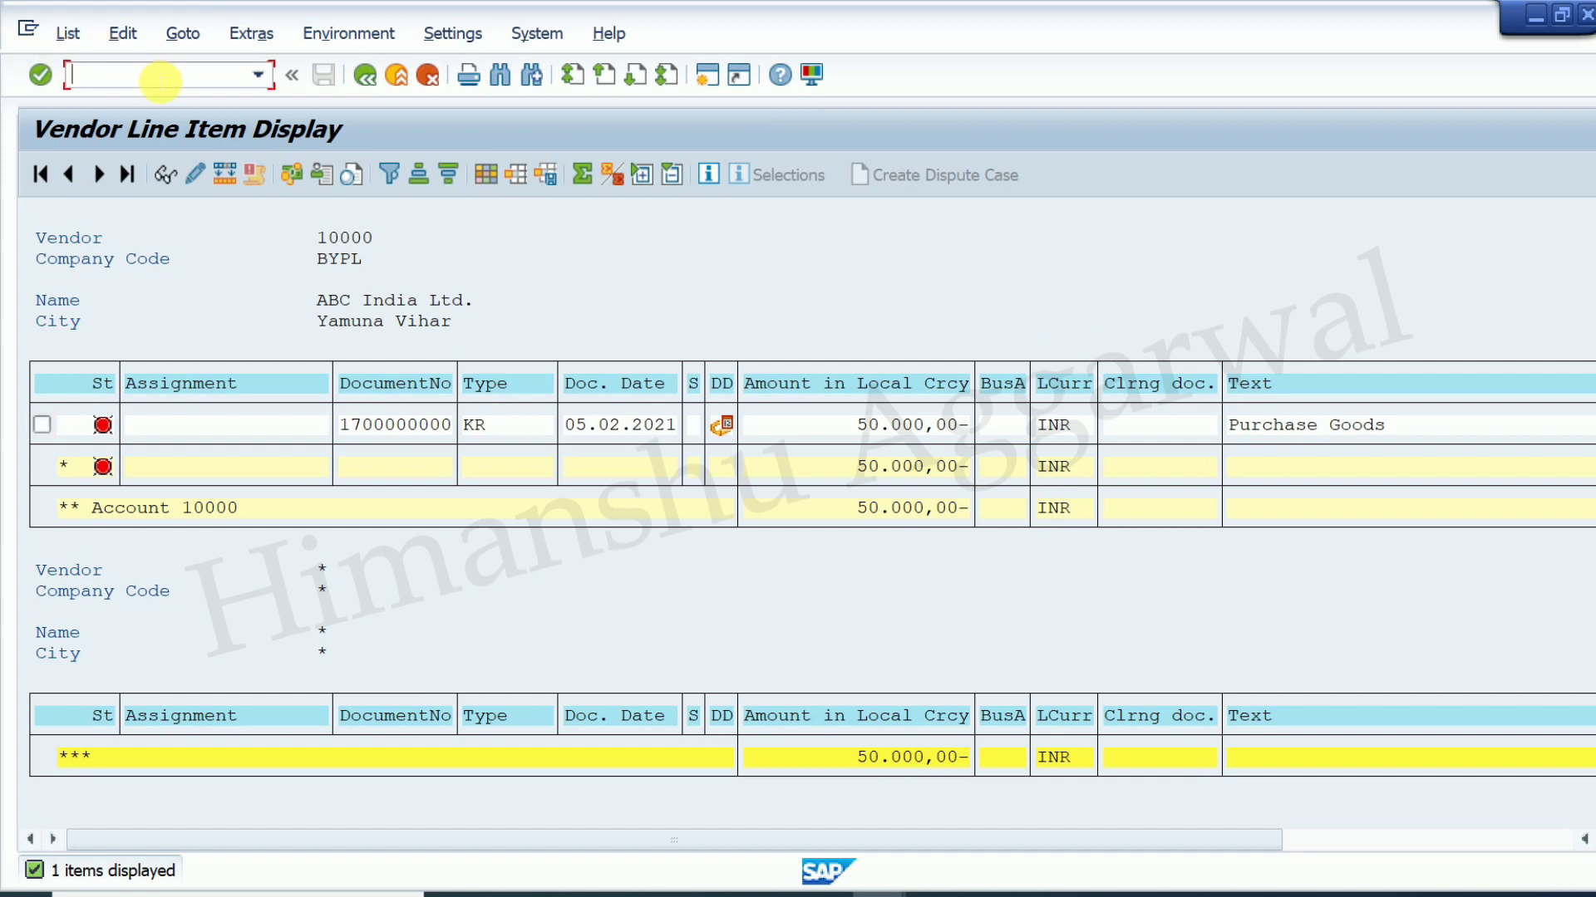
key(Return)
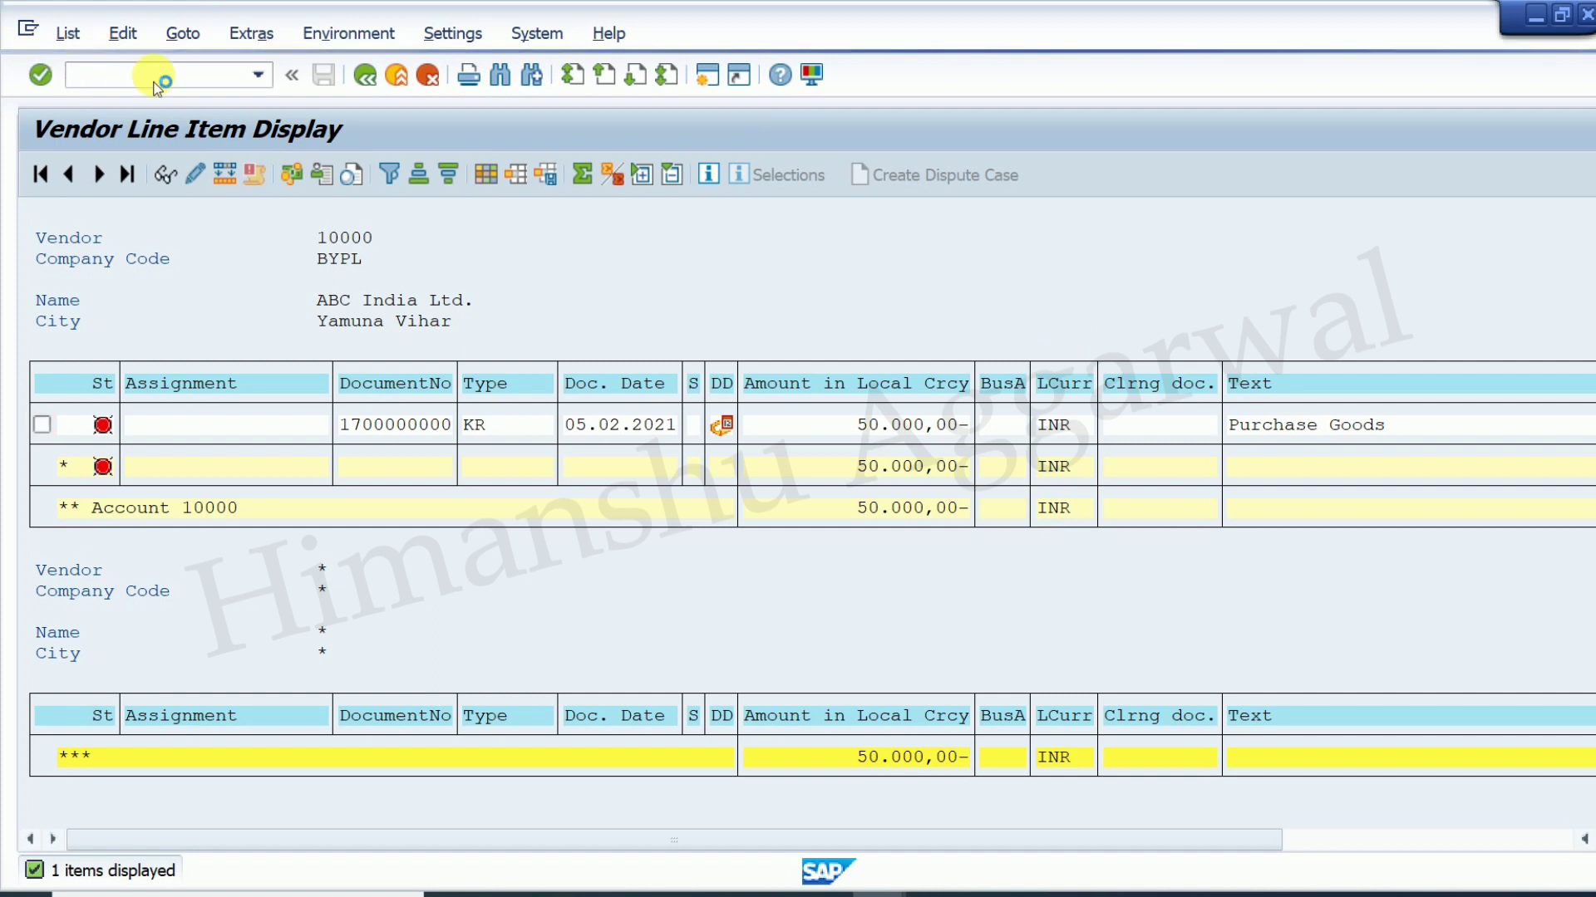